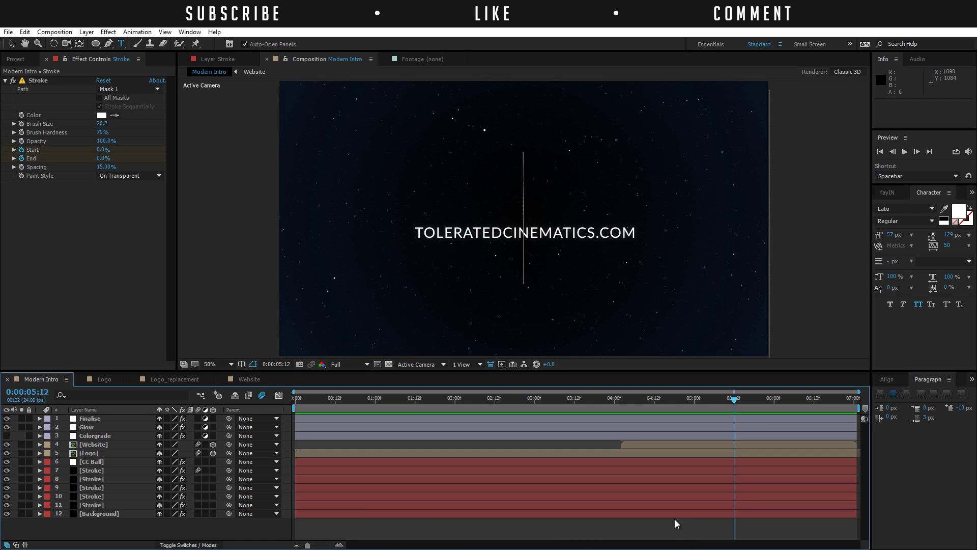
# Set up a new composition at width 1920 and height 1080, naming it Intro Comp.
pyautogui.press('v')
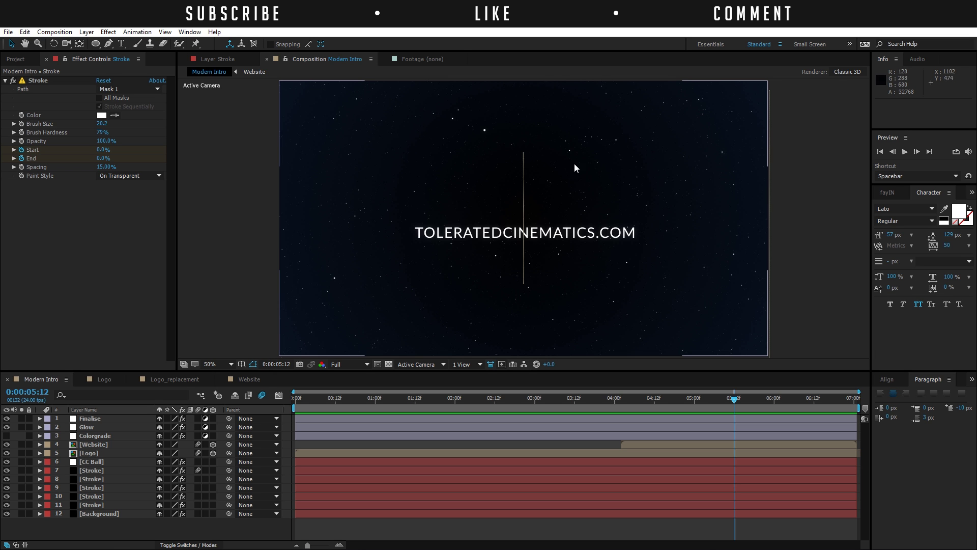
pyautogui.click(54, 32)
pyautogui.click(66, 42)
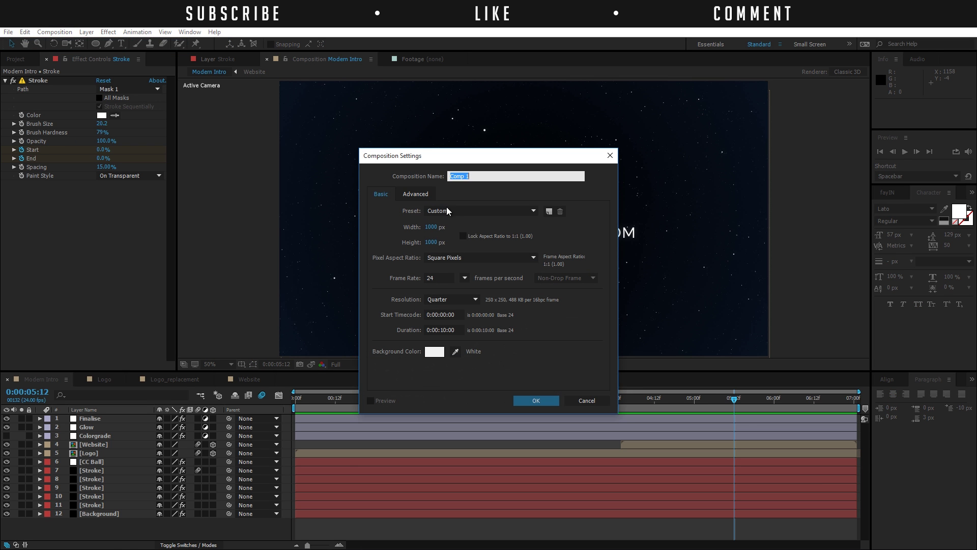
pyautogui.click(430, 227)
pyautogui.write('1920')
pyautogui.press('Tab')
pyautogui.write('1080')
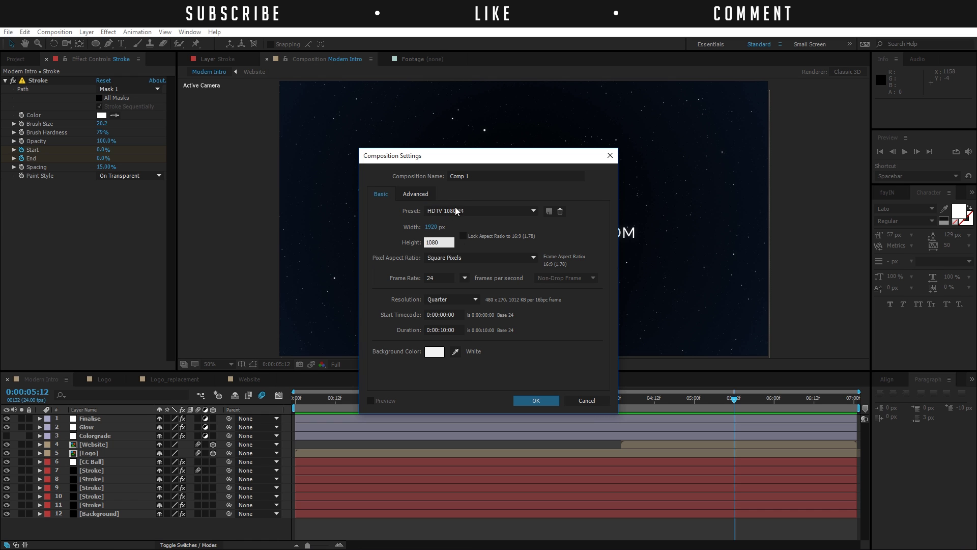
pyautogui.click(461, 176)
pyautogui.write('Intro')
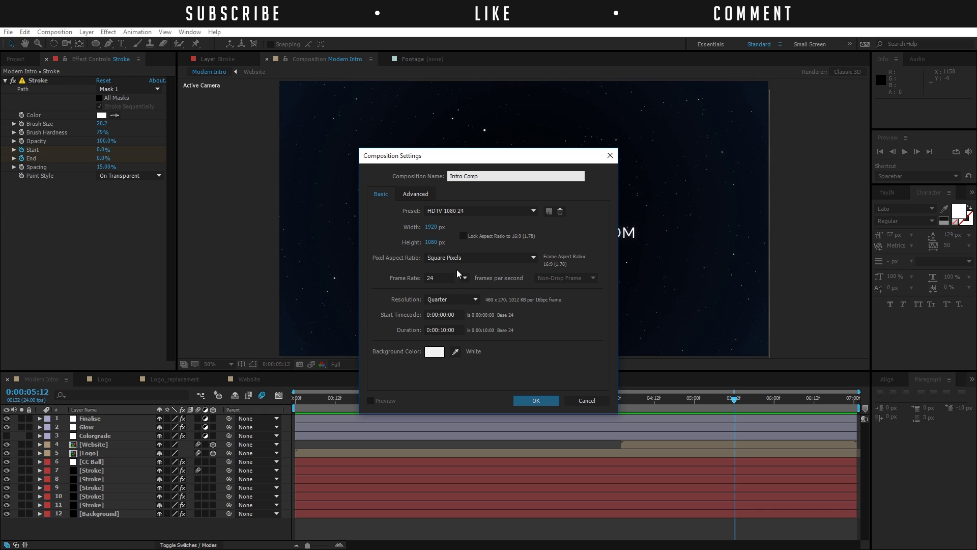
# Create the Intro Comp and add a black (000000) solid layer named BG.
pyautogui.click(536, 400)
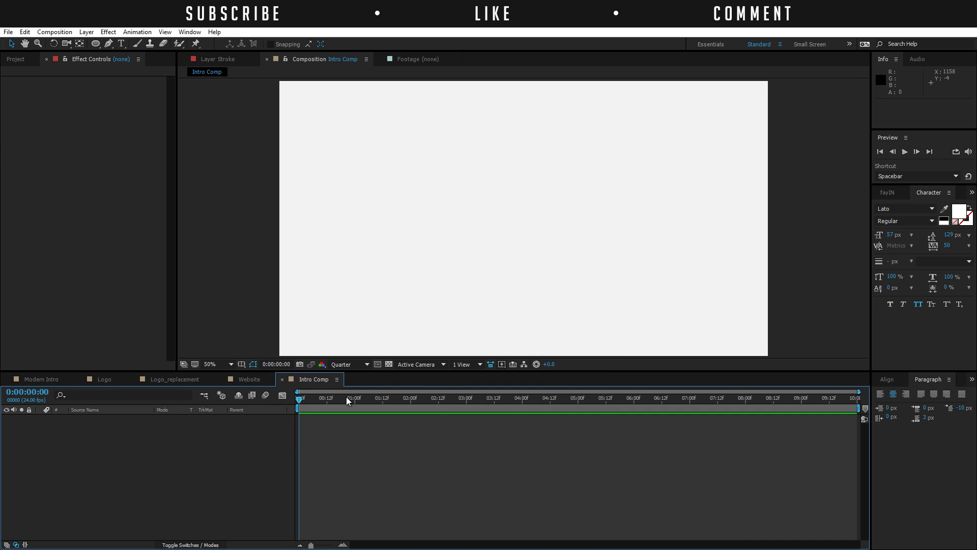
pyautogui.rightClick(185, 446)
pyautogui.moveTo(221, 353)
pyautogui.click(140, 376)
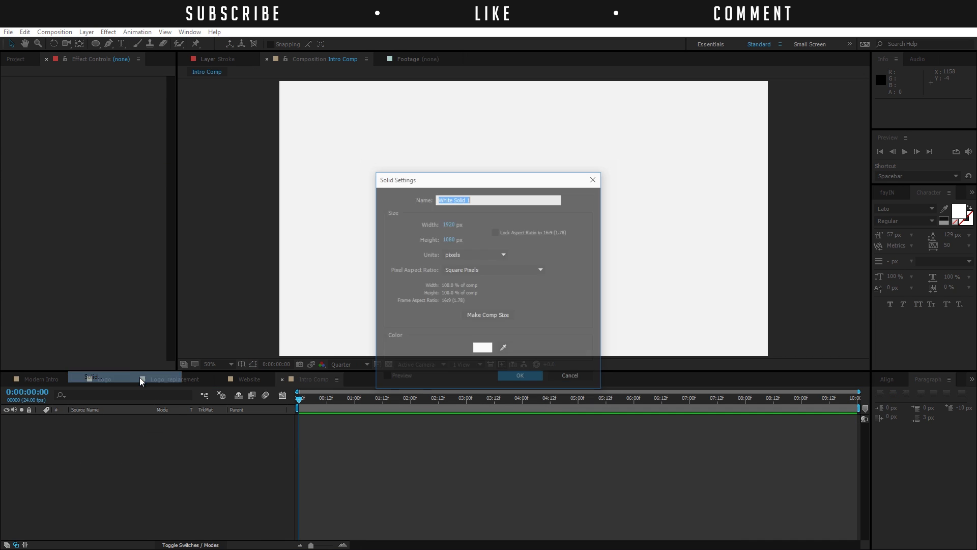
pyautogui.click(479, 353)
pyautogui.write('000000')
pyautogui.press('Return')
pyautogui.moveTo(481, 199); pyautogui.dragTo(325, 211)
pyautogui.write('BG')
pyautogui.click(524, 380)
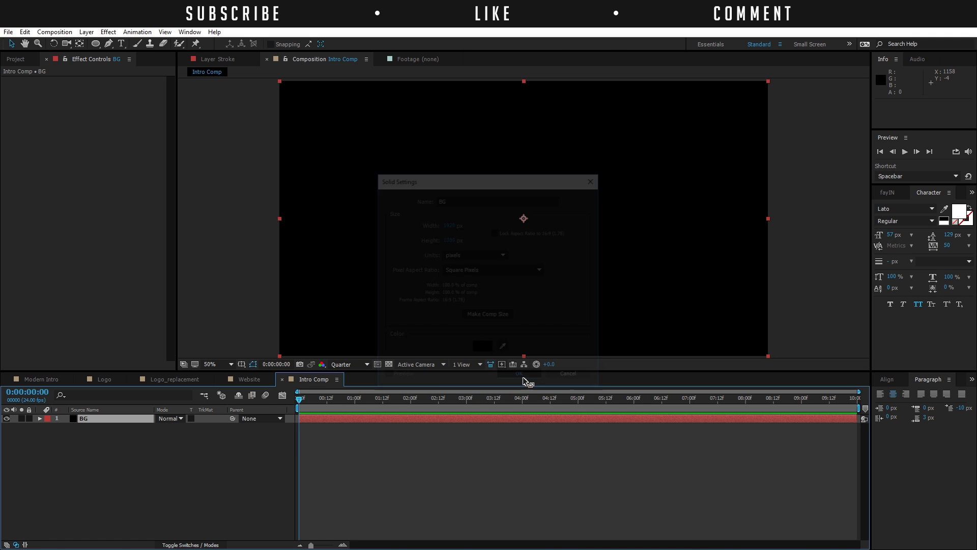
# Add a white solid layer named Circle Animation.
pyautogui.rightClick(242, 460)
pyautogui.moveTo(288, 364)
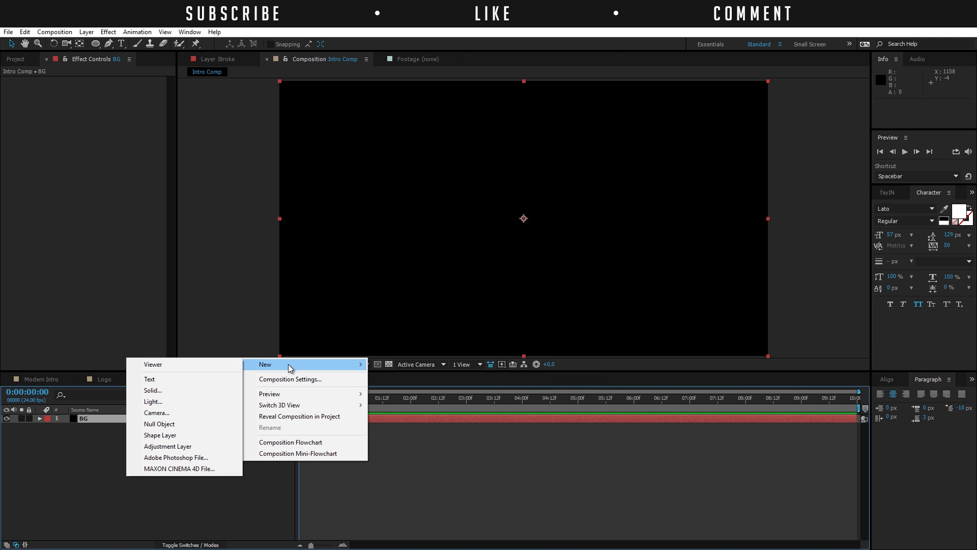
pyautogui.click(153, 390)
pyautogui.click(478, 349)
pyautogui.moveTo(323, 353); pyautogui.dragTo(192, 292)
pyautogui.click(451, 319)
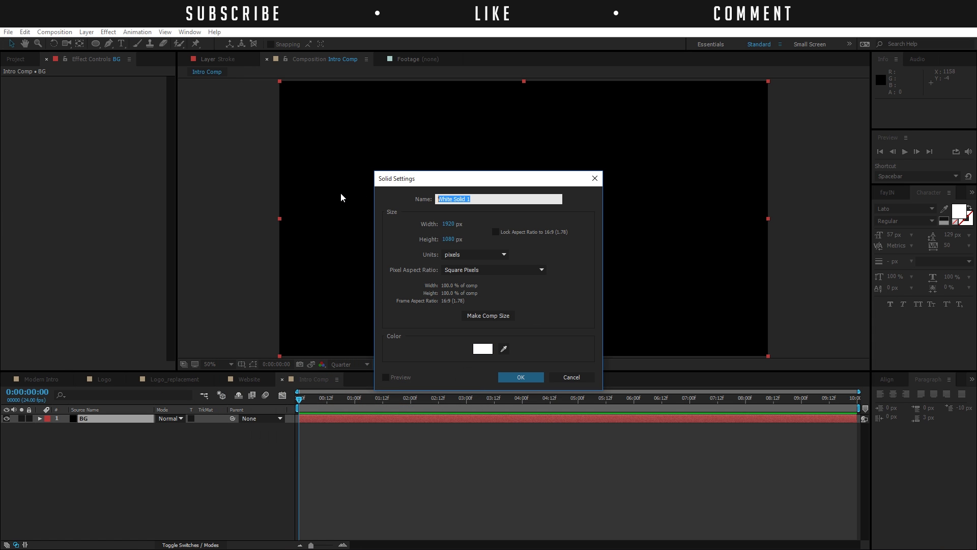
pyautogui.write('Circle Animation')
# Draw an ellipse mask on Circle Animation, undo the off-centre attempt, and redraw it centred.
pyautogui.press('Return')
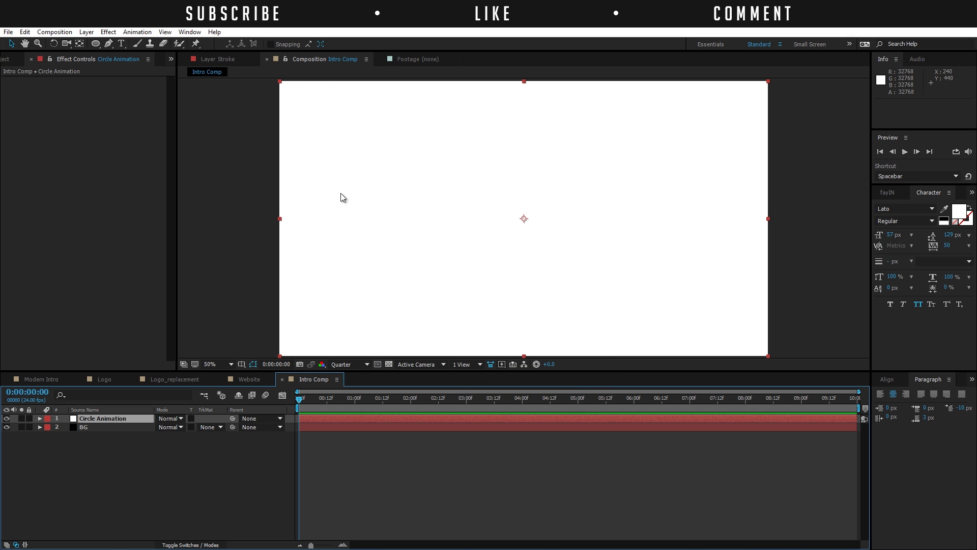
pyautogui.click(96, 43)
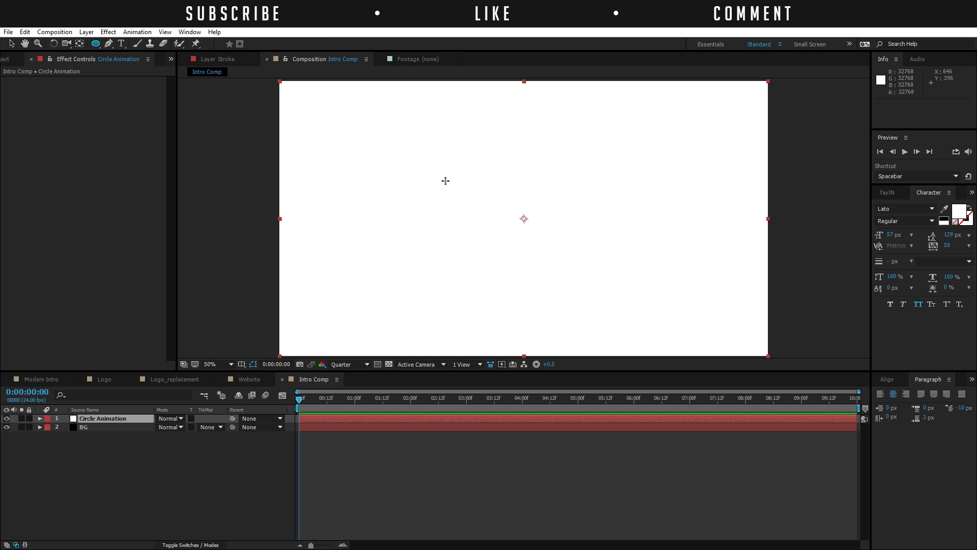
pyautogui.moveTo(456, 155); pyautogui.dragTo(471, 170)
pyautogui.moveTo(507, 202); pyautogui.dragTo(554, 267)
pyautogui.hotkey('ctrl', 'z')
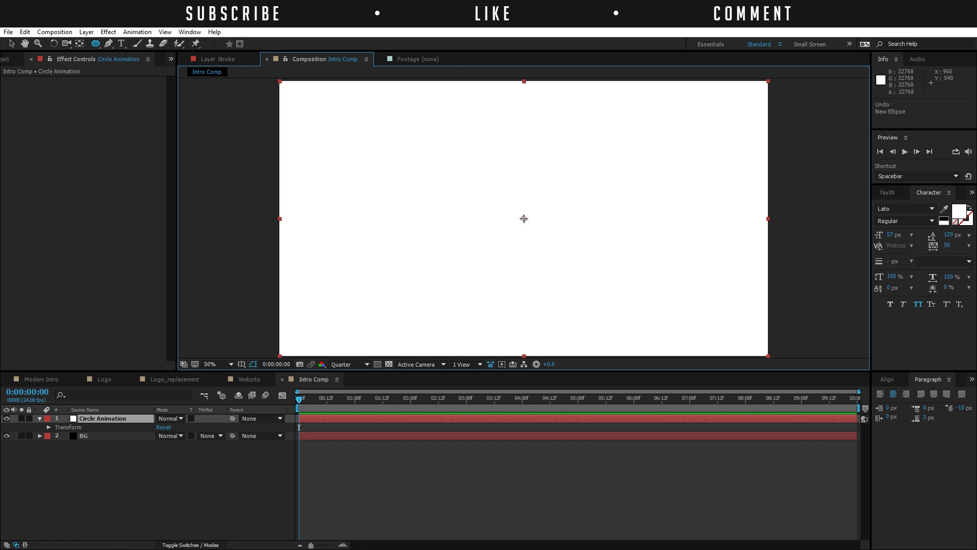
pyautogui.click(524, 218)
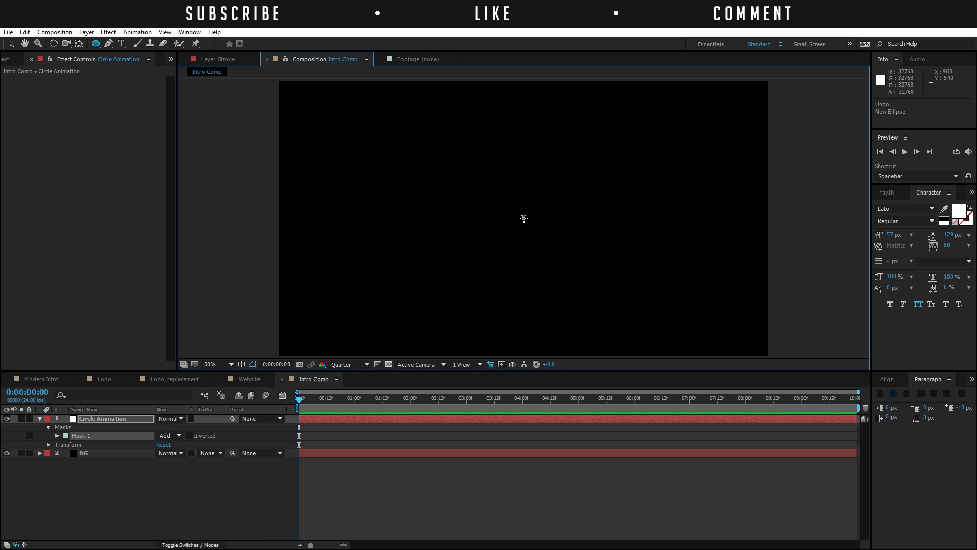
pyautogui.moveTo(530, 227)
pyautogui.mouseDown()
pyautogui.moveTo(594, 303)
pyautogui.moveTo(576, 286)
pyautogui.mouseUp()
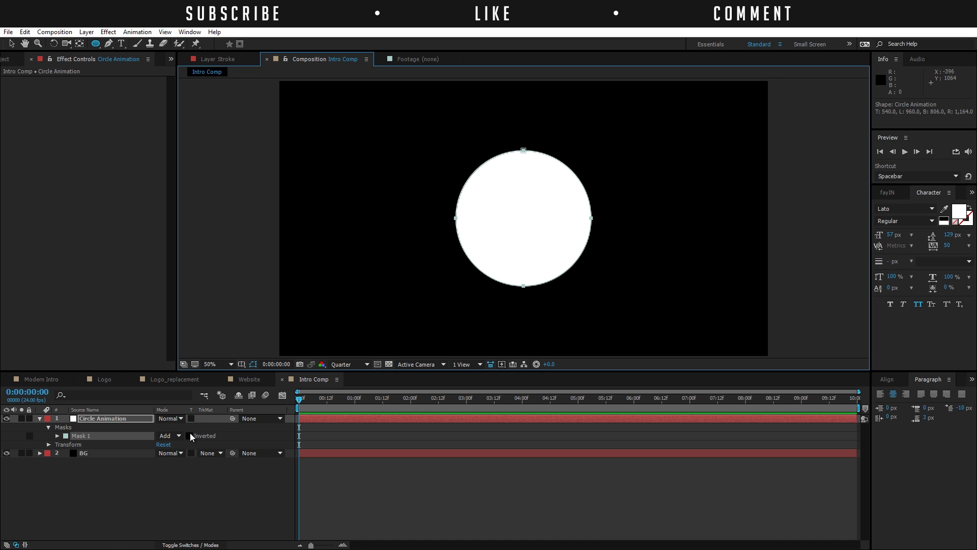
# Set Mask 1's mode to None and apply the Stroke effect to Circle Animation.
pyautogui.click(172, 436)
pyautogui.click(181, 447)
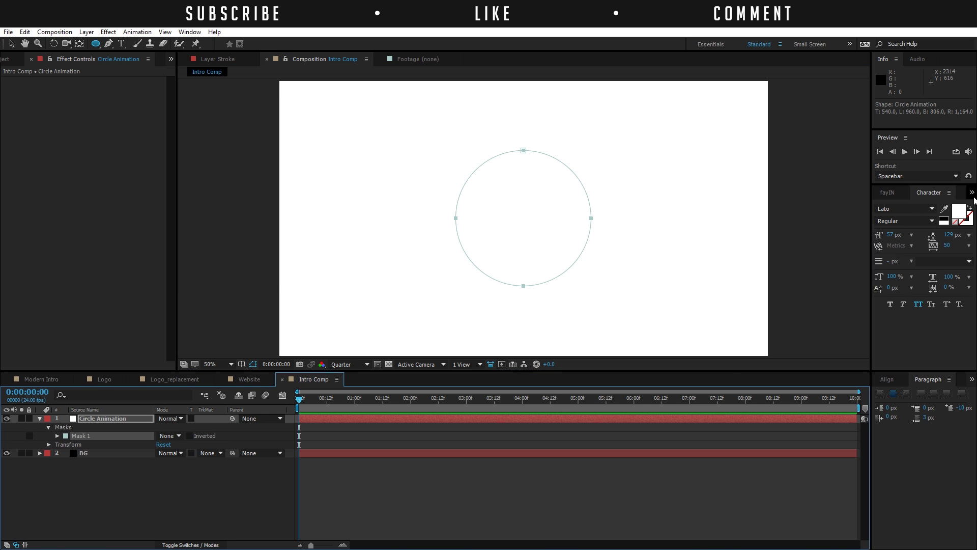
pyautogui.click(972, 192)
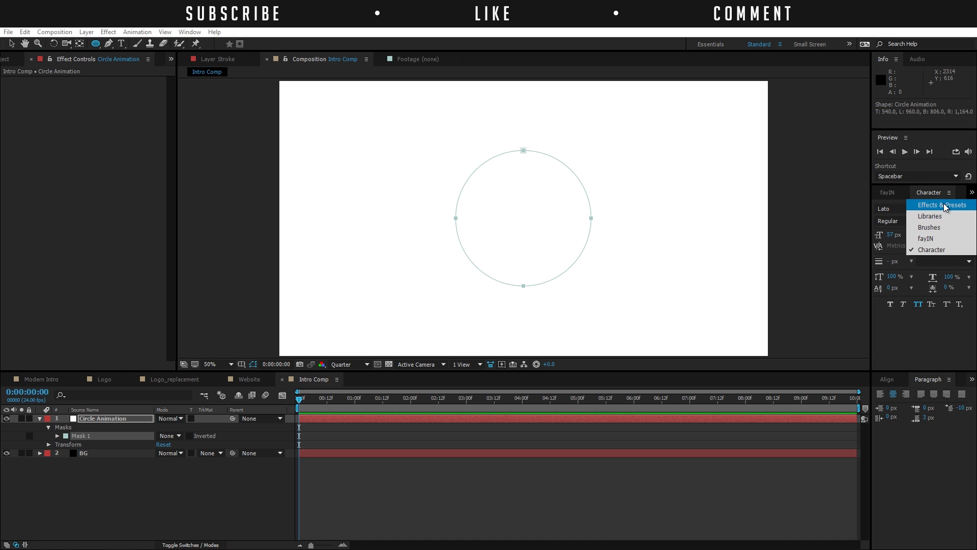
pyautogui.click(943, 205)
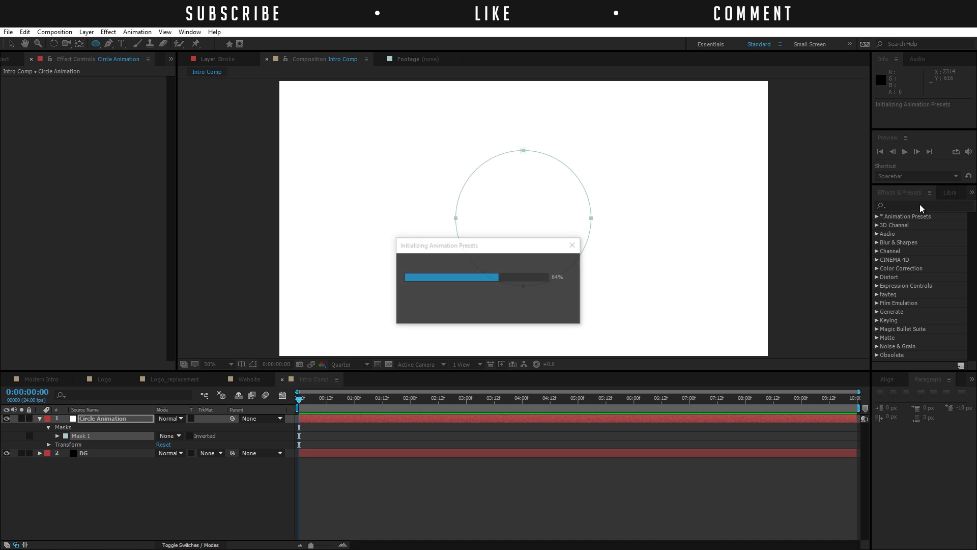
pyautogui.click(908, 205)
pyautogui.write('stroke')
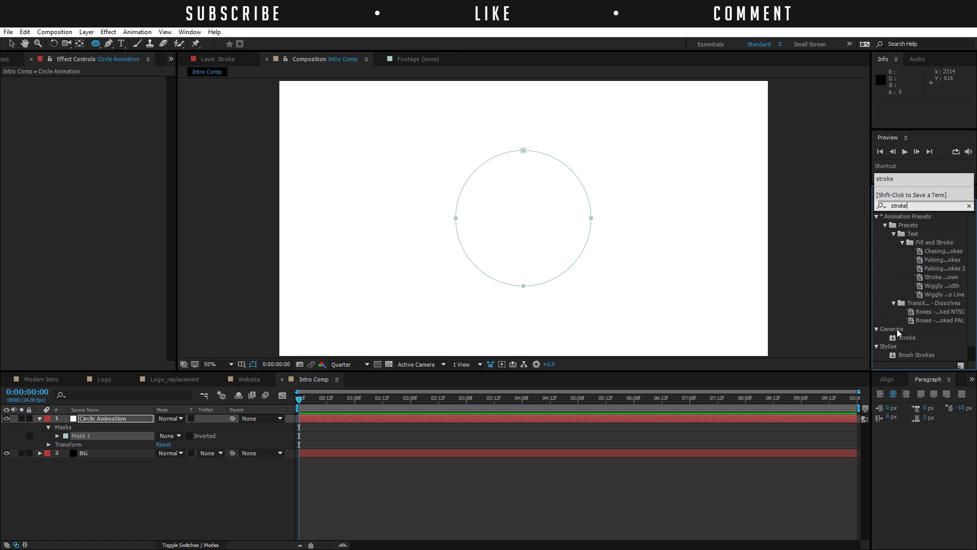
pyautogui.moveTo(901, 337); pyautogui.dragTo(503, 248)
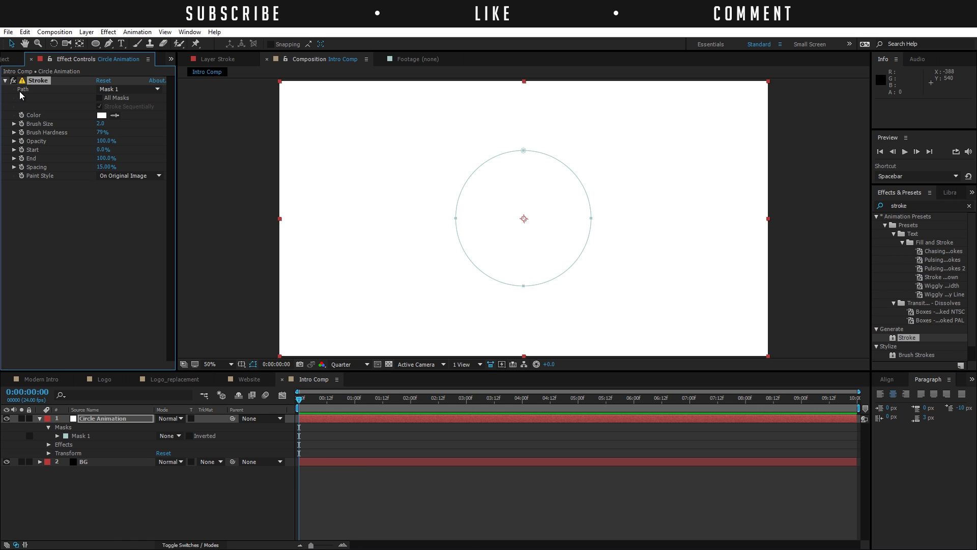
# Stroke Mask 1 On Transparent at brush size 12.9, previewing at Full resolution.
pyautogui.click(116, 90)
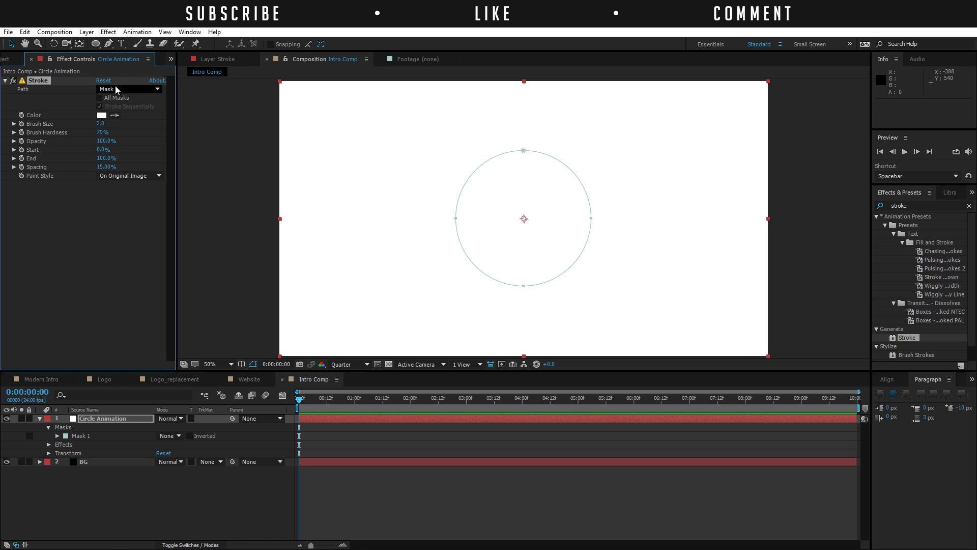
pyautogui.click(115, 96)
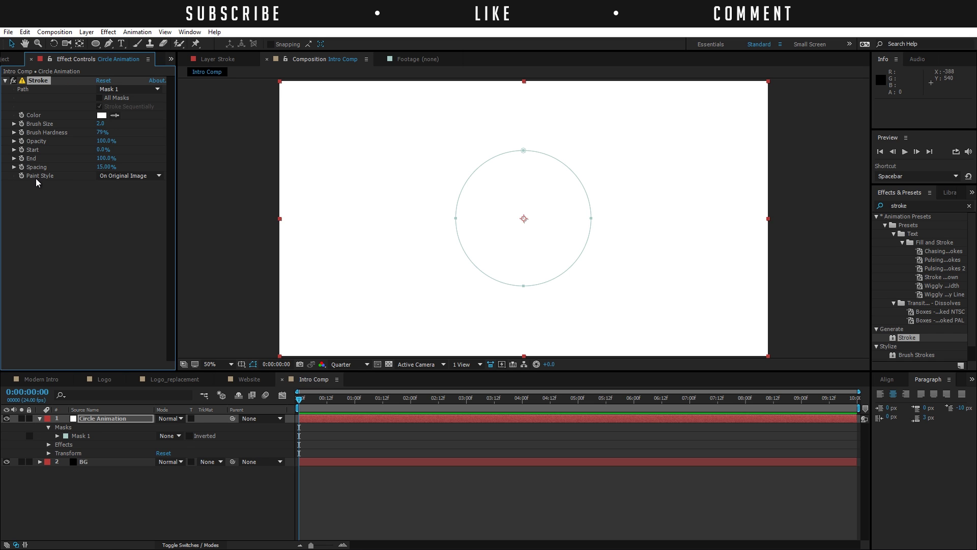
pyautogui.click(124, 175)
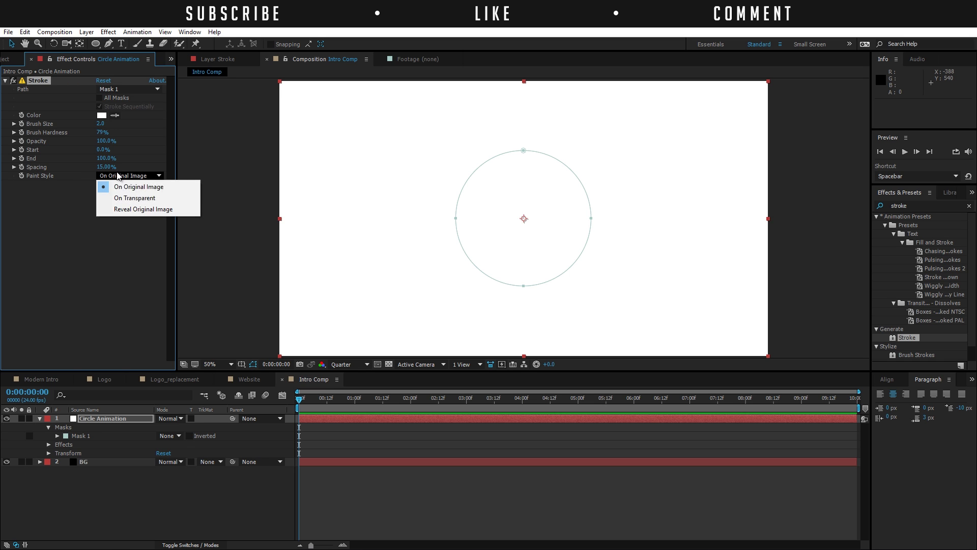
pyautogui.click(134, 198)
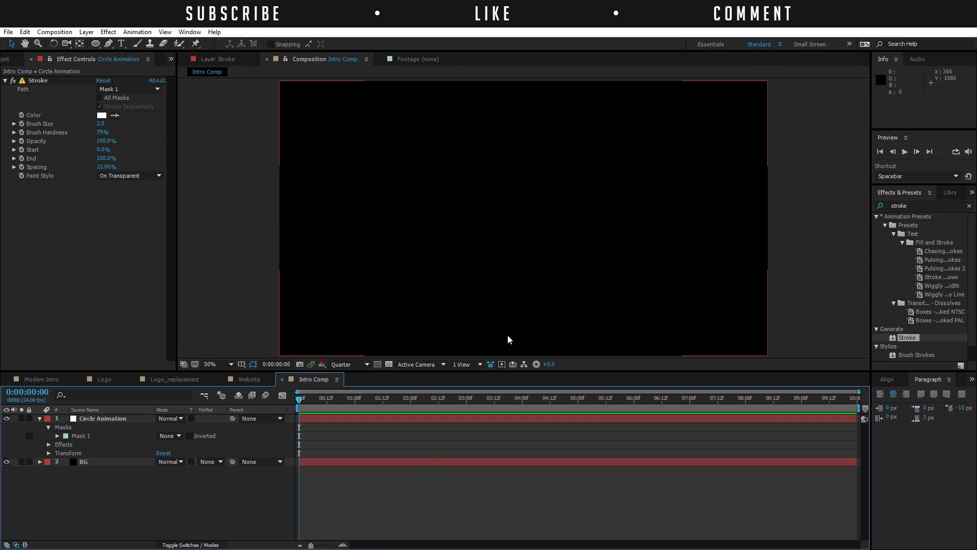
pyautogui.moveTo(102, 123); pyautogui.dragTo(173, 123)
pyautogui.click(410, 488)
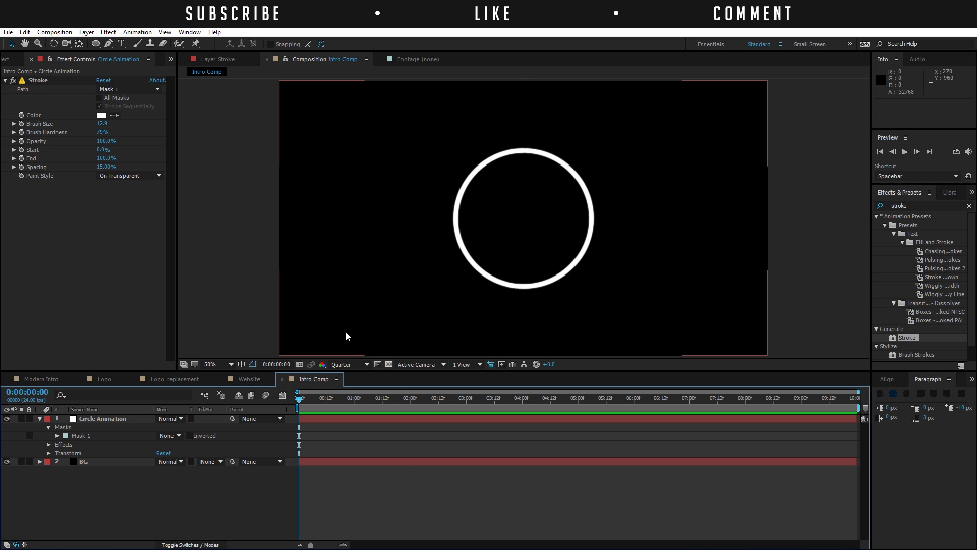
pyautogui.click(342, 364)
pyautogui.click(351, 382)
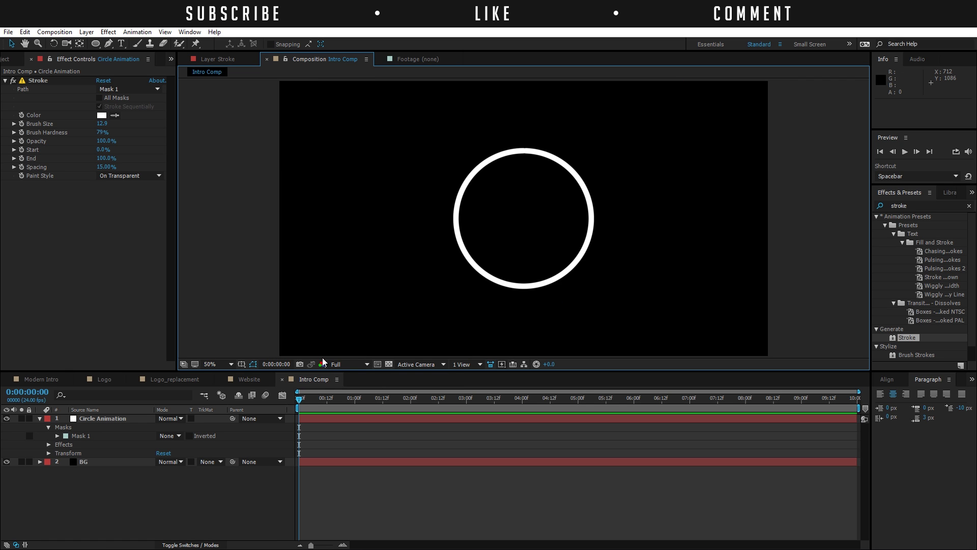
# Keyframe Stroke Start at 100% at 0s and 0% at 1s, then scrub to preview.
pyautogui.click(22, 150)
pyautogui.moveTo(105, 158)
pyautogui.mouseDown()
pyautogui.moveTo(33, 156)
pyautogui.moveTo(178, 144)
pyautogui.mouseUp()
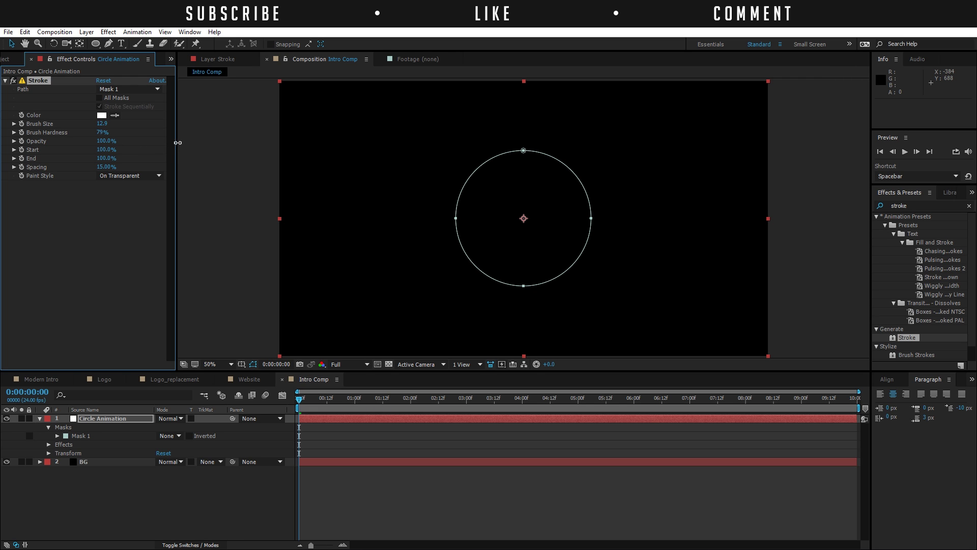
pyautogui.click(22, 149)
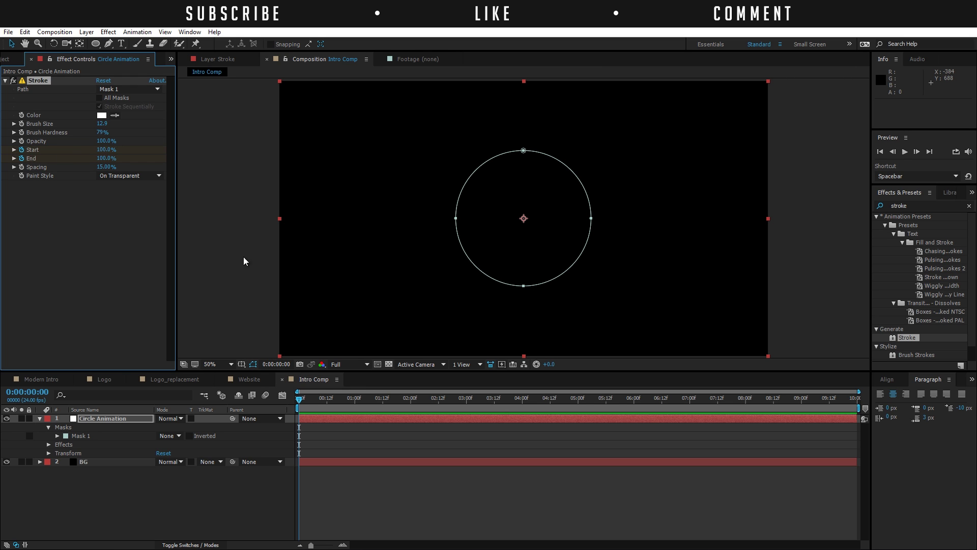
pyautogui.click(347, 399)
pyautogui.moveTo(352, 402); pyautogui.dragTo(354, 405)
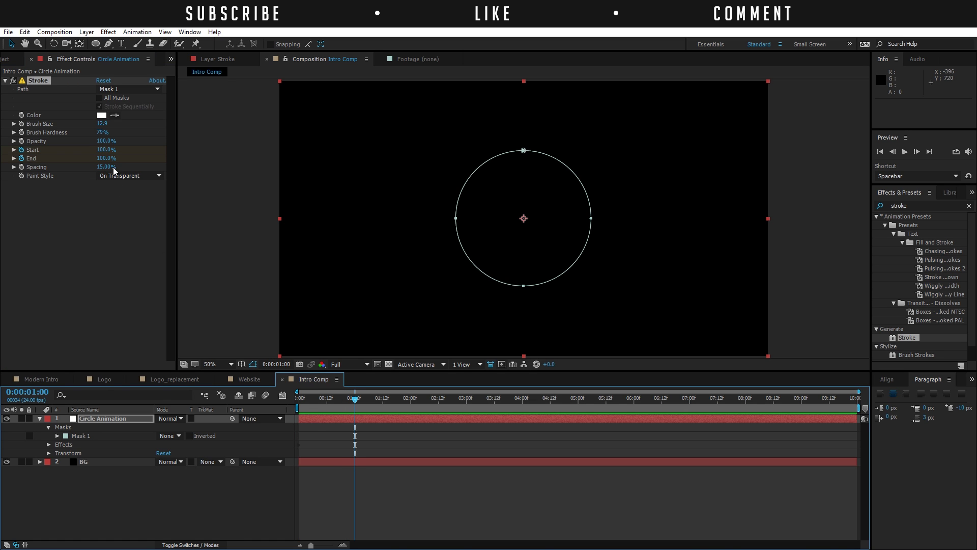
pyautogui.moveTo(104, 150)
pyautogui.mouseDown()
pyautogui.moveTo(46, 150)
pyautogui.moveTo(45, 158)
pyautogui.mouseUp()
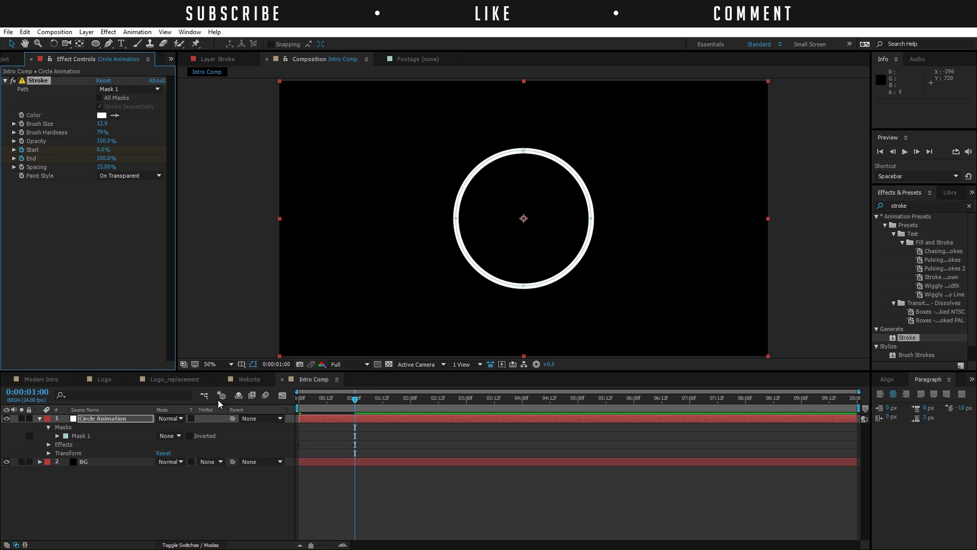
pyautogui.click(355, 400)
pyautogui.moveTo(343, 399)
pyautogui.mouseDown()
pyautogui.moveTo(299, 399)
pyautogui.moveTo(368, 386)
pyautogui.moveTo(351, 390)
pyautogui.mouseUp()
# Keyframe Stroke End from 100% down to 0% at one second and scrub to check.
pyautogui.press('u')
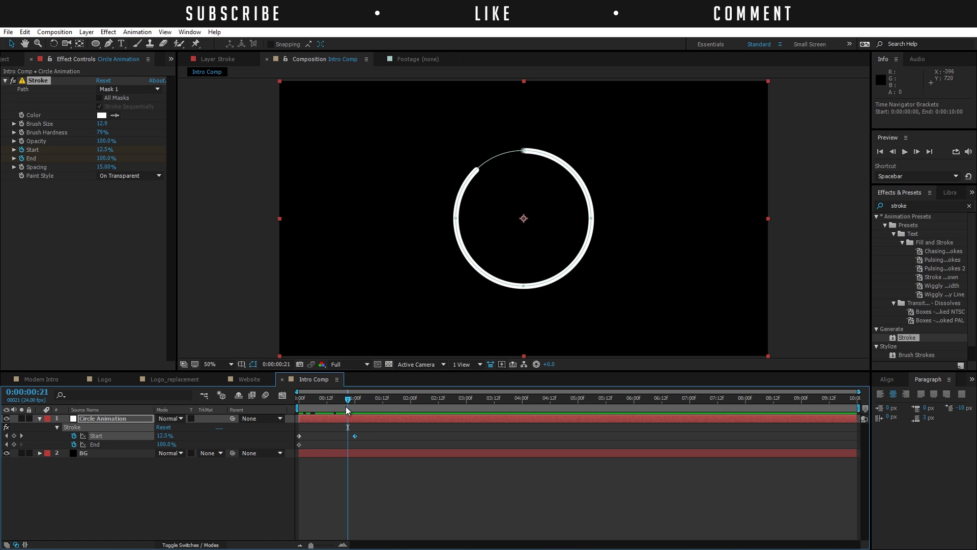
pyautogui.press('k')
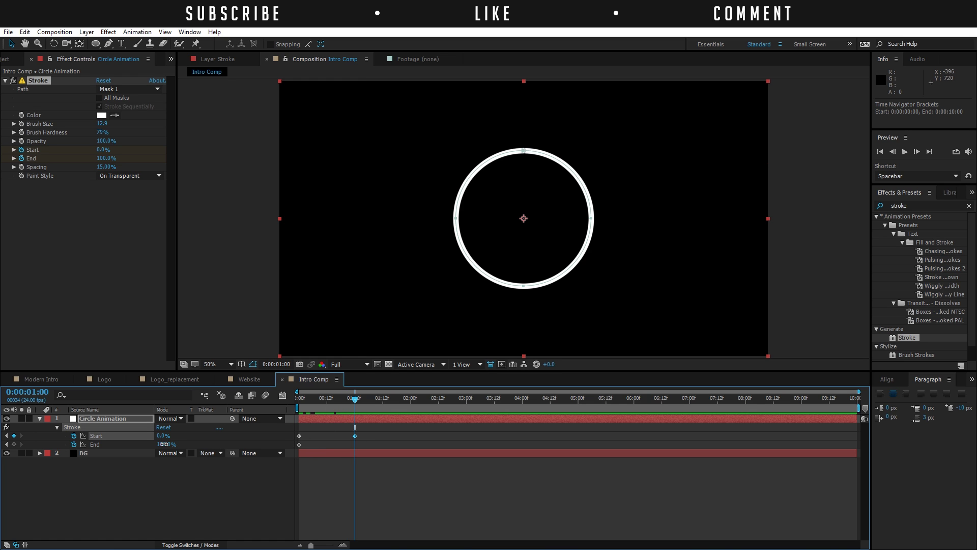
pyautogui.moveTo(164, 444); pyautogui.dragTo(103, 445)
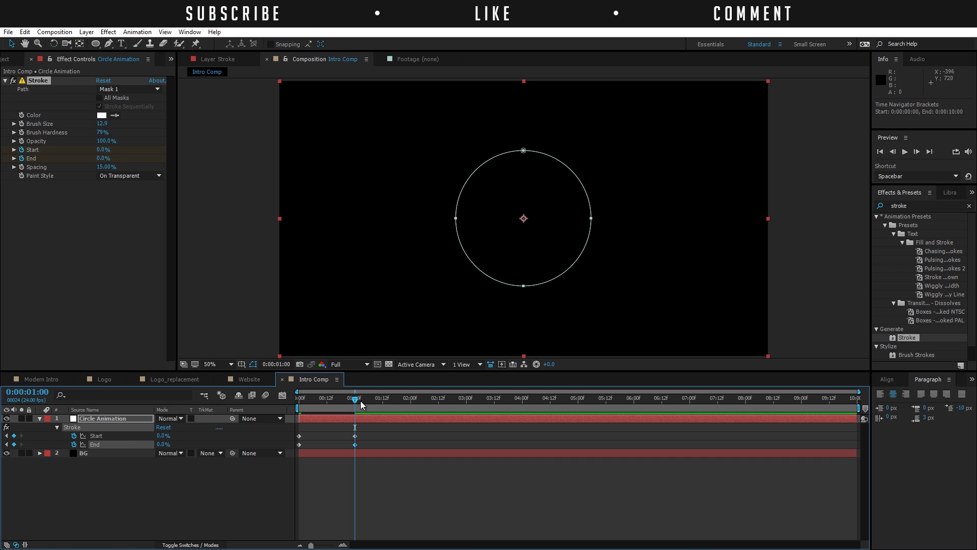
pyautogui.moveTo(355, 400); pyautogui.dragTo(326, 403)
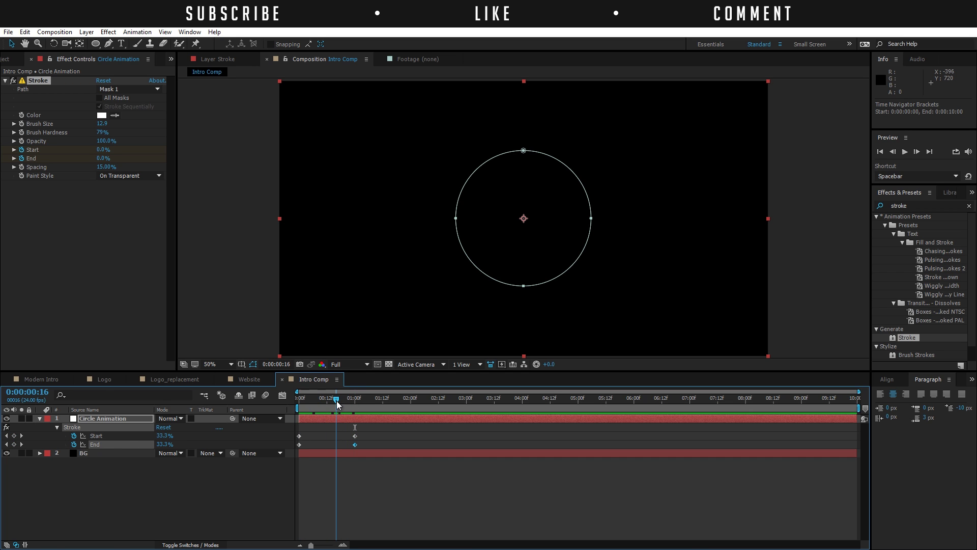
pyautogui.moveTo(337, 404)
pyautogui.mouseDown()
pyautogui.moveTo(300, 401)
pyautogui.moveTo(352, 403)
pyautogui.mouseUp()
# Shift the End keyframes later so End trails Start, then preview.
pyautogui.press('F2')
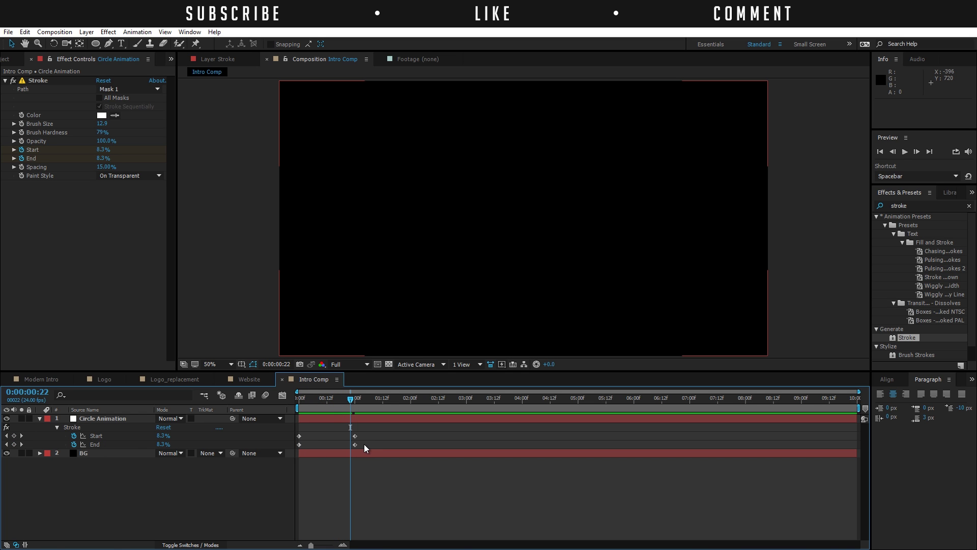
pyautogui.click(300, 445)
pyautogui.click(355, 444)
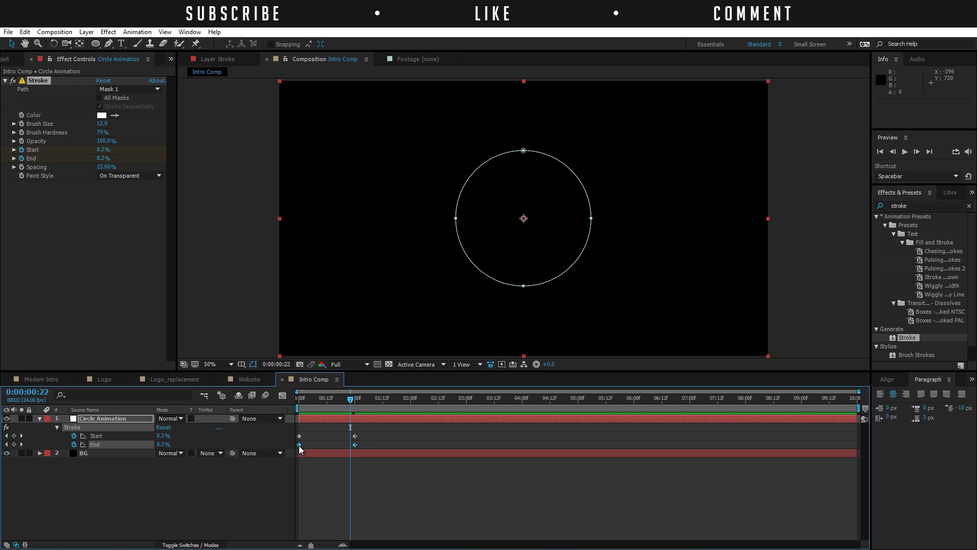
pyautogui.moveTo(298, 444); pyautogui.dragTo(320, 446)
pyautogui.click(326, 489)
pyautogui.moveTo(350, 398)
pyautogui.mouseDown()
pyautogui.moveTo(306, 398)
pyautogui.moveTo(396, 398)
pyautogui.moveTo(334, 399)
pyautogui.mouseUp()
pyautogui.press('space')
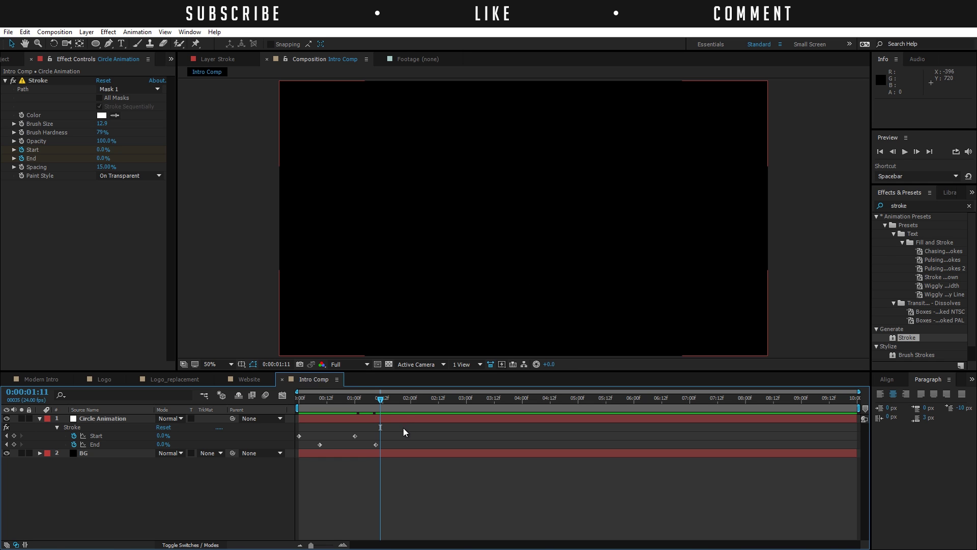
# Apply Easy Ease to all Start and End keyframes.
pyautogui.moveTo(407, 430); pyautogui.dragTo(273, 446)
pyautogui.rightClick(319, 446)
pyautogui.moveTo(341, 441)
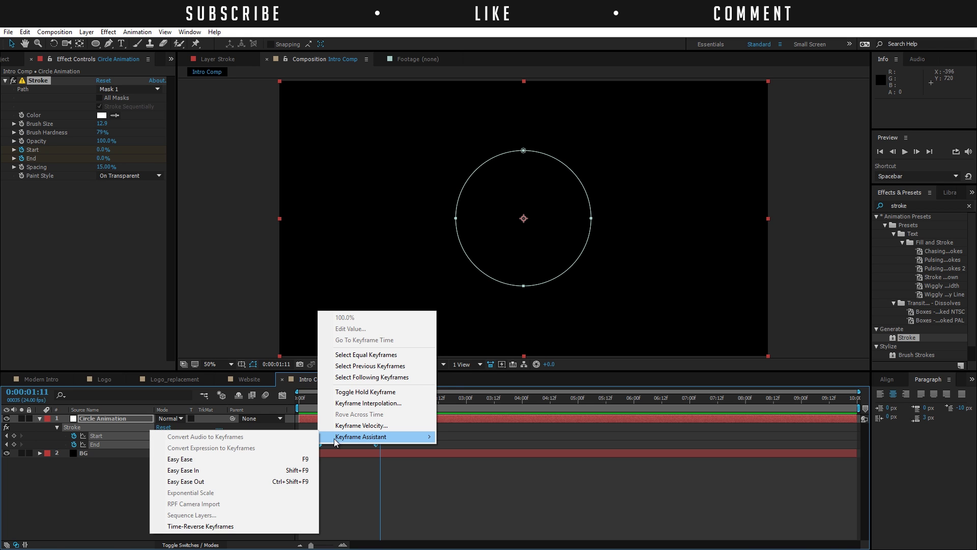
pyautogui.click(196, 459)
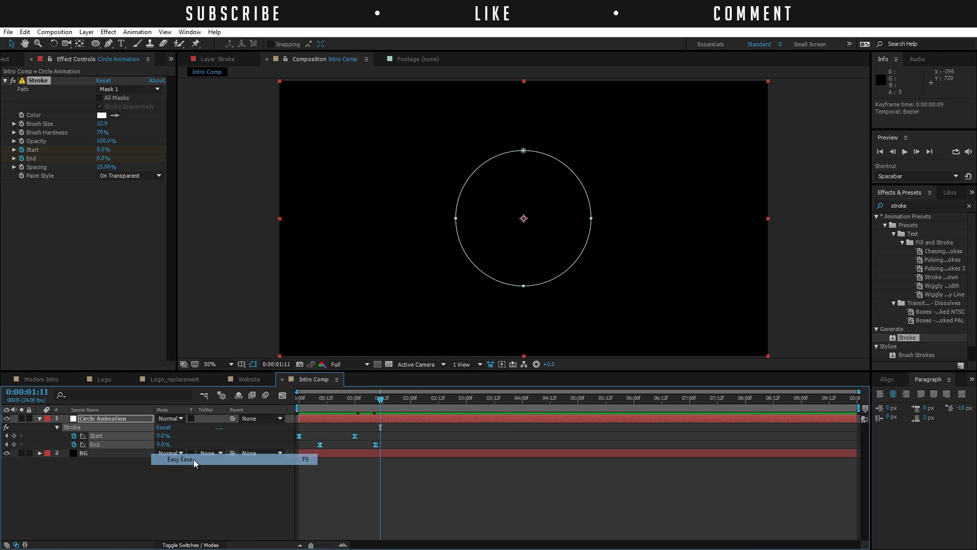
pyautogui.click(330, 490)
pyautogui.moveTo(351, 400); pyautogui.dragTo(376, 428)
# Duplicate the Circle Animation layer and free-transform the copy's Mask 1 larger.
pyautogui.press('space')
pyautogui.click(120, 418)
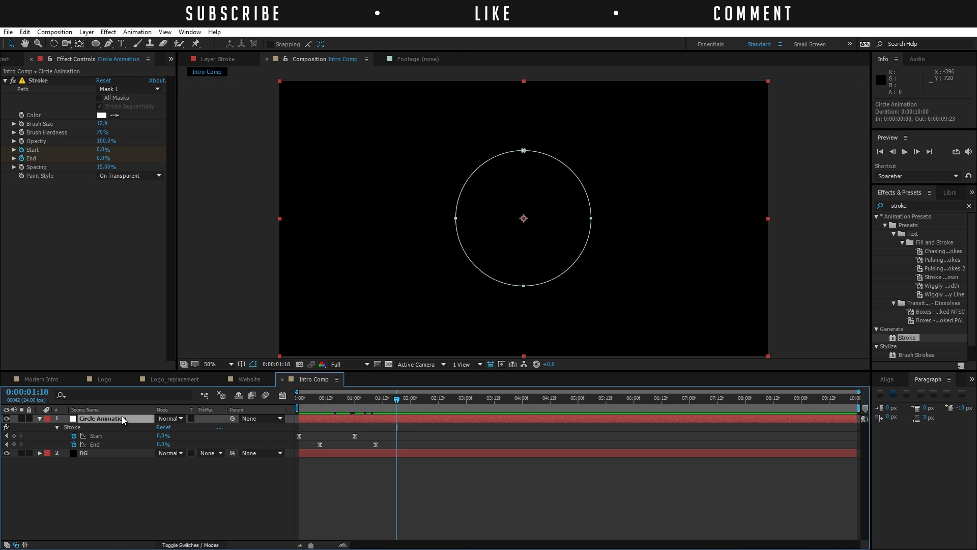
pyautogui.hotkey('ctrl', 'd')
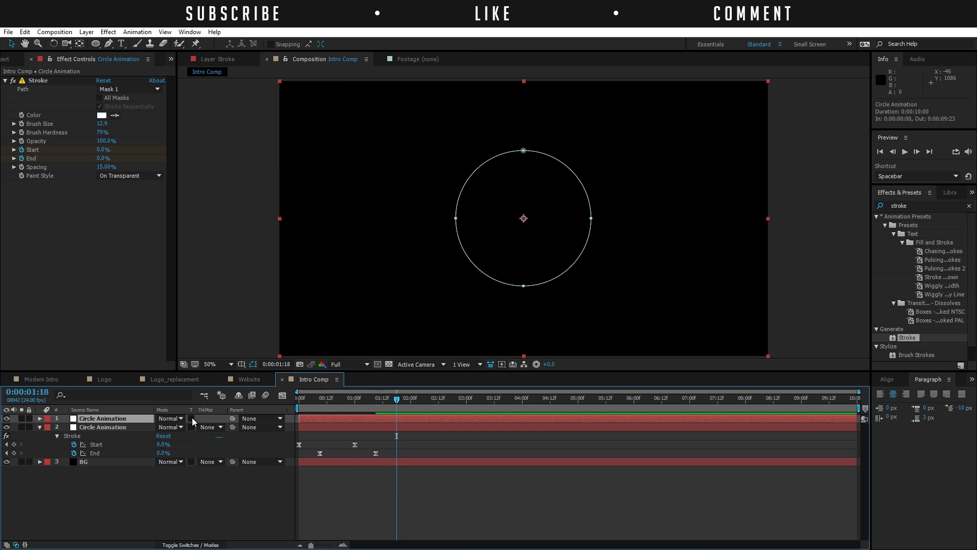
pyautogui.press('m')
pyautogui.click(85, 428)
pyautogui.doubleClick(523, 287)
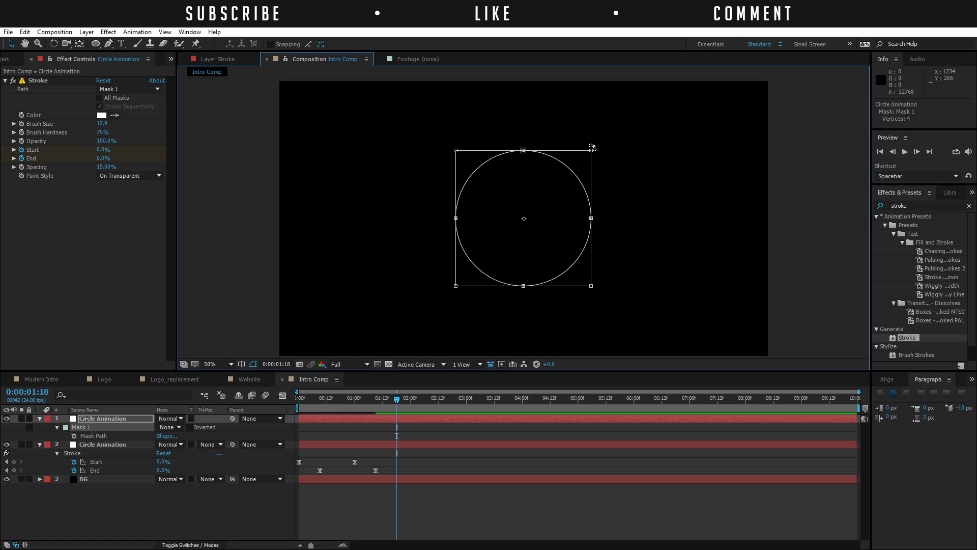
# Move the copy's End keyframes slightly earlier and scrub to compare the two arcs.
pyautogui.moveTo(394, 401); pyautogui.dragTo(344, 402)
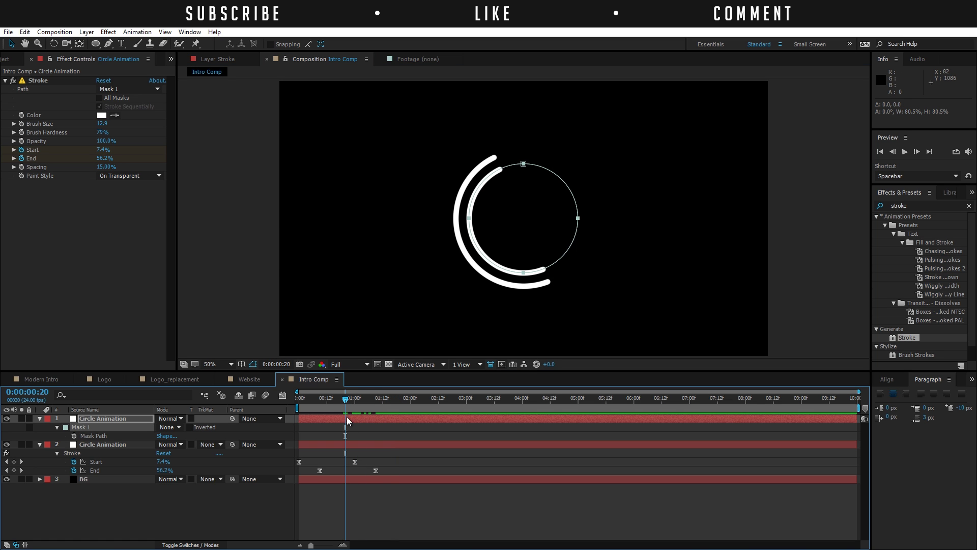
pyautogui.click(336, 416)
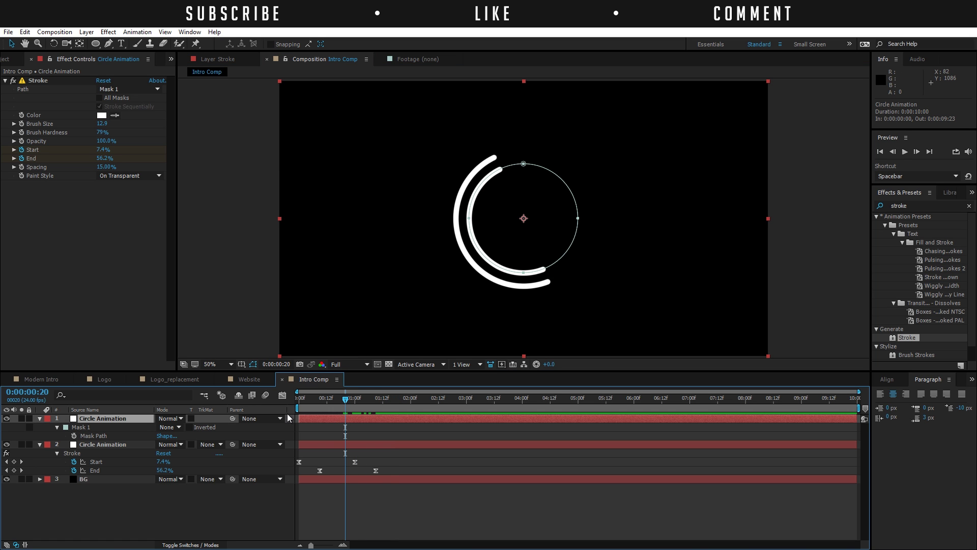
pyautogui.press('u')
pyautogui.press('j')
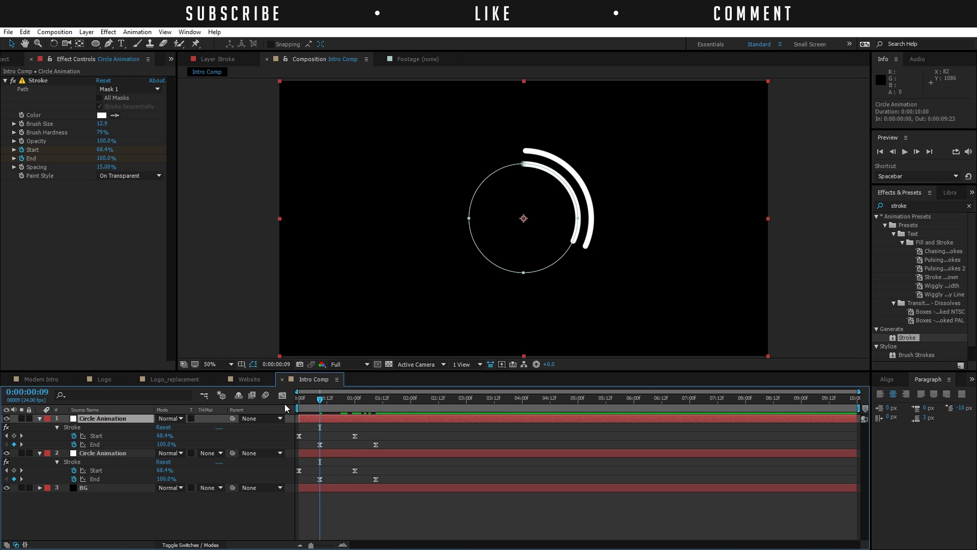
pyautogui.moveTo(320, 445); pyautogui.dragTo(311, 444)
pyautogui.moveTo(376, 445); pyautogui.dragTo(304, 436)
pyautogui.click(345, 439)
pyautogui.moveTo(320, 399); pyautogui.dragTo(355, 408)
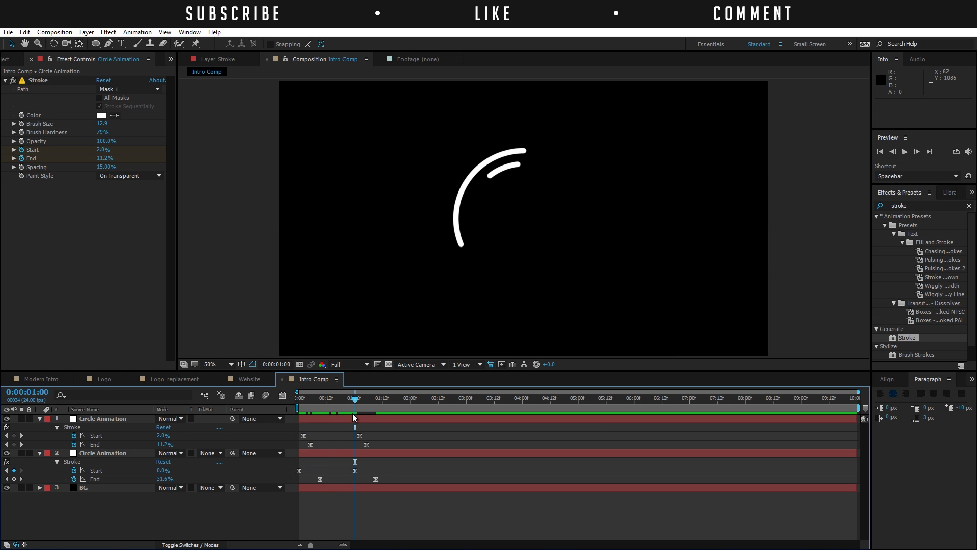
# Duplicate the top circle layer, shrink its mask to about 80%, and thin the brush to 4.7.
pyautogui.click(354, 417)
pyautogui.hotkey('ctrl', 'd')
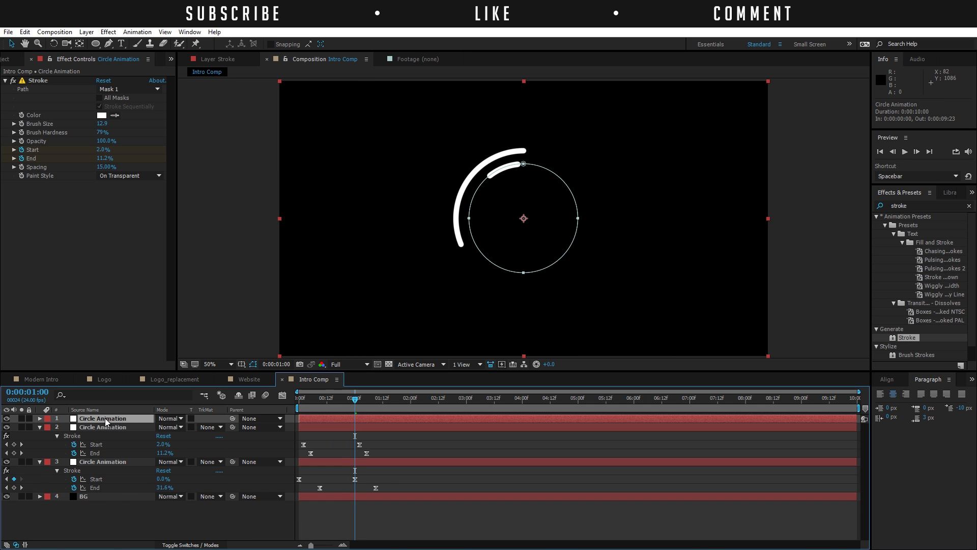
pyautogui.press('m')
pyautogui.click(84, 426)
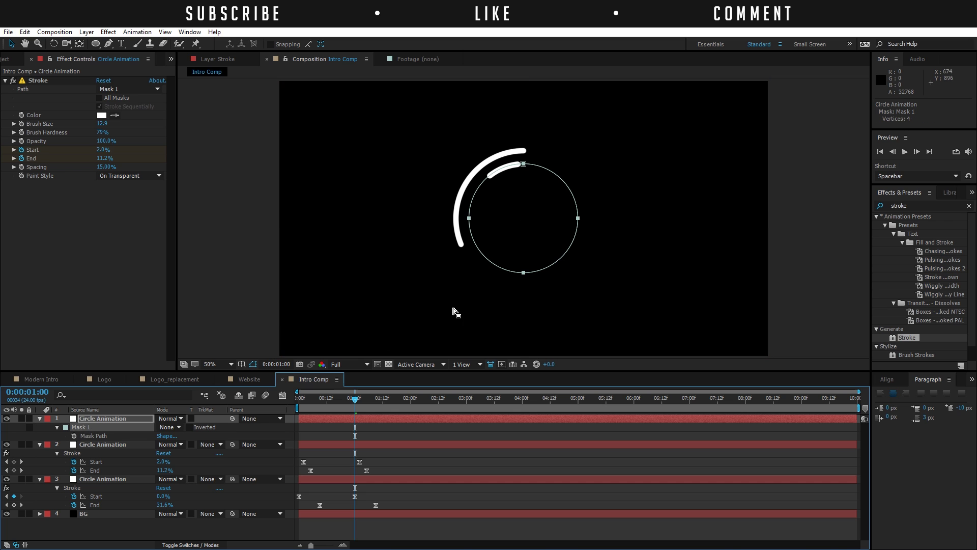
pyautogui.doubleClick(524, 273)
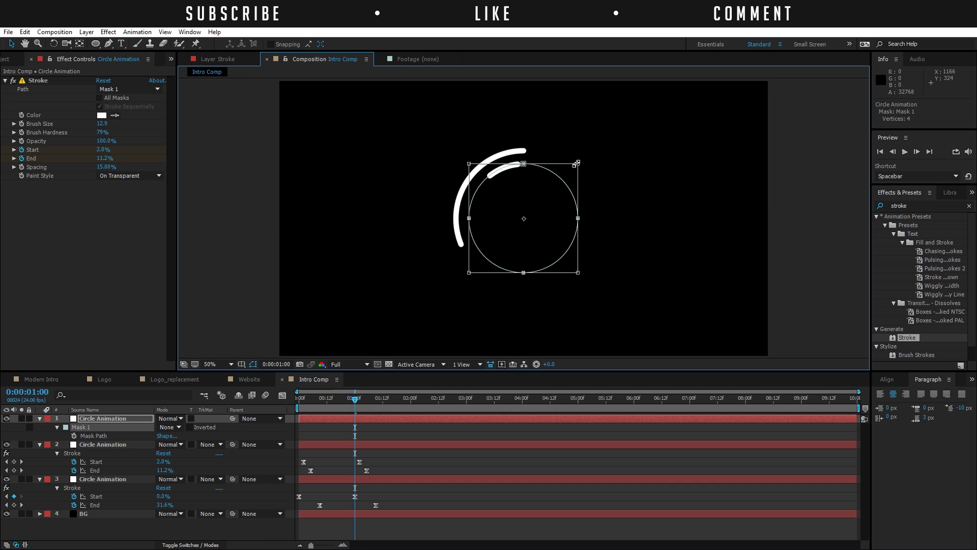
pyautogui.moveTo(572, 170); pyautogui.dragTo(445, 341)
pyautogui.click(404, 436)
pyautogui.click(351, 419)
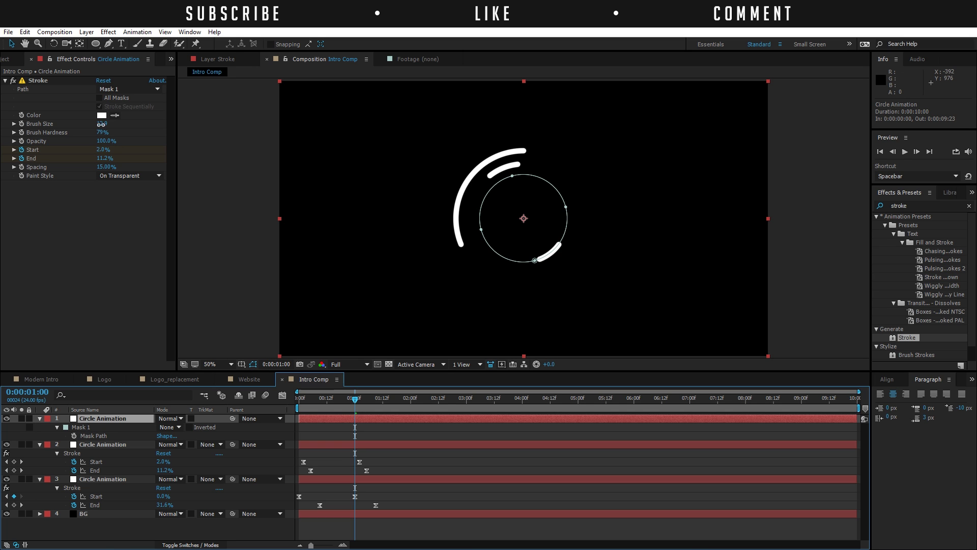
pyautogui.moveTo(101, 125); pyautogui.dragTo(69, 132)
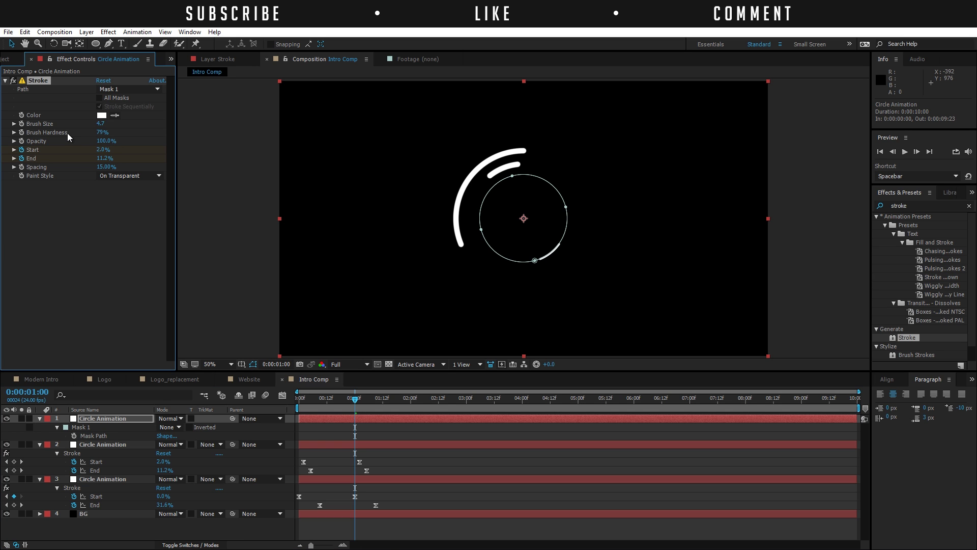
# Duplicate the top circle, shrink its mask to about 79% then 90%, set brush 19.3, and preview.
pyautogui.click(103, 416)
pyautogui.hotkey('ctrl', 'd')
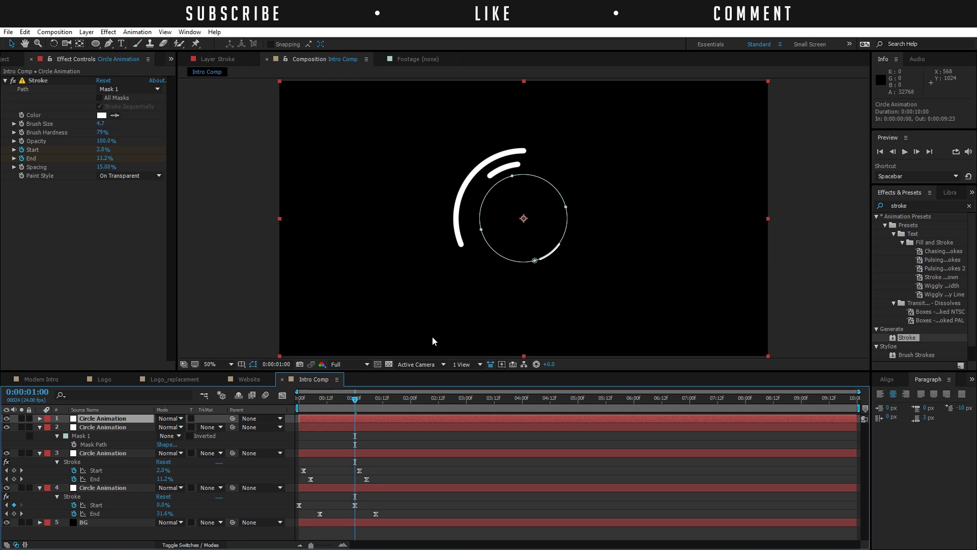
pyautogui.doubleClick(535, 261)
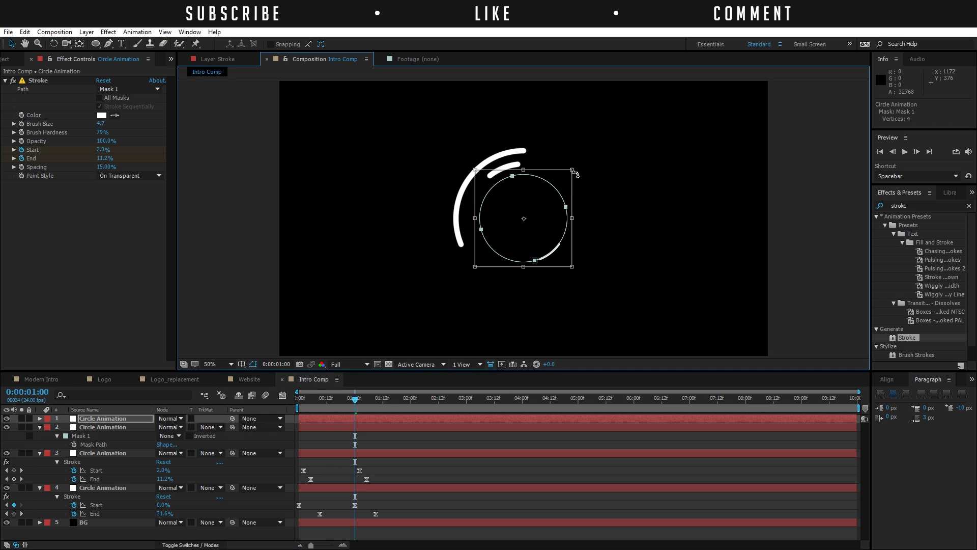
pyautogui.moveTo(572, 171)
pyautogui.mouseDown()
pyautogui.moveTo(563, 180)
pyautogui.moveTo(574, 170)
pyautogui.moveTo(564, 162)
pyautogui.mouseUp()
pyautogui.moveTo(102, 124); pyautogui.dragTo(163, 117)
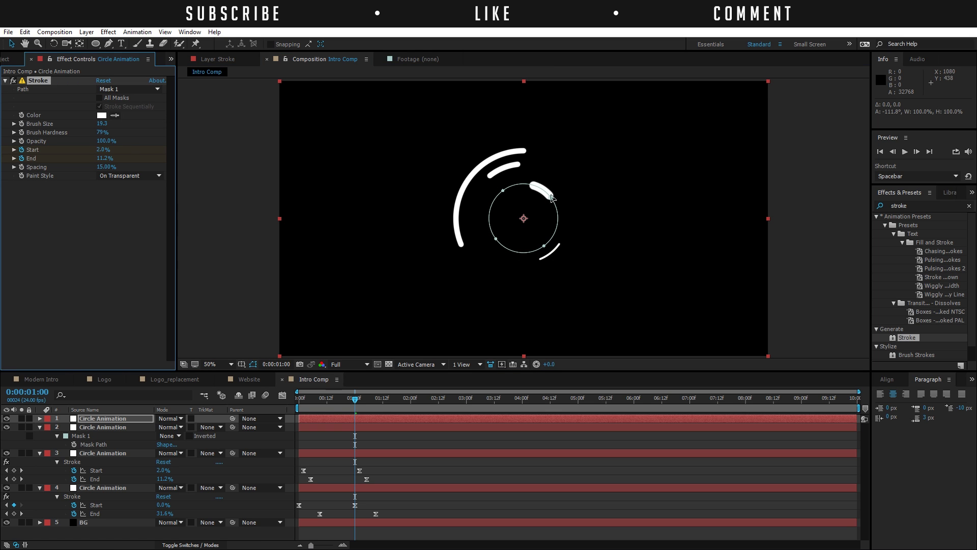
pyautogui.doubleClick(551, 198)
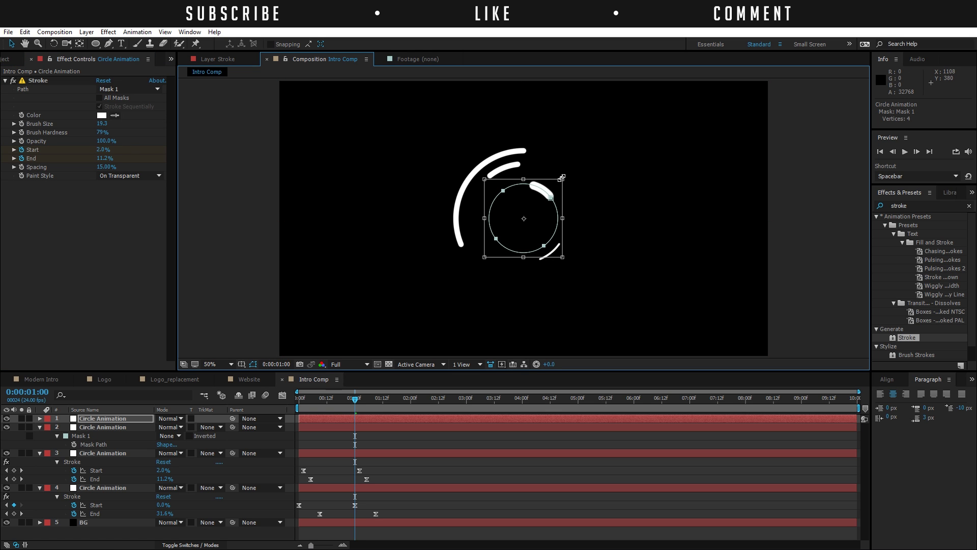
pyautogui.moveTo(561, 178); pyautogui.dragTo(559, 180)
pyautogui.press('space')
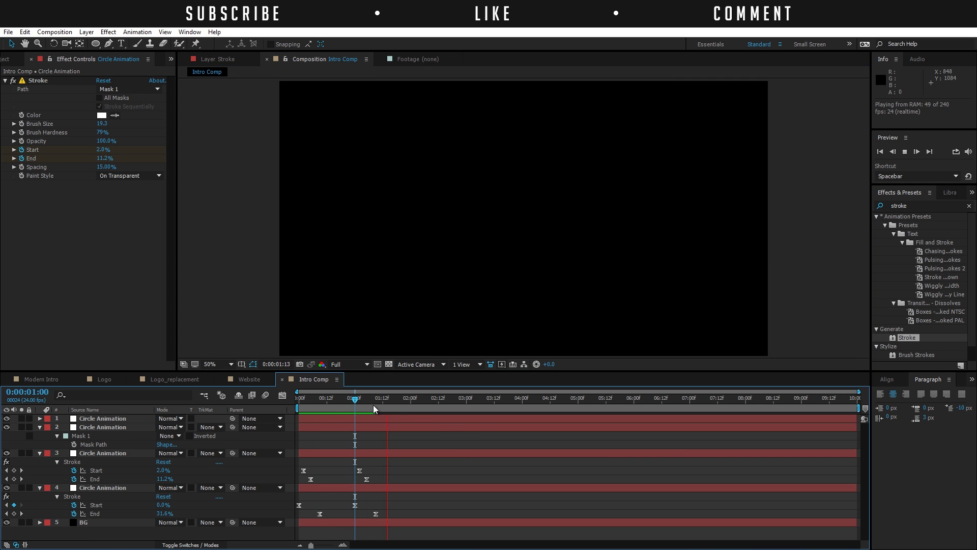
# Duplicate the third circle layer, shrink its mask to about 88%, and set Brush Size to 5.
pyautogui.click(352, 403)
pyautogui.moveTo(351, 403); pyautogui.dragTo(340, 403)
pyautogui.click(329, 453)
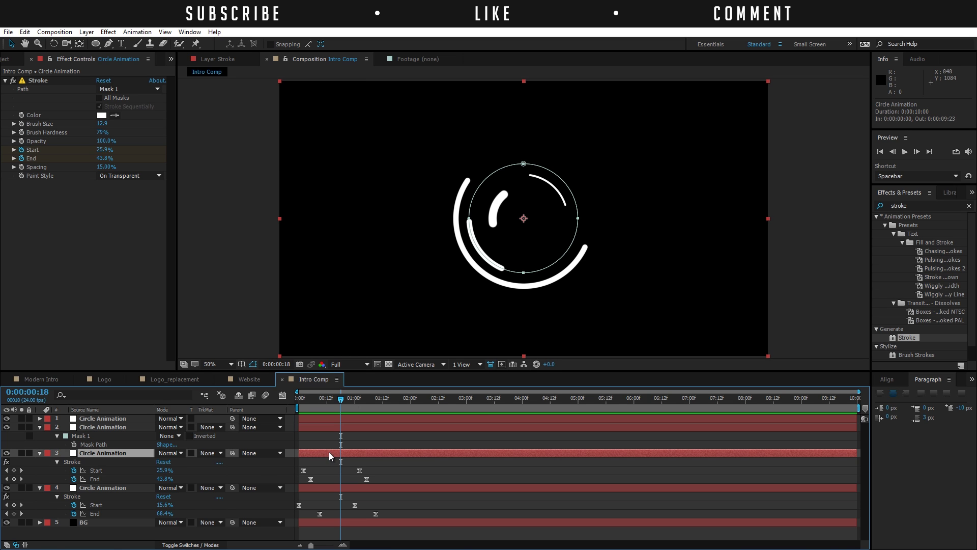
pyautogui.hotkey('ctrl', 'd')
pyautogui.doubleClick(579, 220)
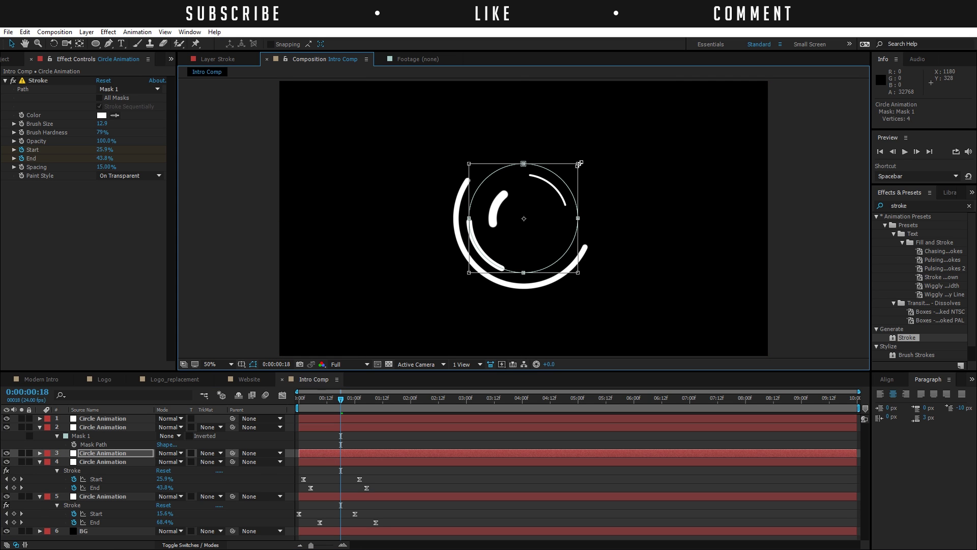
pyautogui.moveTo(577, 166); pyautogui.dragTo(571, 170)
pyautogui.click(103, 125)
pyautogui.write('5')
pyautogui.press('Return')
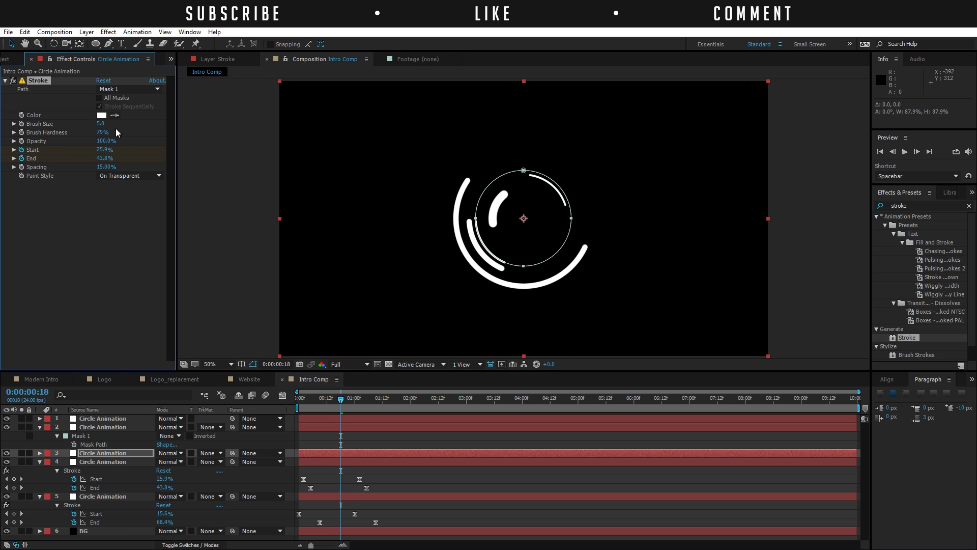
pyautogui.click(439, 436)
pyautogui.click(438, 436)
# Preview and scrub the five-circle animation, then return to the first frame.
pyautogui.press('space')
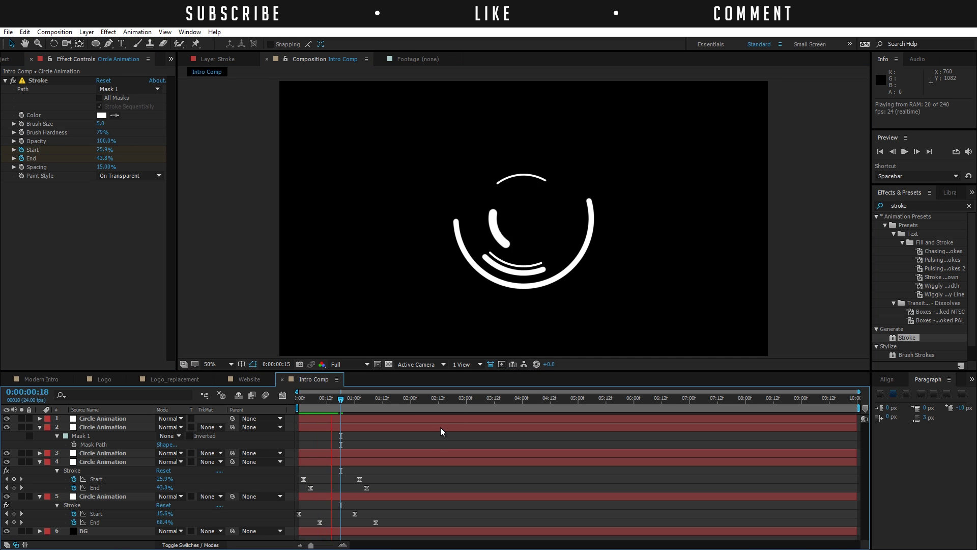
pyautogui.press('space')
pyautogui.moveTo(306, 399)
pyautogui.mouseDown()
pyautogui.moveTo(377, 399)
pyautogui.moveTo(310, 410)
pyautogui.mouseUp()
pyautogui.press('space')
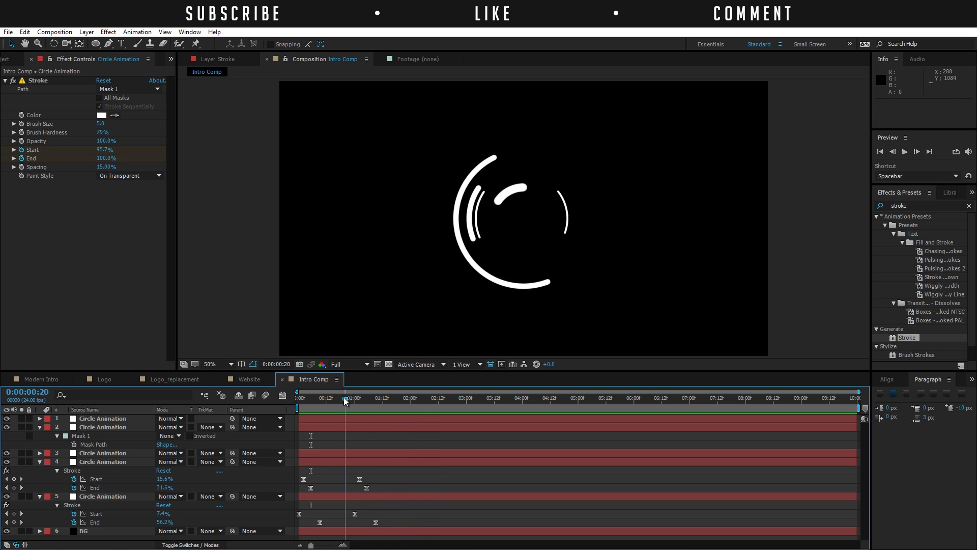
pyautogui.moveTo(341, 399); pyautogui.dragTo(320, 417)
pyautogui.press('Home')
# Collapse the expanded mask and stroke properties of the circle layers.
pyautogui.click(39, 426)
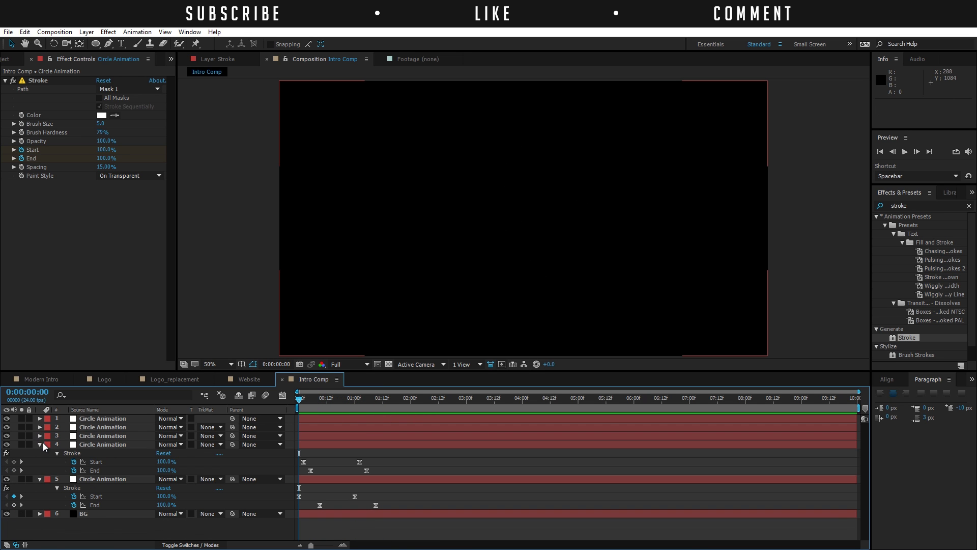
pyautogui.click(39, 444)
pyautogui.click(40, 444)
pyautogui.scroll(-2, 41, 439)
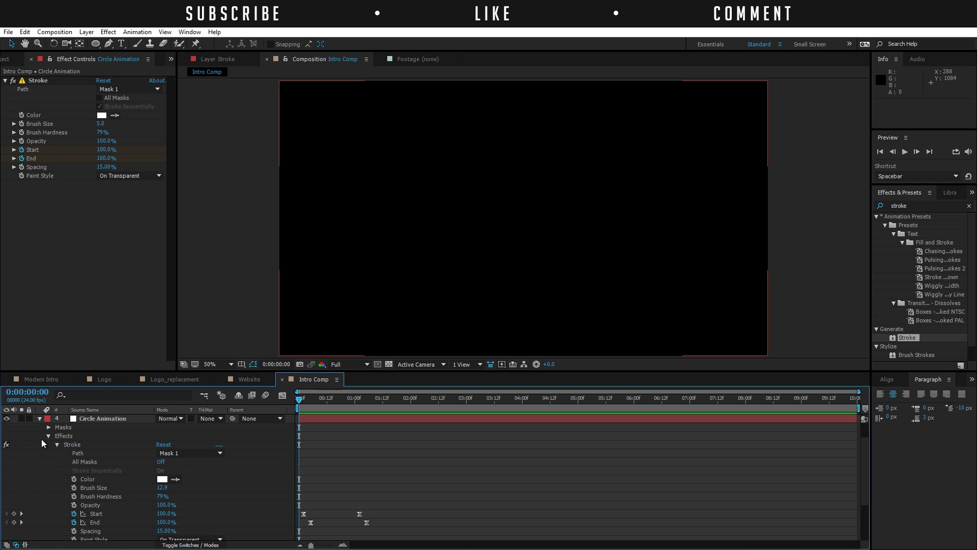
pyautogui.click(41, 418)
pyautogui.click(39, 454)
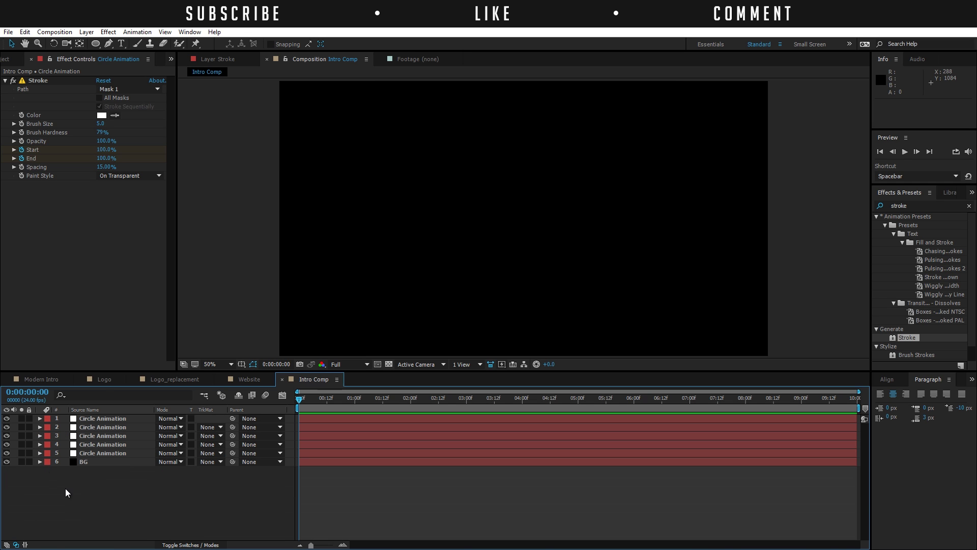
# Create a new 1000×1000 composition named Logo.
pyautogui.rightClick(195, 491)
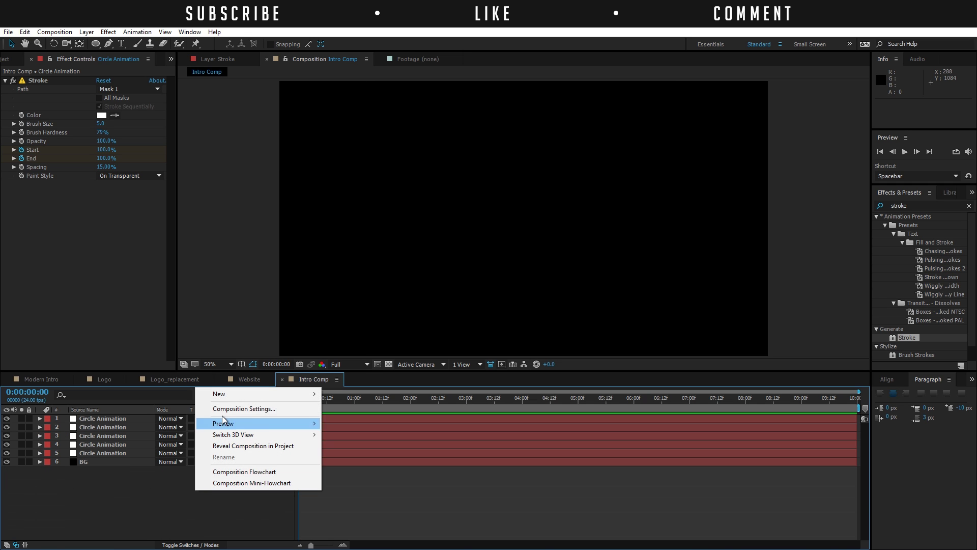
pyautogui.moveTo(230, 399)
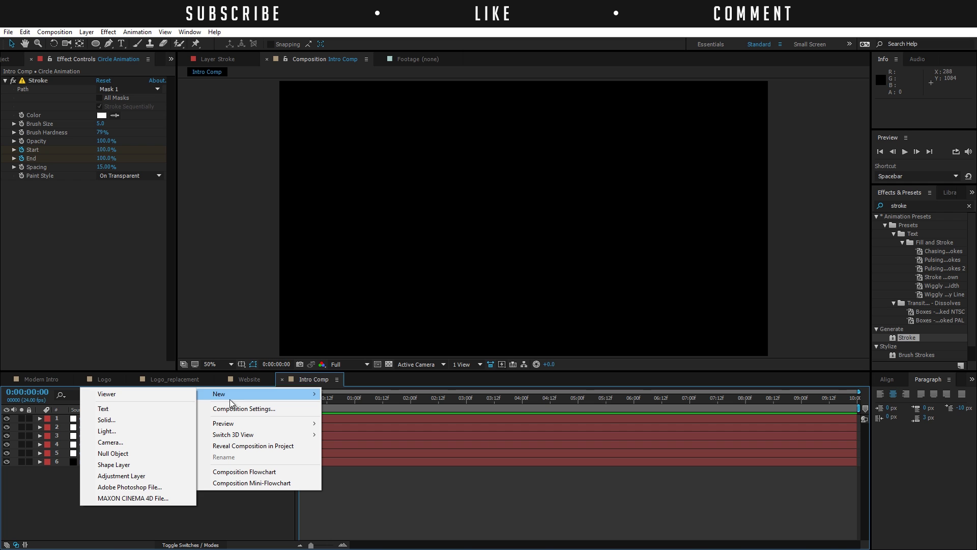
pyautogui.click(130, 533)
pyautogui.click(56, 31)
pyautogui.click(51, 43)
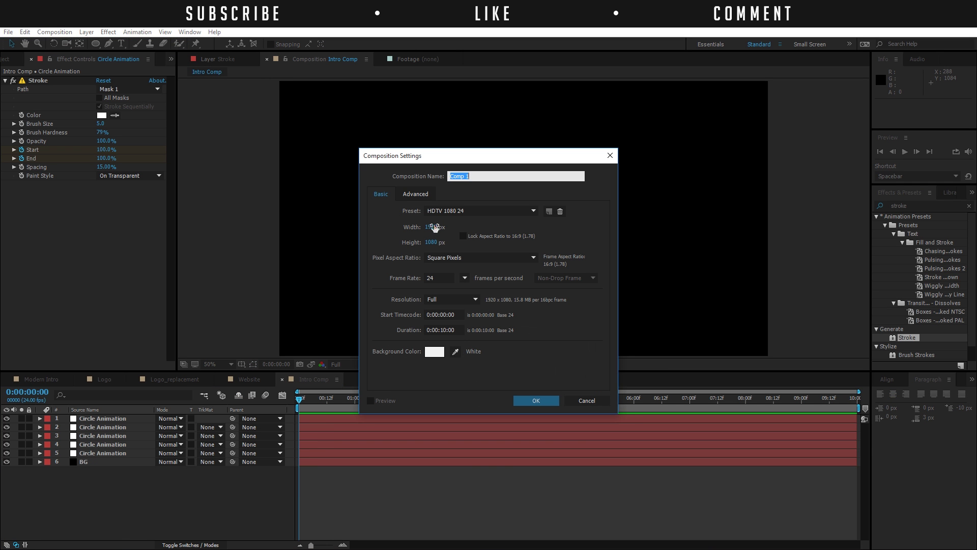
pyautogui.click(433, 227)
pyautogui.write('100')
pyautogui.write('0')
pyautogui.press('Tab')
pyautogui.write('1000')
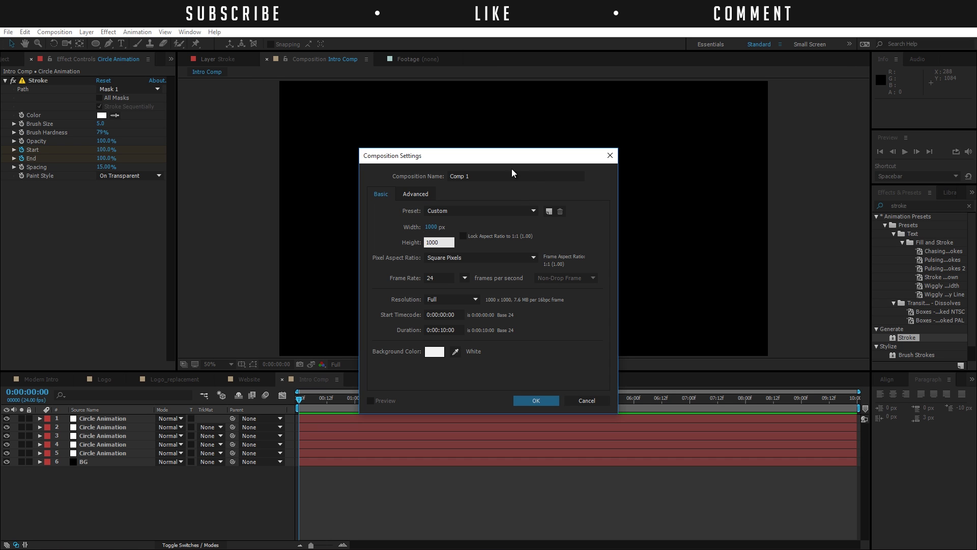
pyautogui.click(512, 174)
pyautogui.write('Logo')
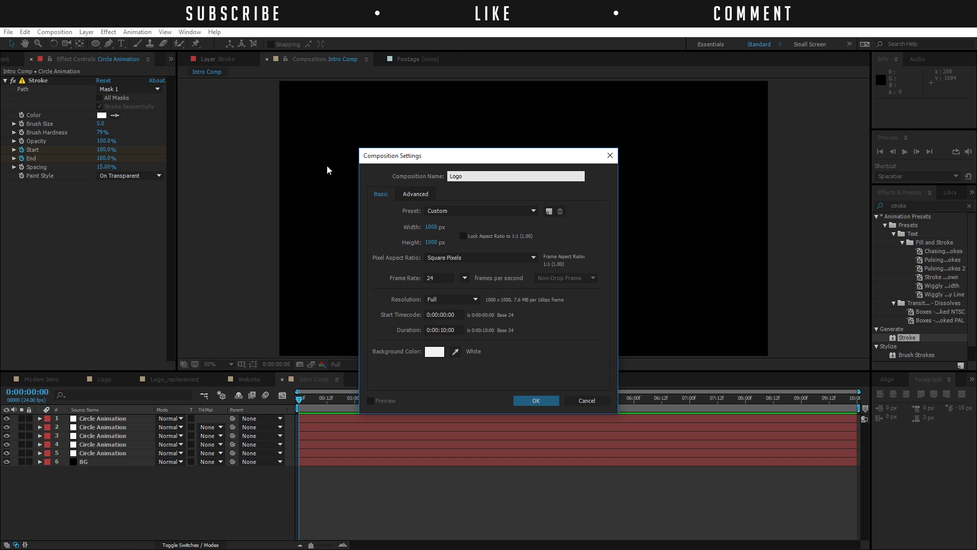
pyautogui.press('Return')
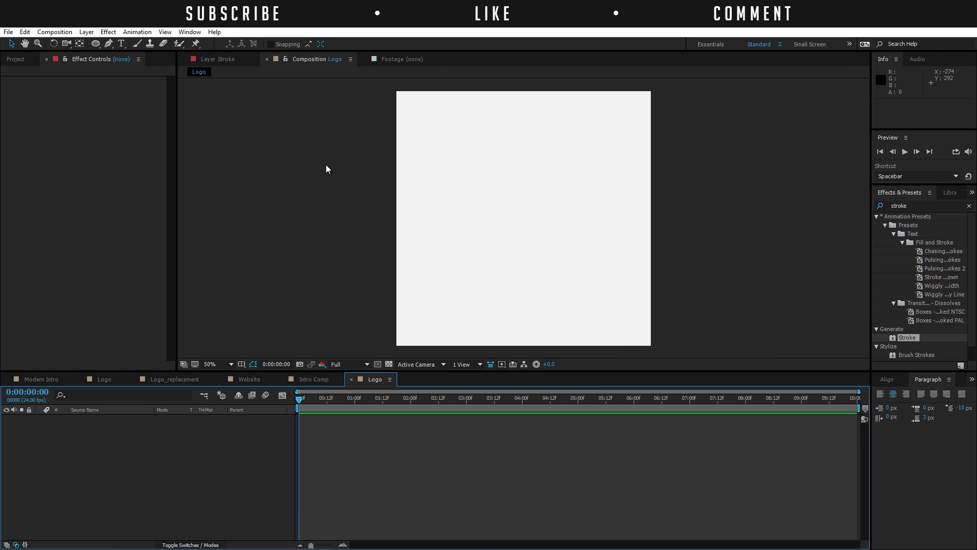
# Draw a large white ellipse circle and align it to the centre of the comp.
pyautogui.click(98, 44)
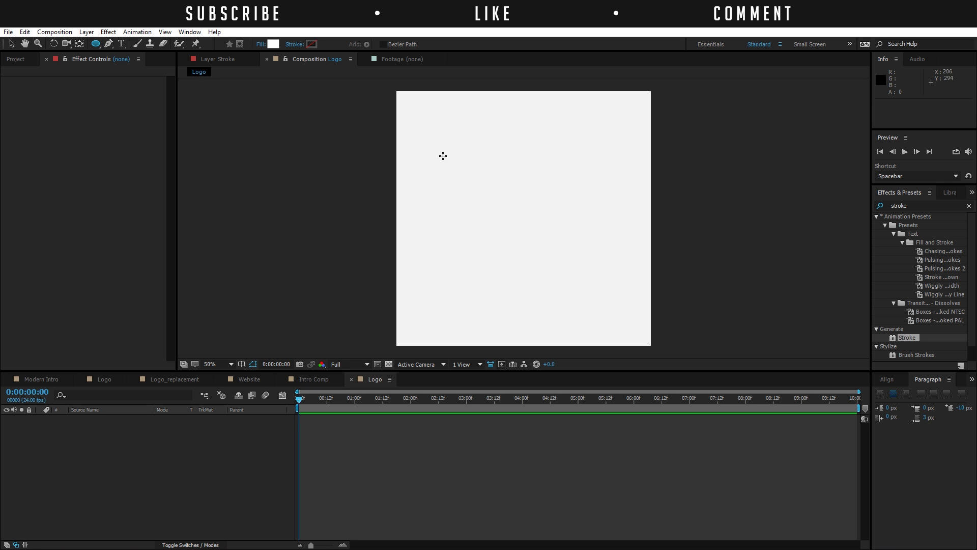
pyautogui.moveTo(419, 111)
pyautogui.mouseDown()
pyautogui.moveTo(626, 325)
pyautogui.moveTo(582, 290)
pyautogui.mouseUp()
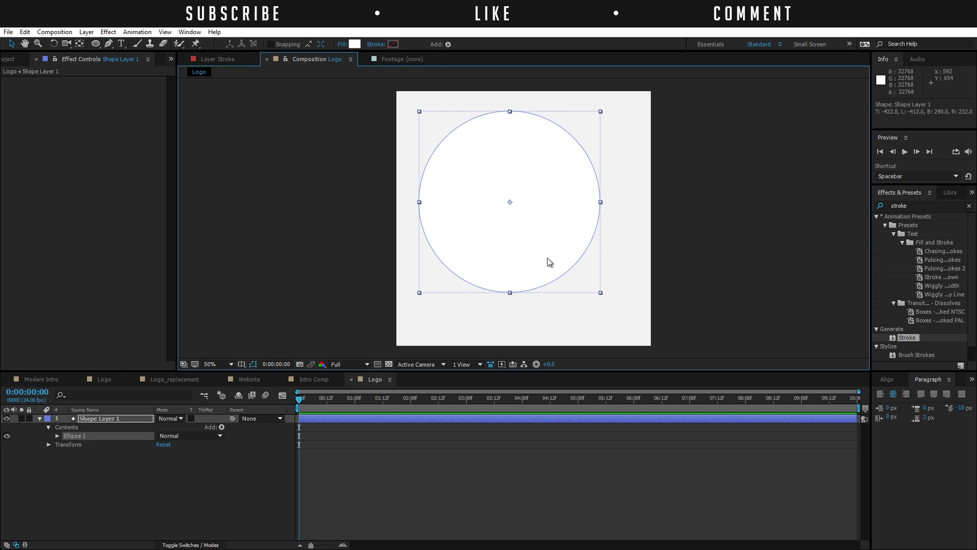
pyautogui.click(894, 381)
pyautogui.click(900, 404)
pyautogui.click(950, 405)
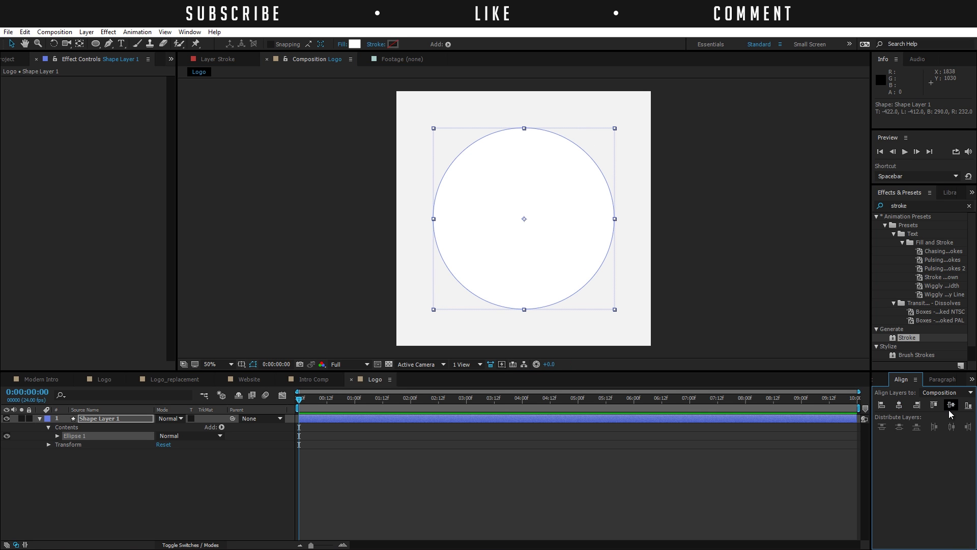
pyautogui.click(411, 441)
# Add TC_Dark.png to the Logo comp and scale it up to fill the circle.
pyautogui.click(18, 61)
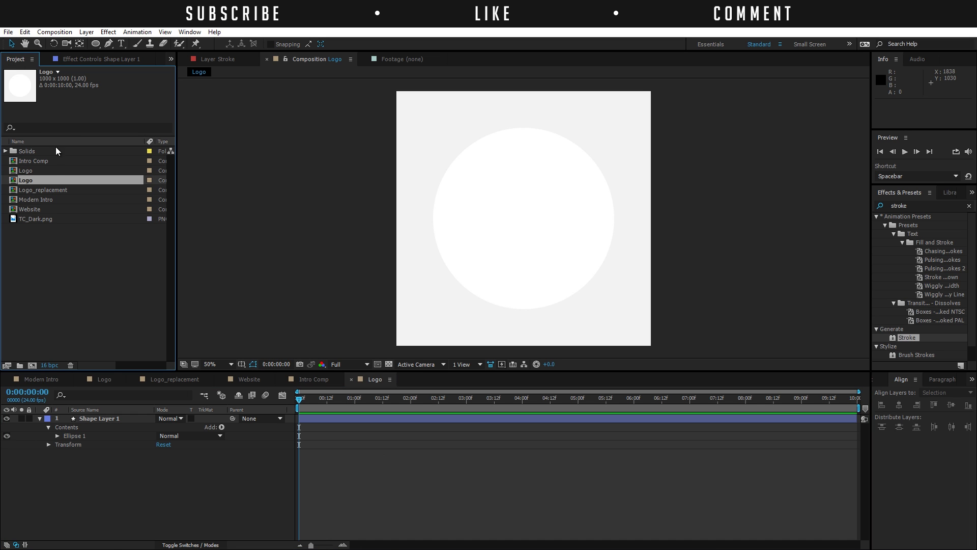
pyautogui.moveTo(38, 219); pyautogui.dragTo(97, 420)
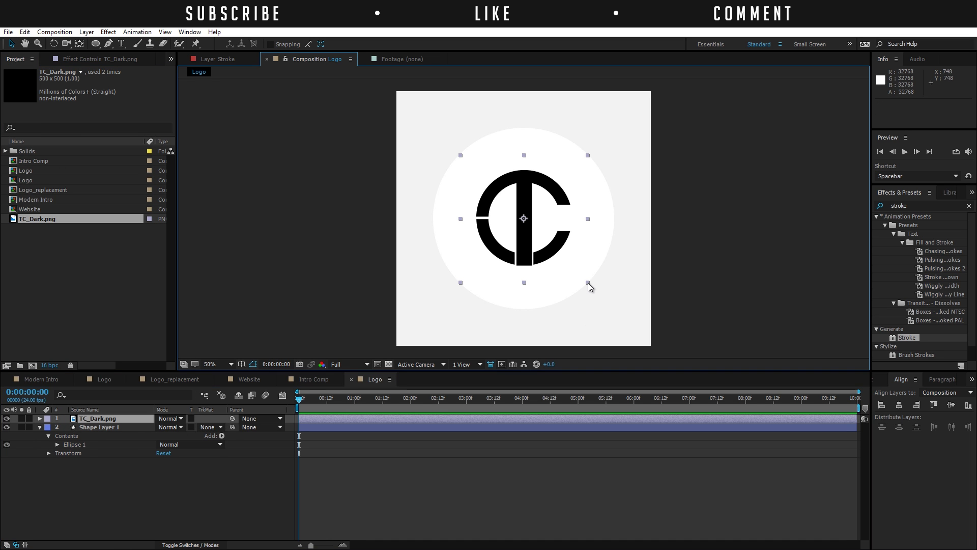
pyautogui.moveTo(589, 283); pyautogui.dragTo(616, 311)
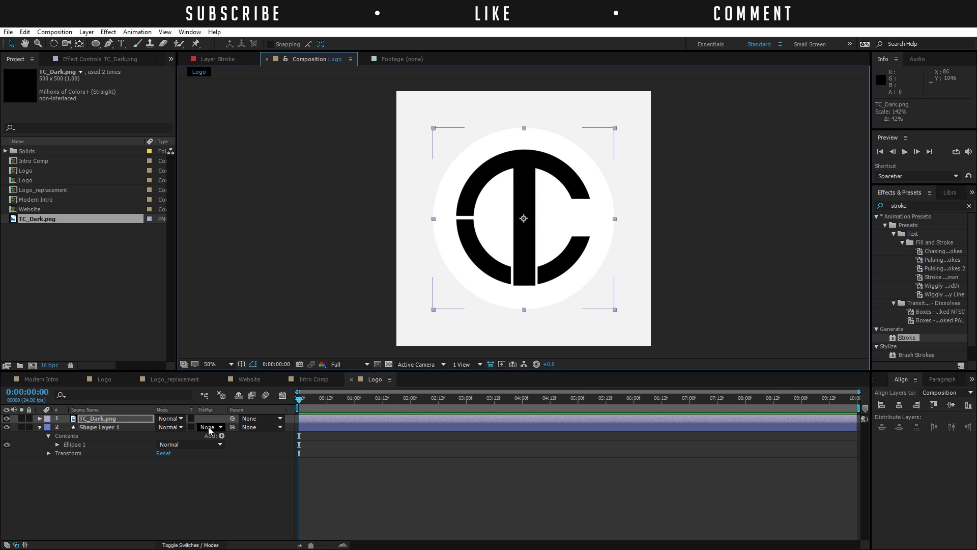
# Set Shape Layer 1's track matte to Alpha Inverted Matte and show the transparency grid.
pyautogui.click(110, 428)
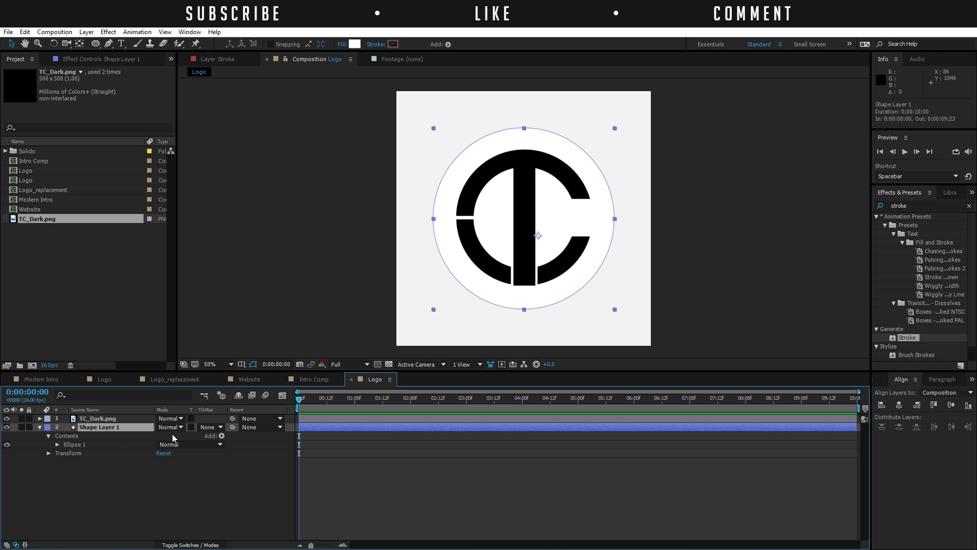
pyautogui.click(185, 545)
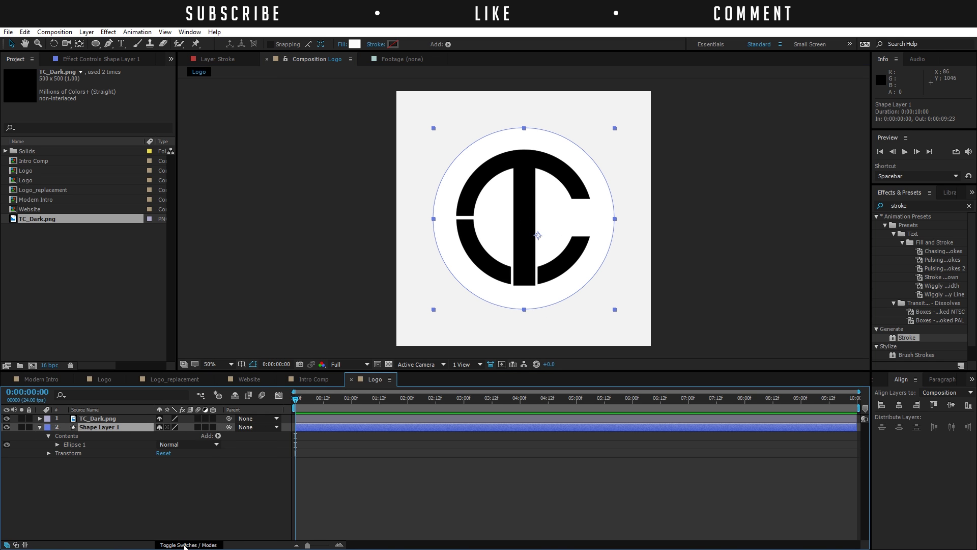
pyautogui.click(185, 545)
pyautogui.click(185, 545)
pyautogui.click(185, 544)
pyautogui.click(218, 428)
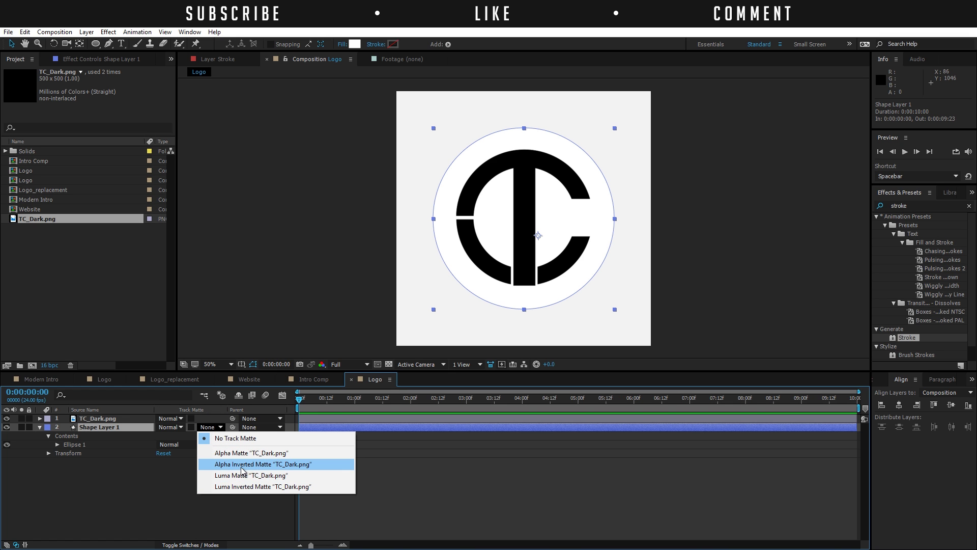
pyautogui.click(243, 466)
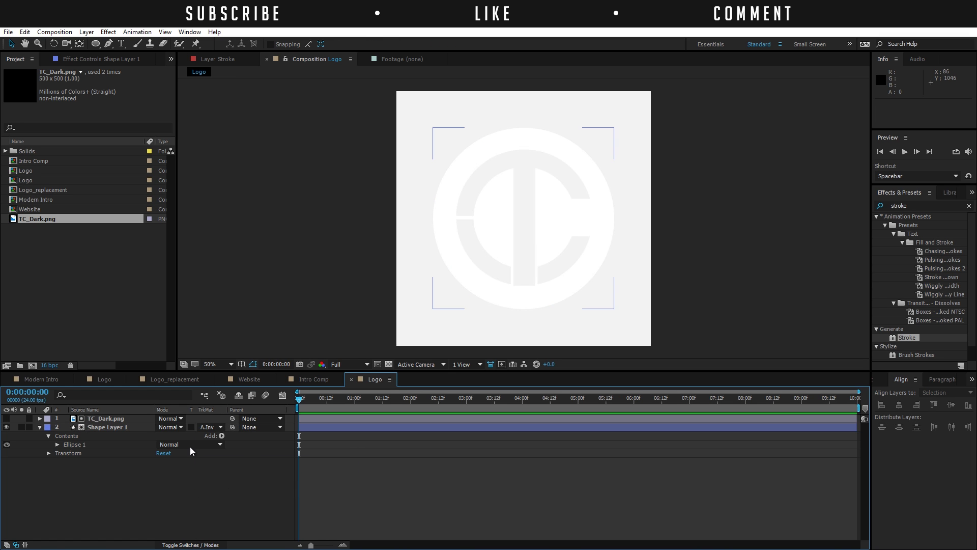
pyautogui.click(389, 364)
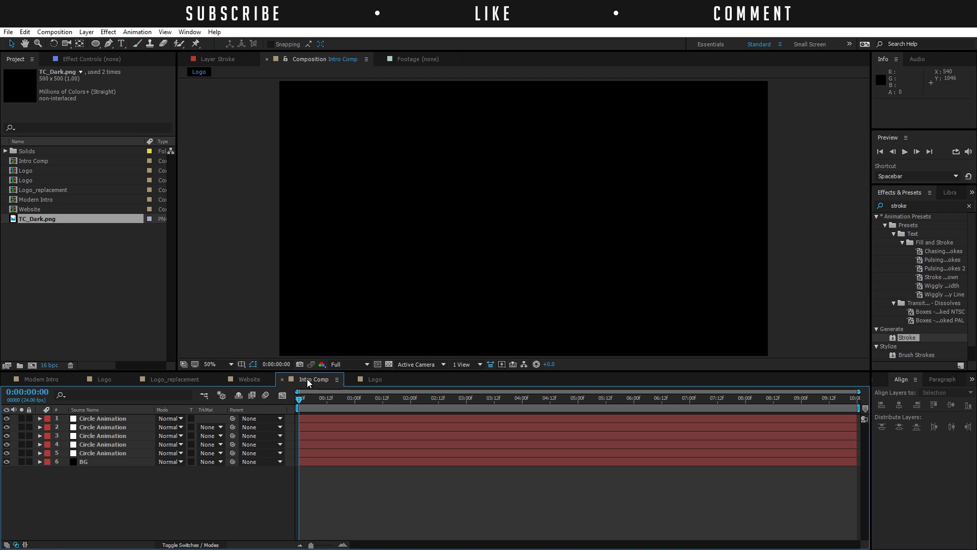
# Rename the Logo composition to Logo V2 in Composition Settings.
pyautogui.click(307, 379)
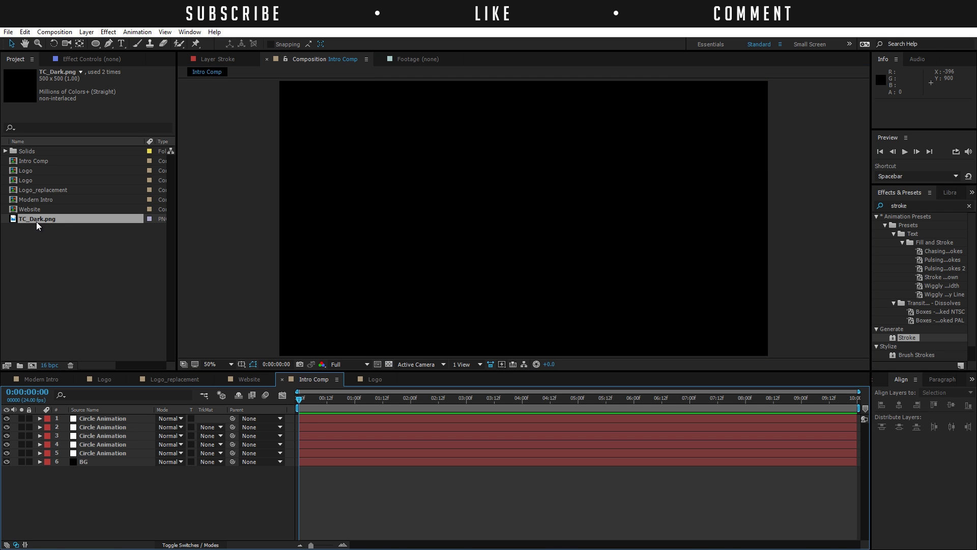
pyautogui.click(31, 179)
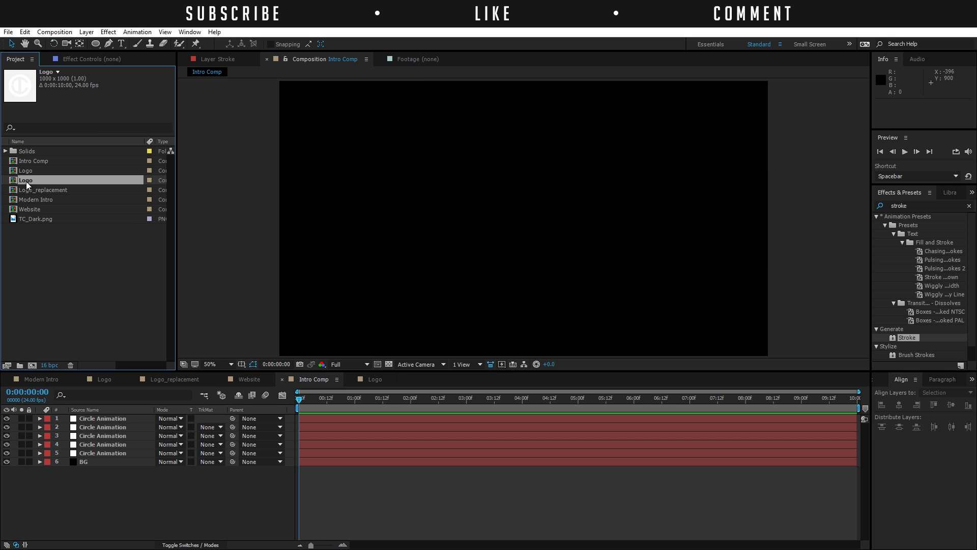
pyautogui.click(374, 379)
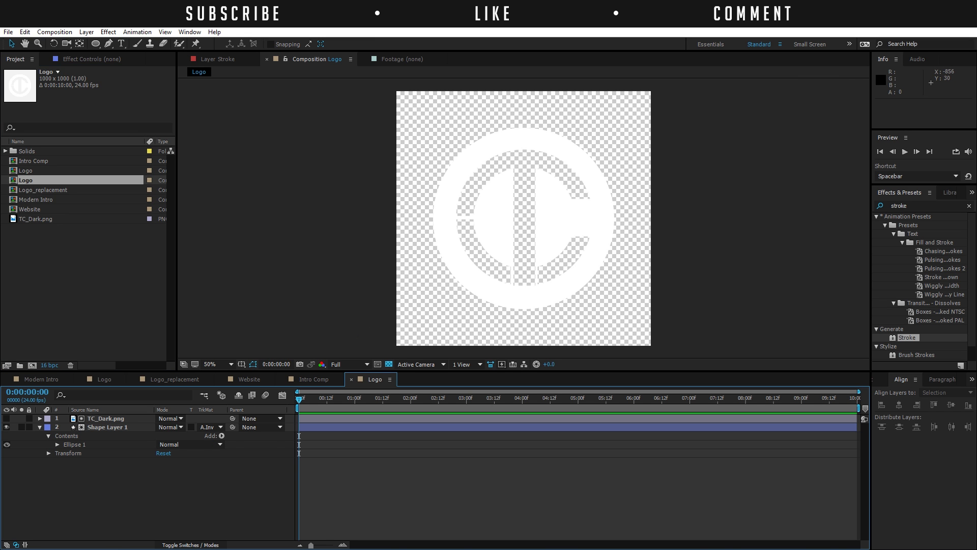
pyautogui.click(55, 32)
pyautogui.click(69, 53)
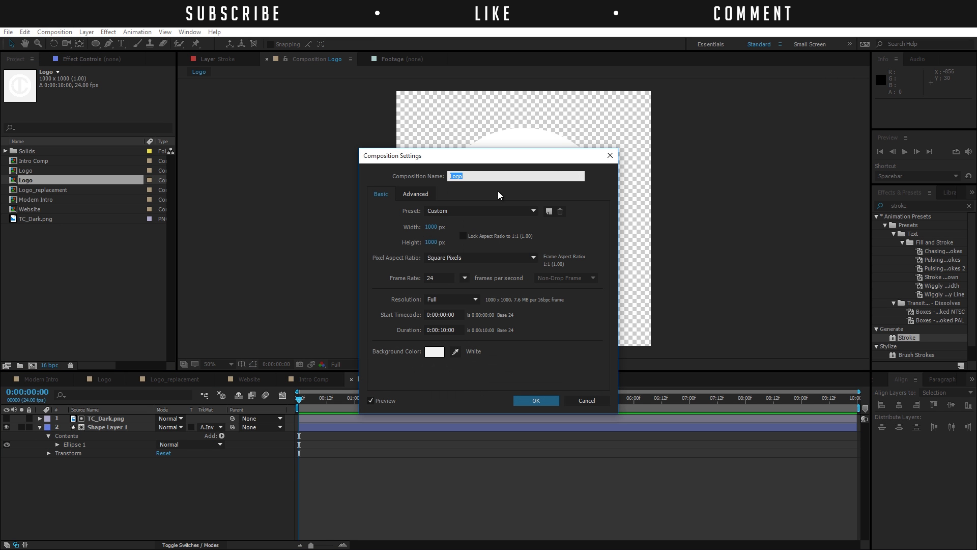
pyautogui.click(486, 174)
pyautogui.write('V2')
pyautogui.press('Return')
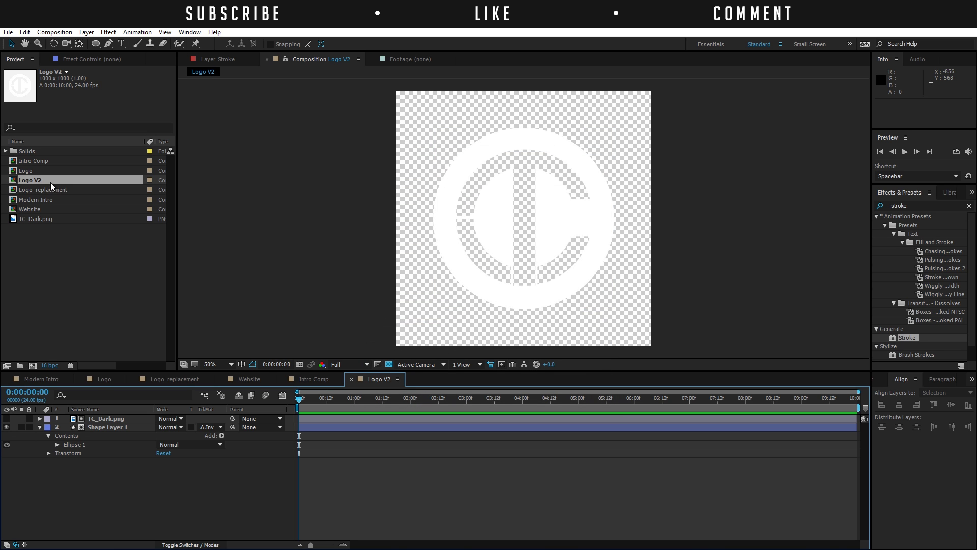
# Place Logo V2 into Intro Comp and scale it down to about 62%.
pyautogui.moveTo(51, 180); pyautogui.dragTo(109, 416)
pyautogui.click(319, 379)
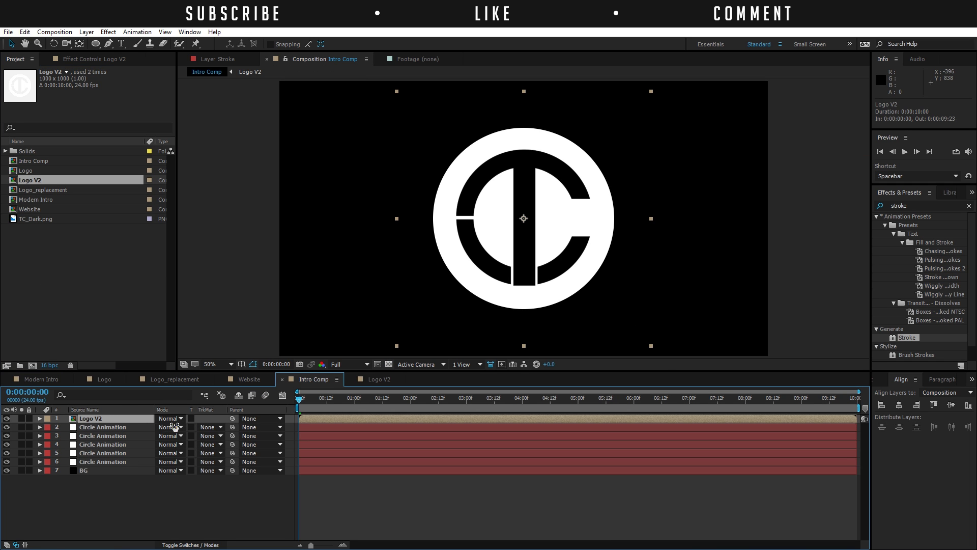
pyautogui.moveTo(173, 426); pyautogui.dragTo(154, 426)
# Set Logo V2's scale to 60% and add a Scale keyframe at frame 12.
pyautogui.click(320, 399)
pyautogui.moveTo(334, 395); pyautogui.dragTo(267, 402)
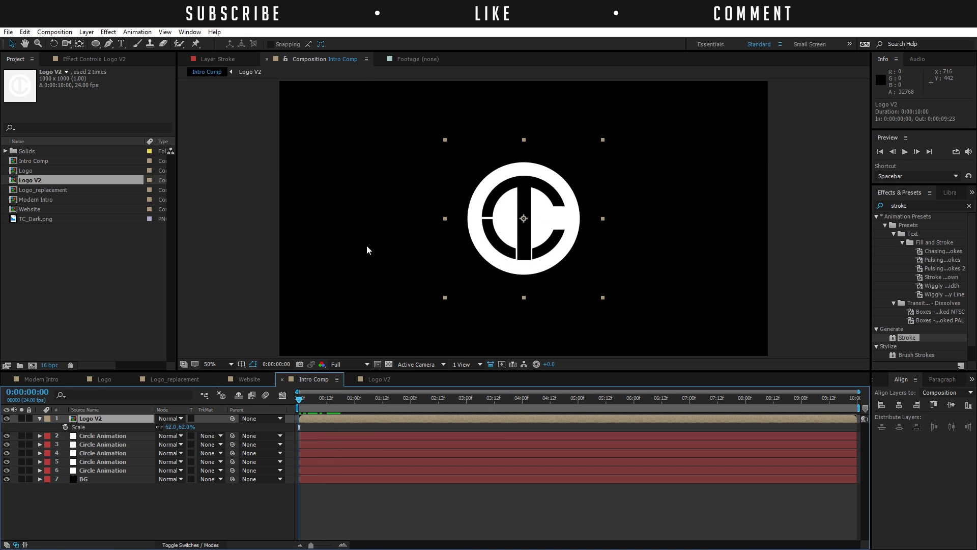
pyautogui.click(185, 426)
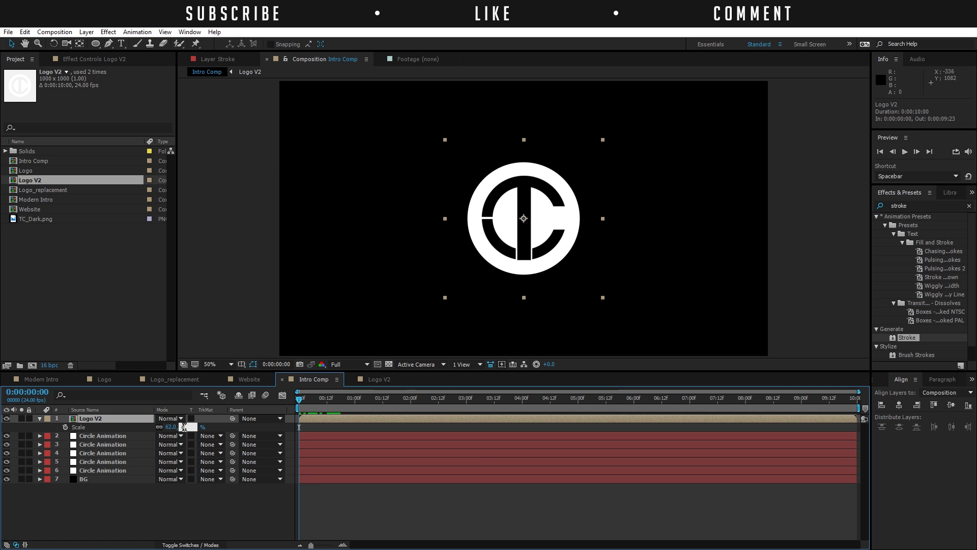
pyautogui.write('60')
pyautogui.press('Return')
pyautogui.click(65, 426)
# Add a Rotation keyframe and move the Scale and Rotation keyframes to frame 20.
pyautogui.press('F4')
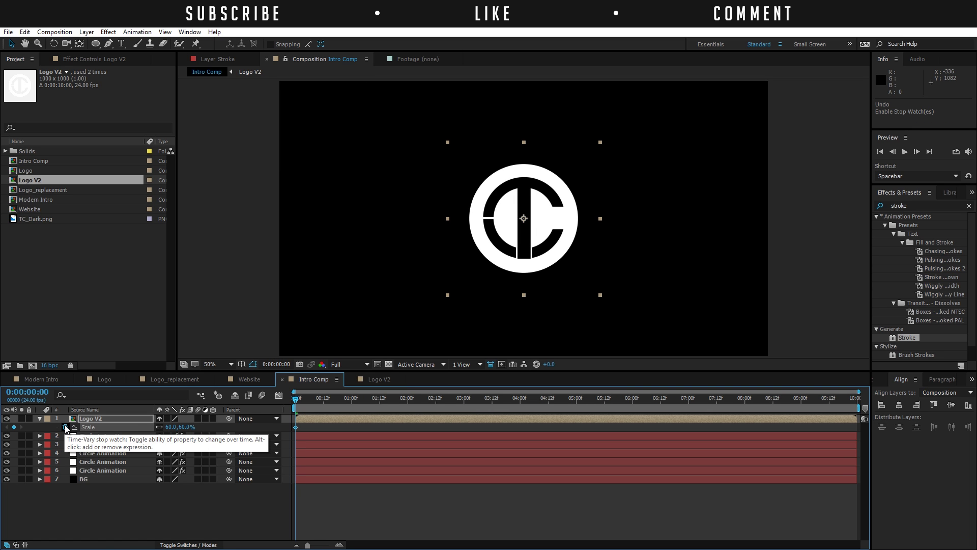
pyautogui.press('r')
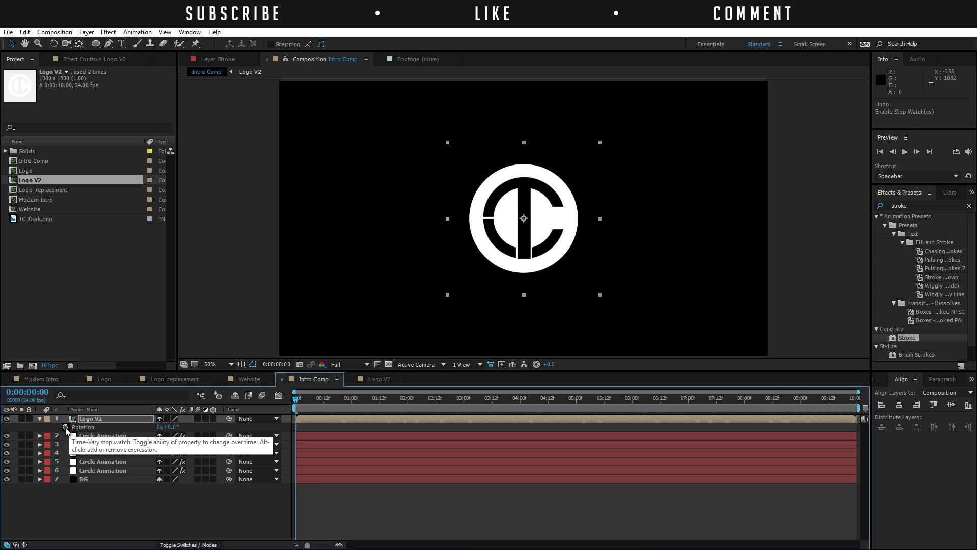
pyautogui.click(65, 428)
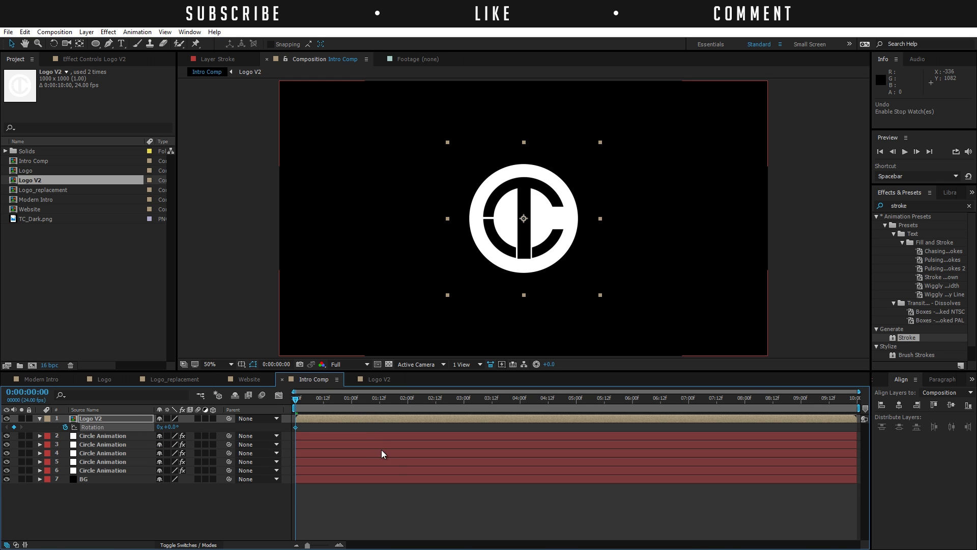
pyautogui.press('u')
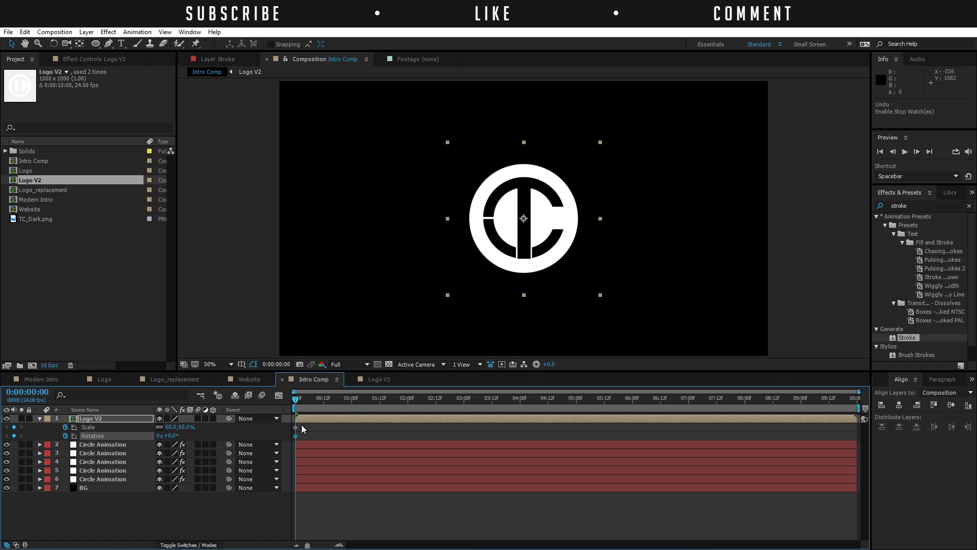
pyautogui.moveTo(302, 429); pyautogui.dragTo(349, 447)
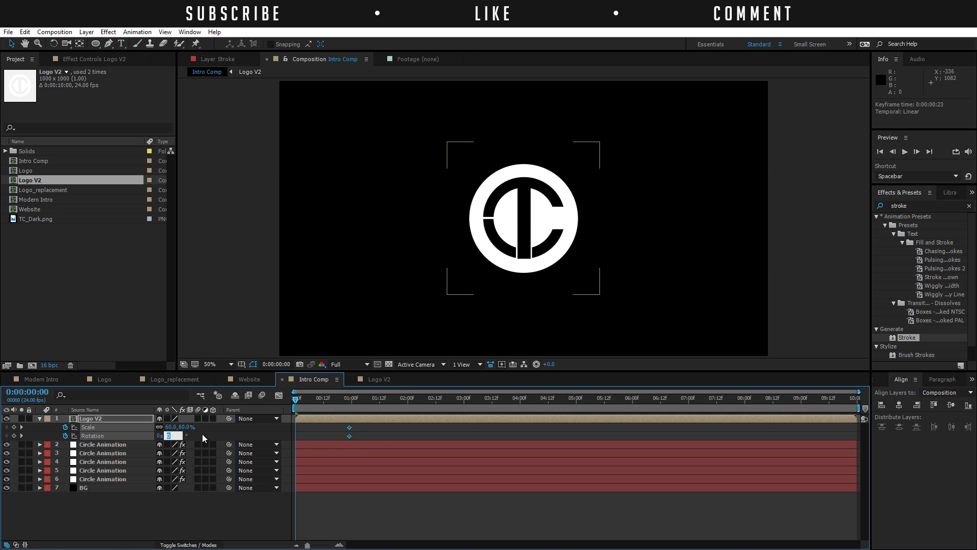
# Give the logo a starting rotation of -109° and scale of 0%, then preview.
pyautogui.moveTo(170, 435); pyautogui.dragTo(41, 458)
pyautogui.click(182, 430)
pyautogui.write('0')
pyautogui.press('Return')
pyautogui.moveTo(298, 397)
pyautogui.mouseDown()
pyautogui.moveTo(362, 400)
pyautogui.moveTo(285, 405)
pyautogui.mouseUp()
pyautogui.press('space')
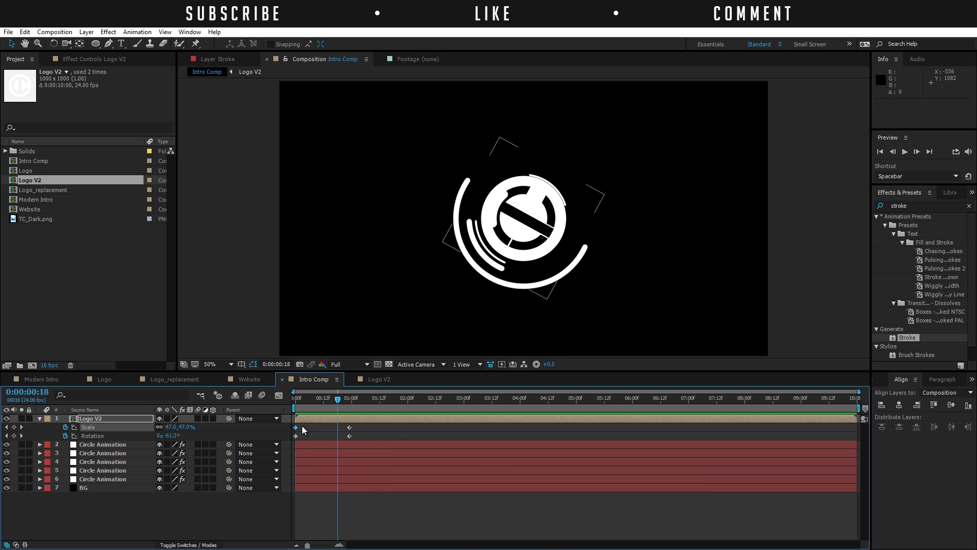
# Shift the first Scale and Rotation keyframes later to about frame 8 and preview.
pyautogui.keyDown('shift'); pyautogui.click(298, 436); pyautogui.keyUp('shift')
pyautogui.moveTo(298, 436); pyautogui.dragTo(326, 436)
pyautogui.click(264, 432)
pyautogui.press('space')
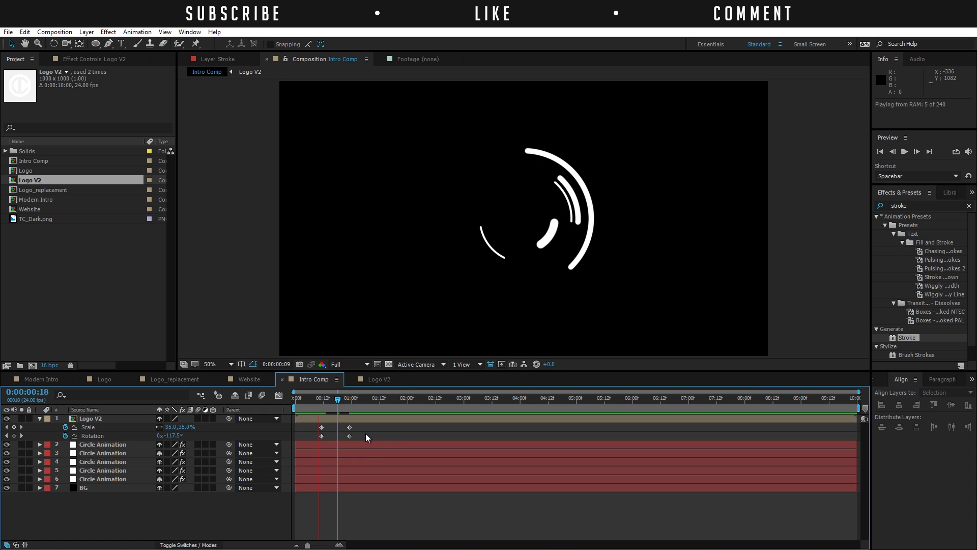
# Copy the Scale bounce expression from Modern Intro's Logo layer.
pyautogui.click(344, 402)
pyautogui.click(38, 379)
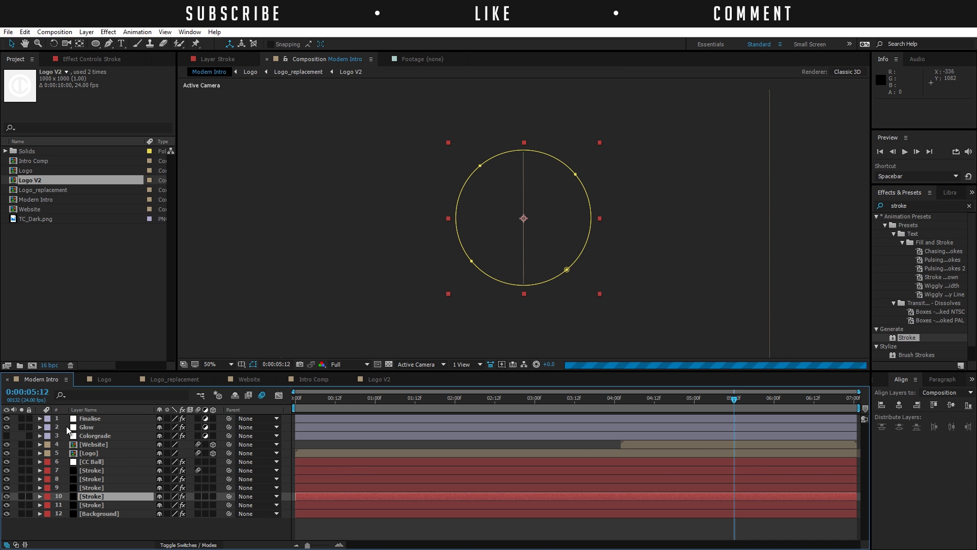
pyautogui.click(92, 452)
pyautogui.press('u')
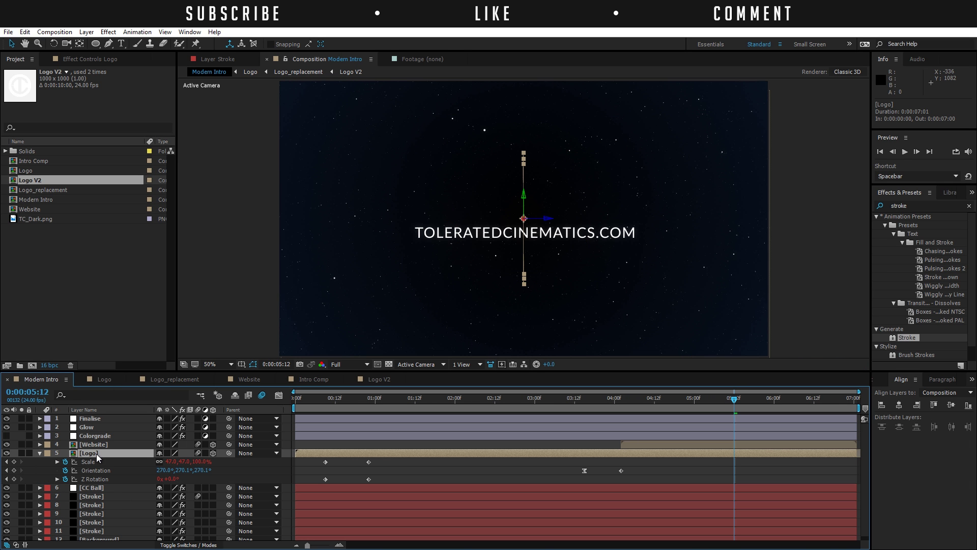
pyautogui.click(58, 461)
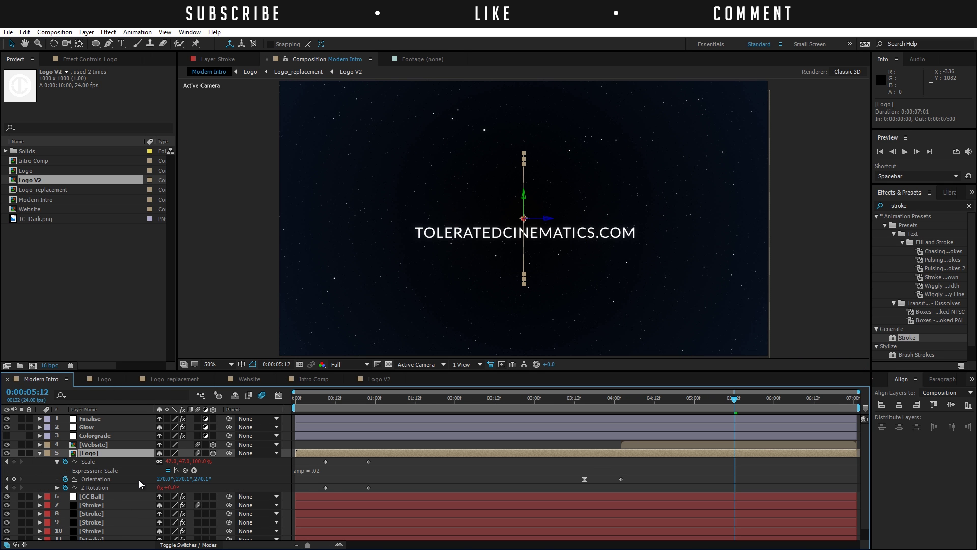
pyautogui.click(316, 472)
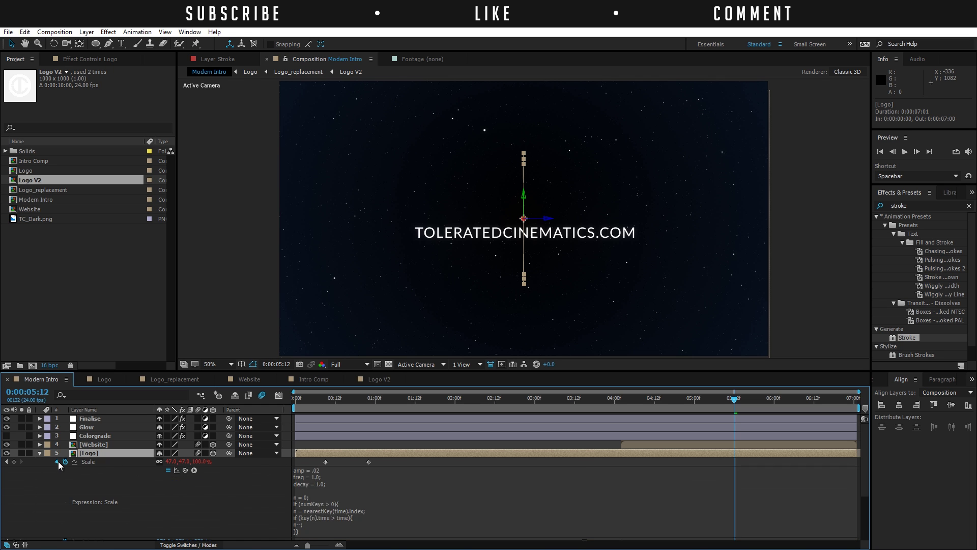
pyautogui.click(379, 379)
pyautogui.click(314, 379)
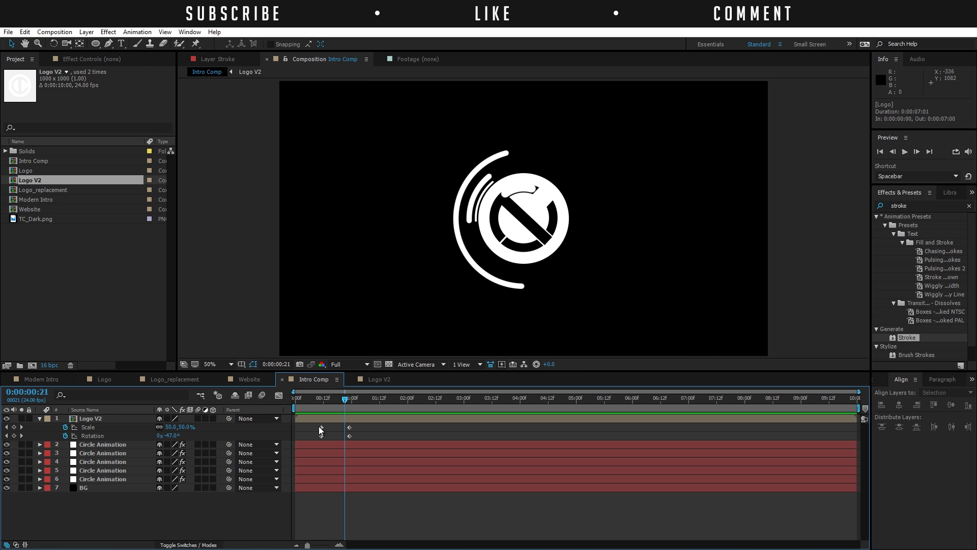
# Paste the bounce expression onto Logo V2's Scale and preview the result.
pyautogui.click(99, 419)
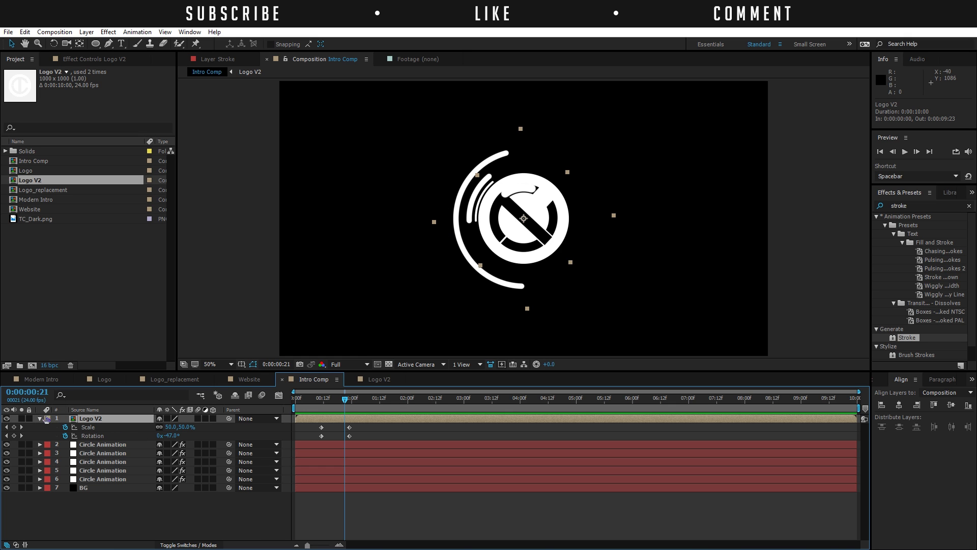
pyautogui.keyDown('alt'); pyautogui.click(65, 427); pyautogui.keyUp('alt')
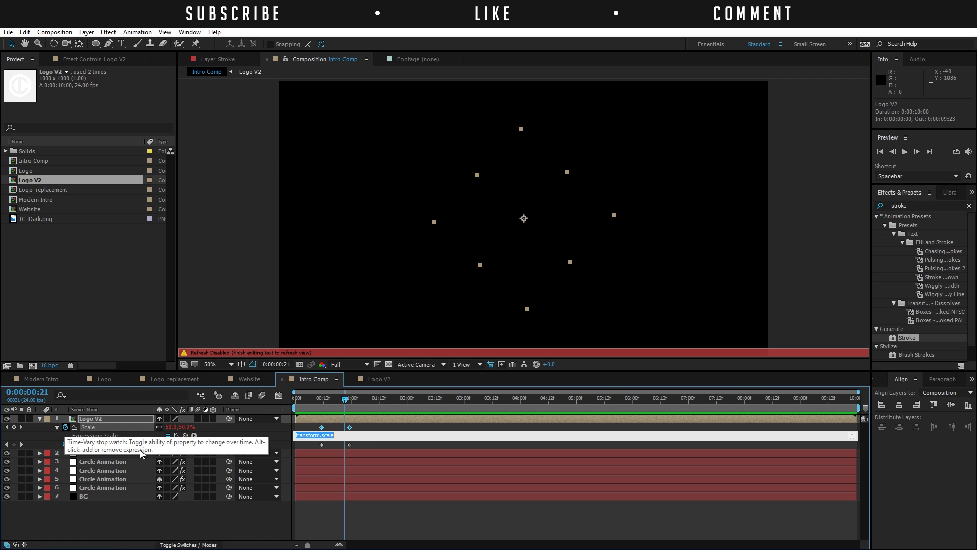
pyautogui.hotkey('ctrl', 'v')
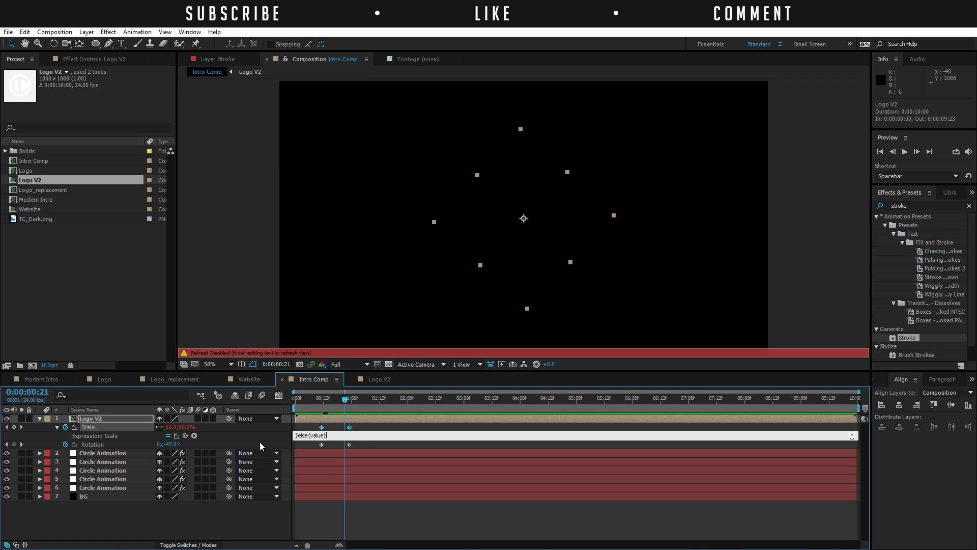
pyautogui.moveTo(301, 439); pyautogui.dragTo(306, 540)
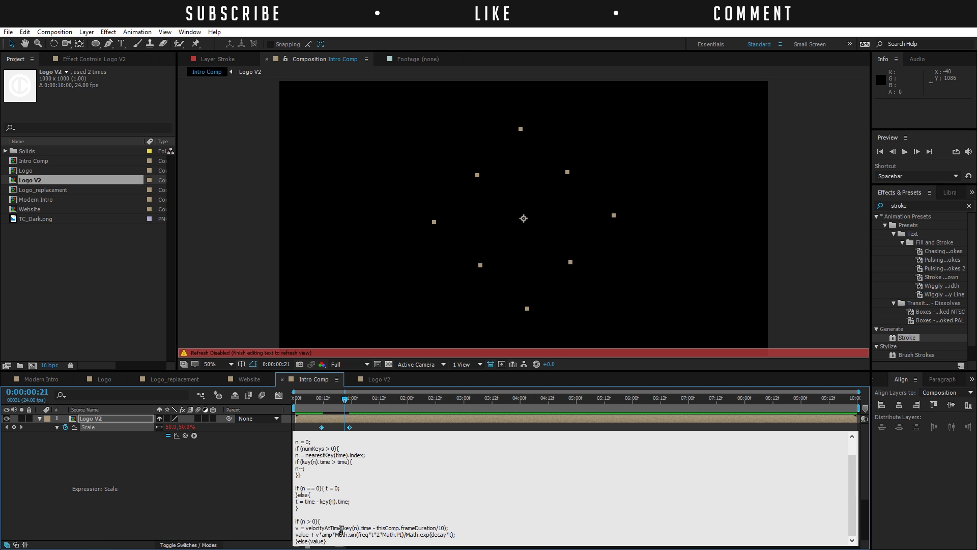
pyautogui.scroll(1, 330, 462)
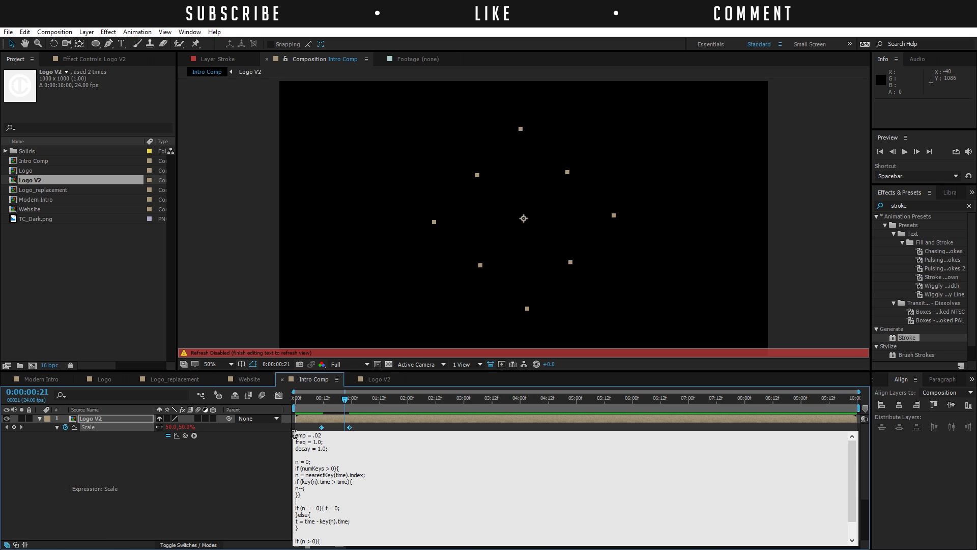
pyautogui.moveTo(350, 450); pyautogui.dragTo(270, 431)
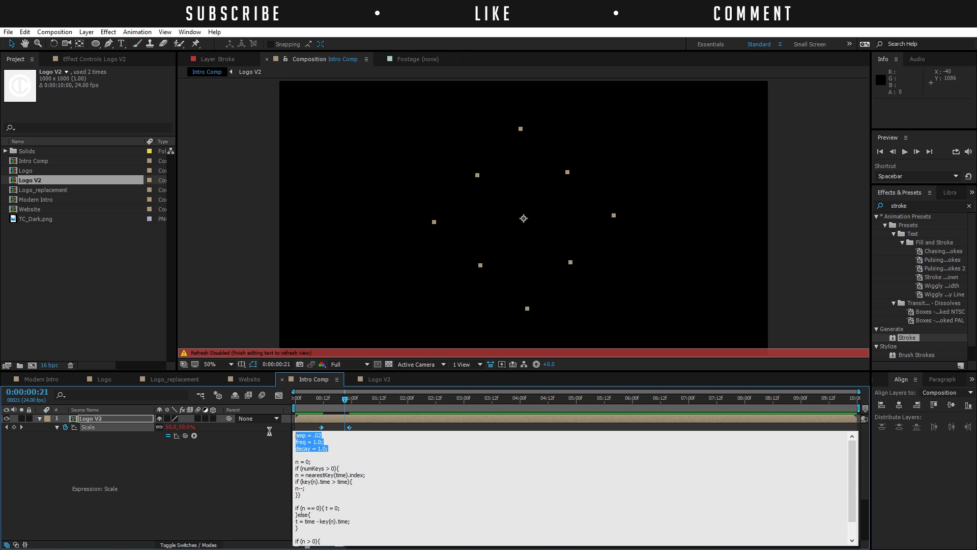
pyautogui.click(340, 446)
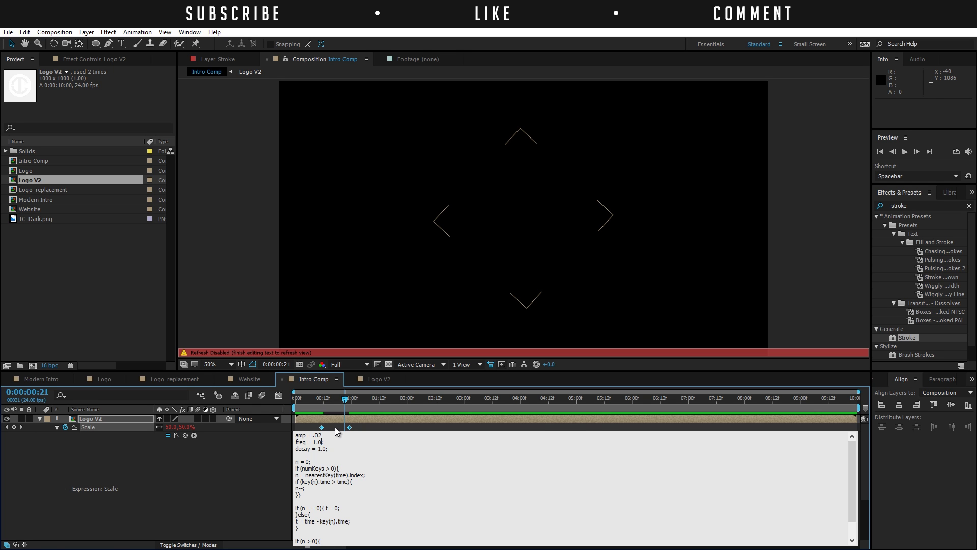
pyautogui.click(336, 430)
pyautogui.click(340, 400)
pyautogui.press('space')
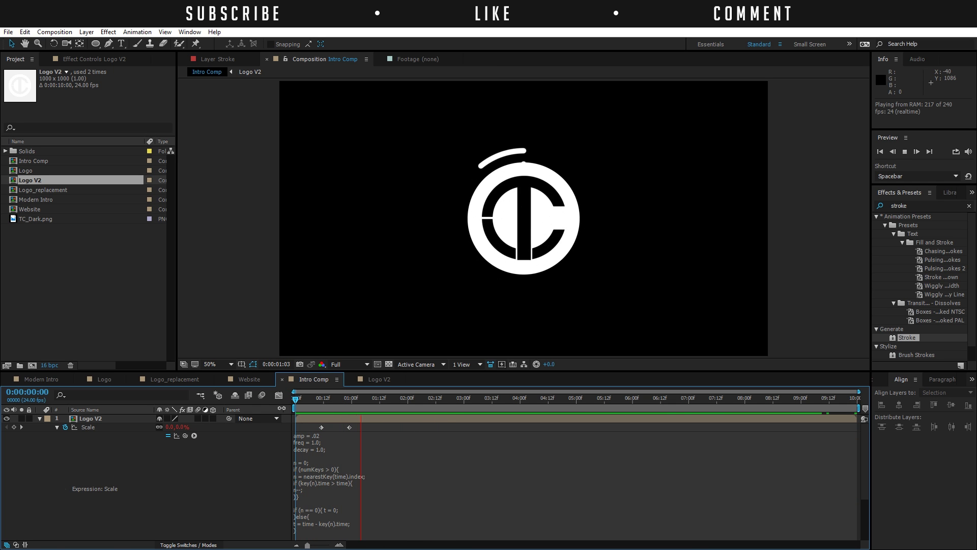
pyautogui.click(321, 405)
pyautogui.moveTo(322, 404); pyautogui.dragTo(326, 405)
# Paste the same amp/freq/decay expression onto Logo V2's Rotation and preview the bouncing spin.
pyautogui.click(57, 427)
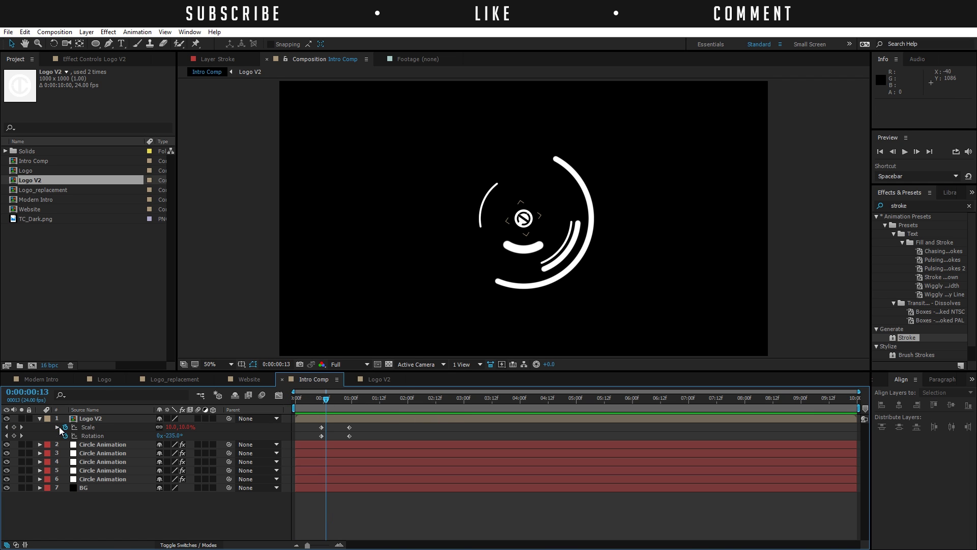
pyautogui.click(67, 437)
pyautogui.keyDown('alt'); pyautogui.click(66, 437); pyautogui.keyUp('alt')
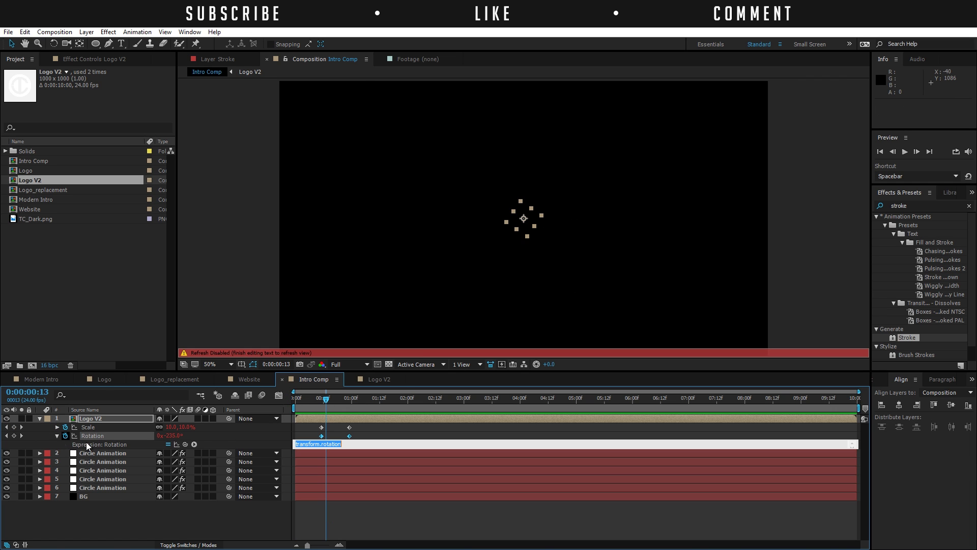
pyautogui.hotkey('ctrl', 'v')
pyautogui.click(325, 506)
pyautogui.press('space')
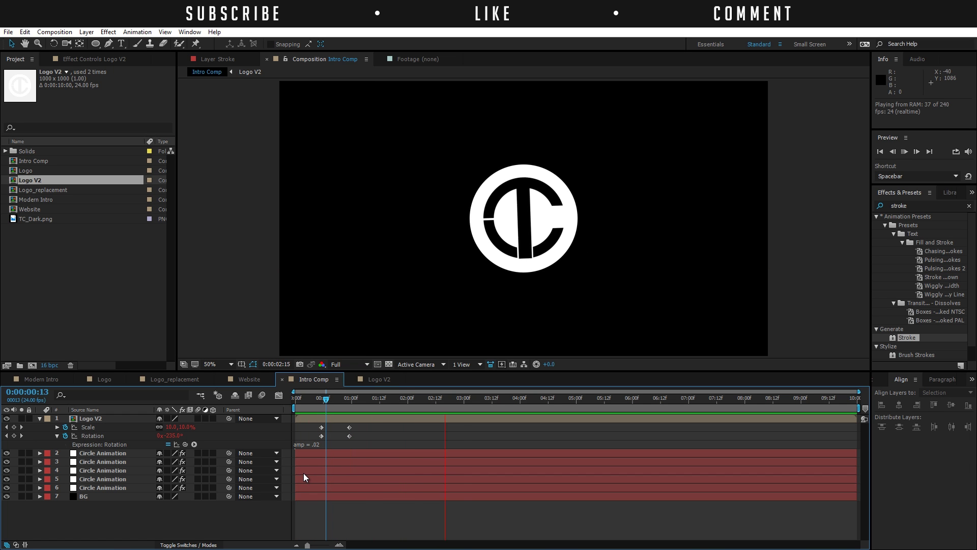
pyautogui.press('space')
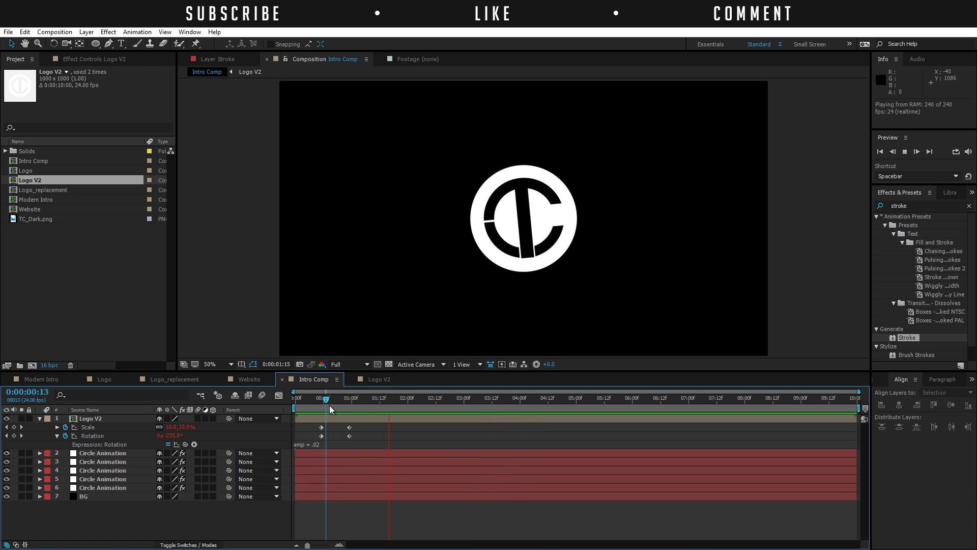
pyautogui.press('space')
# Apply a Gradient Ramp effect to the BG layer.
pyautogui.click(87, 494)
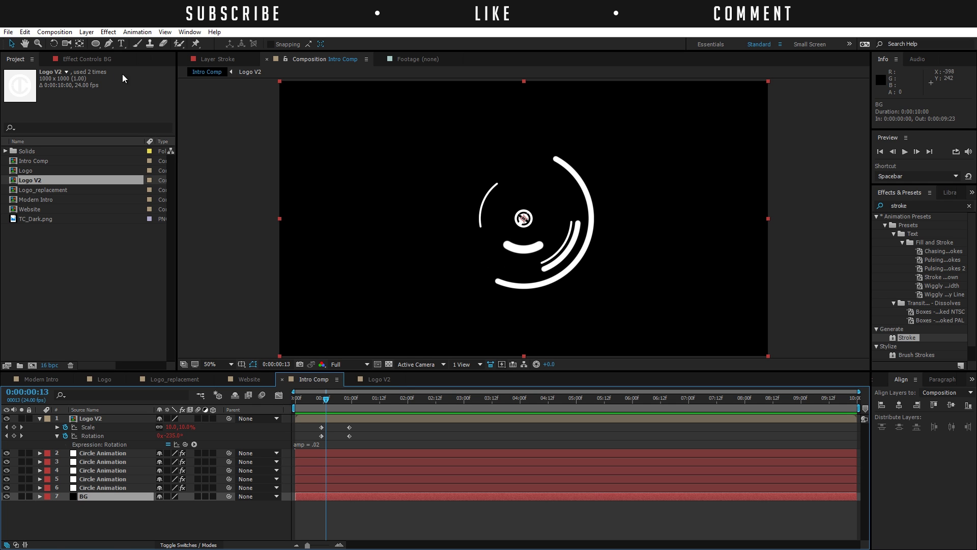
pyautogui.click(109, 32)
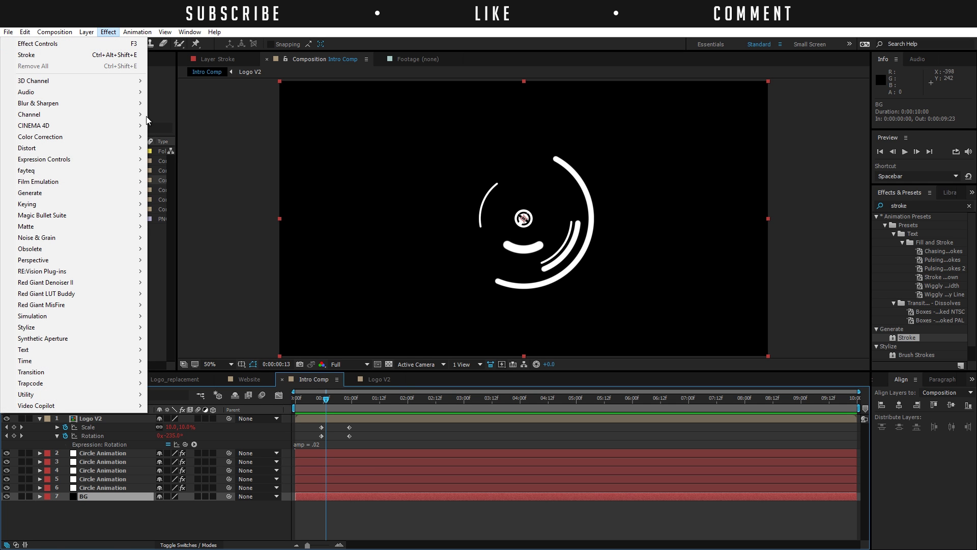
pyautogui.moveTo(51, 197)
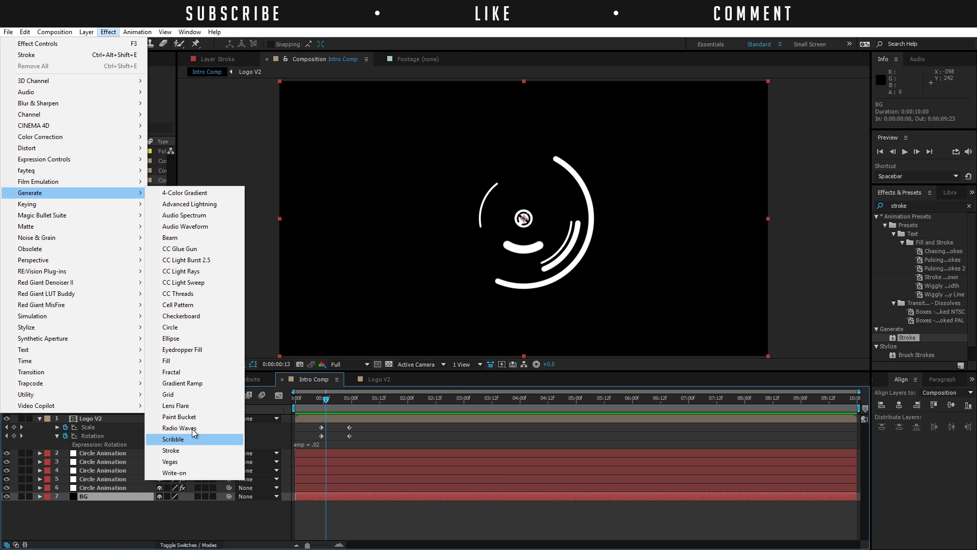
pyautogui.click(191, 383)
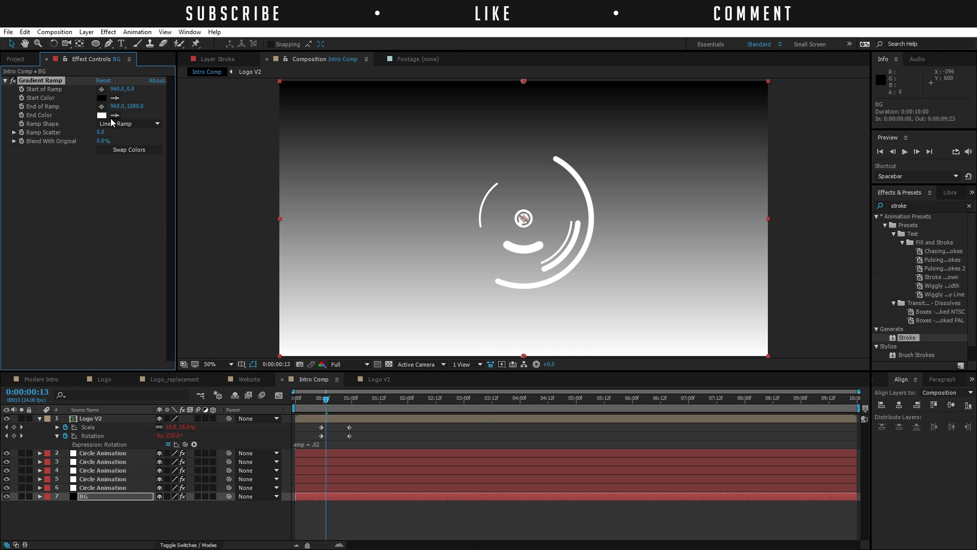
# Make the ramp radial, dark blue to black, and move its end point toward the centre.
pyautogui.click(103, 116)
pyautogui.click(229, 420)
pyautogui.press('Return')
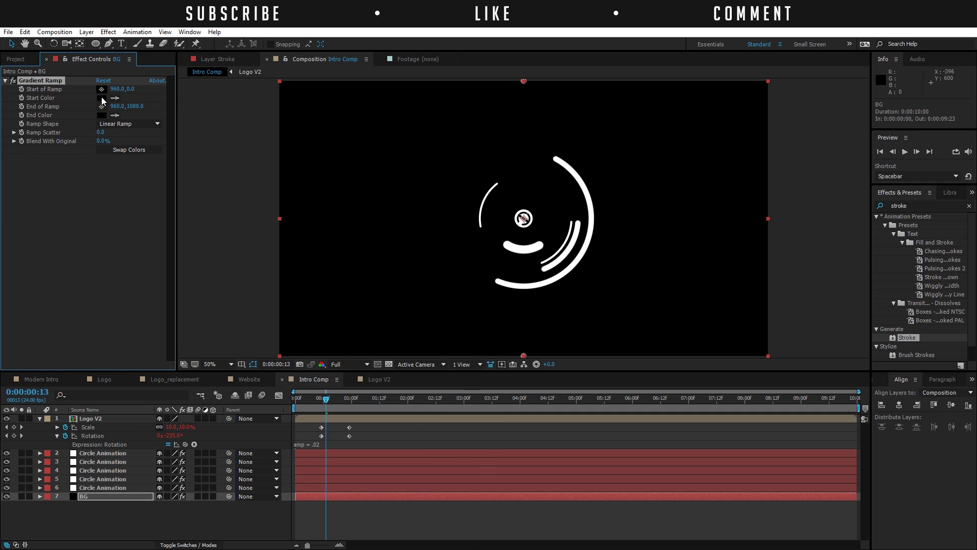
pyautogui.click(102, 99)
pyautogui.click(372, 367)
pyautogui.moveTo(330, 422); pyautogui.dragTo(320, 430)
pyautogui.press('Return')
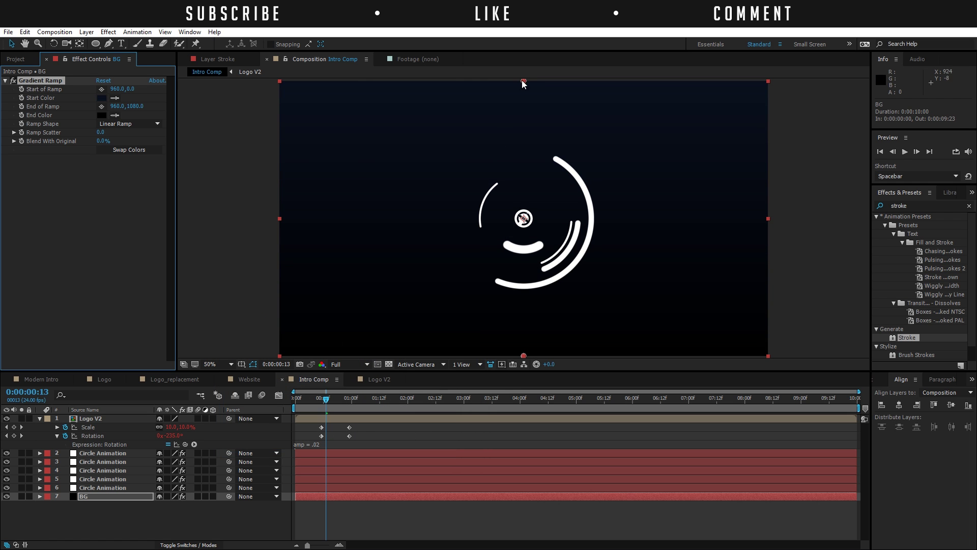
pyautogui.click(148, 127)
pyautogui.click(130, 145)
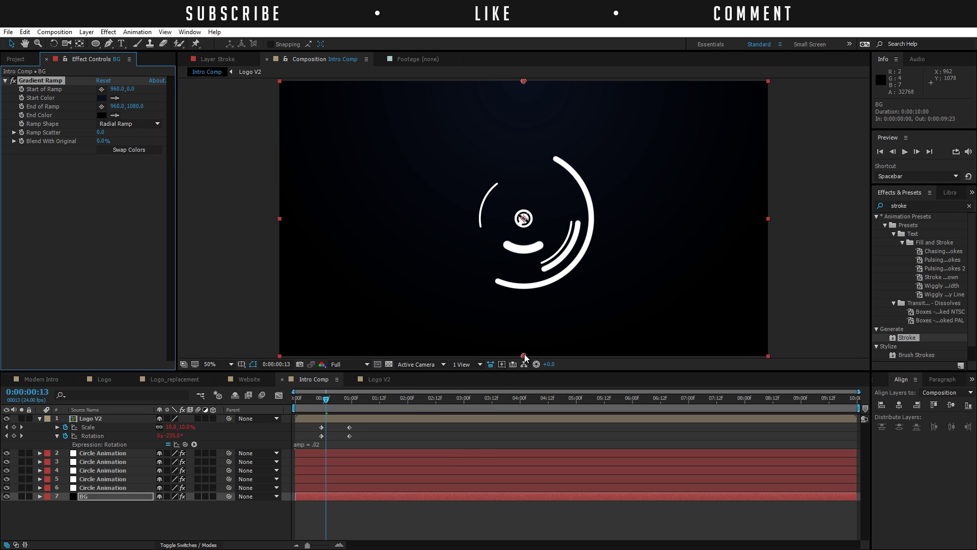
pyautogui.moveTo(524, 355); pyautogui.dragTo(778, 363)
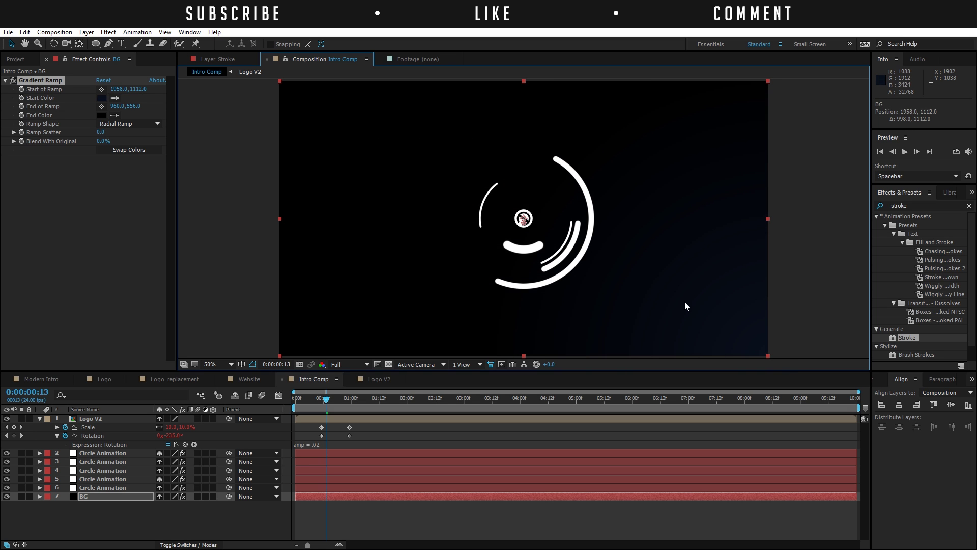
# Change the gradient's end colour to a dark teal shade.
pyautogui.click(101, 98)
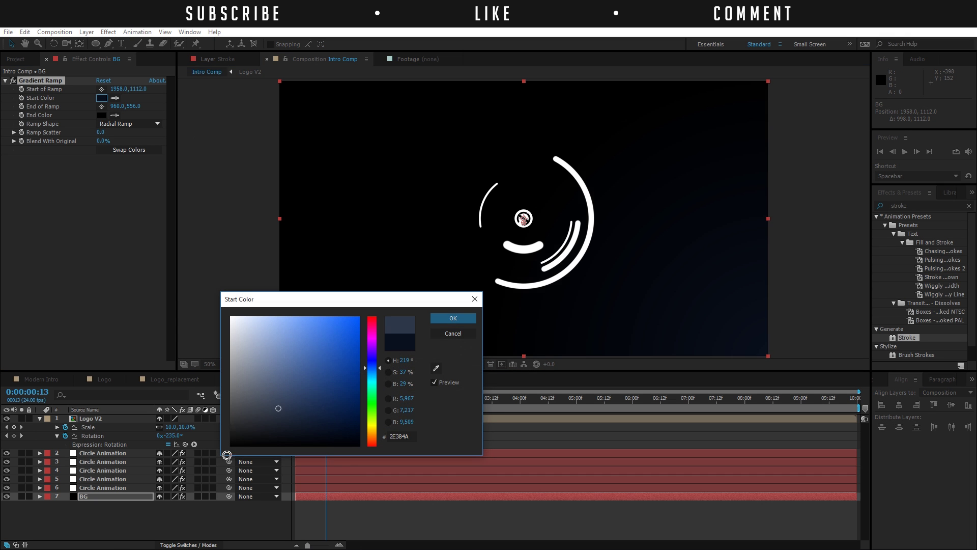
pyautogui.press('Escape')
pyautogui.click(102, 115)
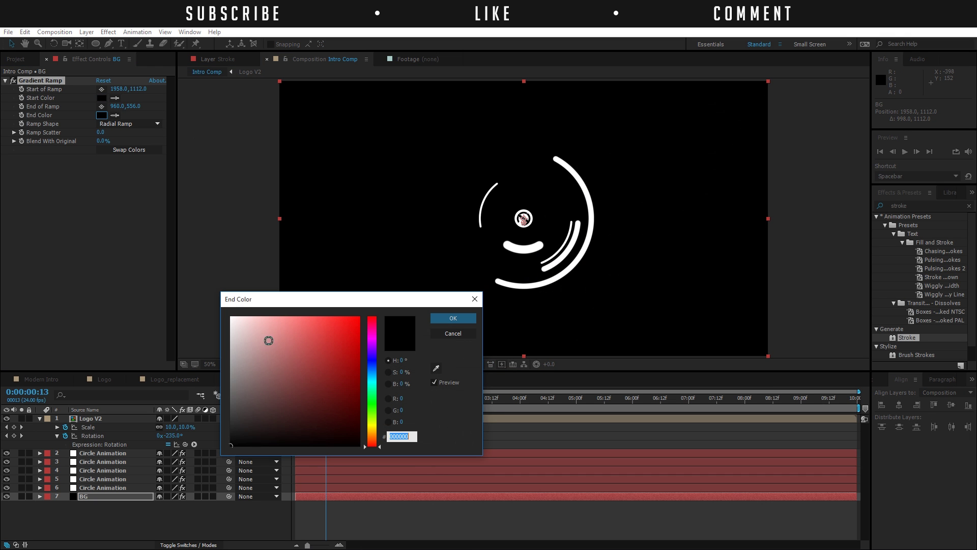
pyautogui.moveTo(318, 415); pyautogui.dragTo(334, 432)
pyautogui.moveTo(374, 384); pyautogui.dragTo(373, 376)
pyautogui.click(453, 317)
# Place the ramp start at the comp centre (962, 536) and the end beyond the lower-left corner (-72, 1086).
pyautogui.press(',')
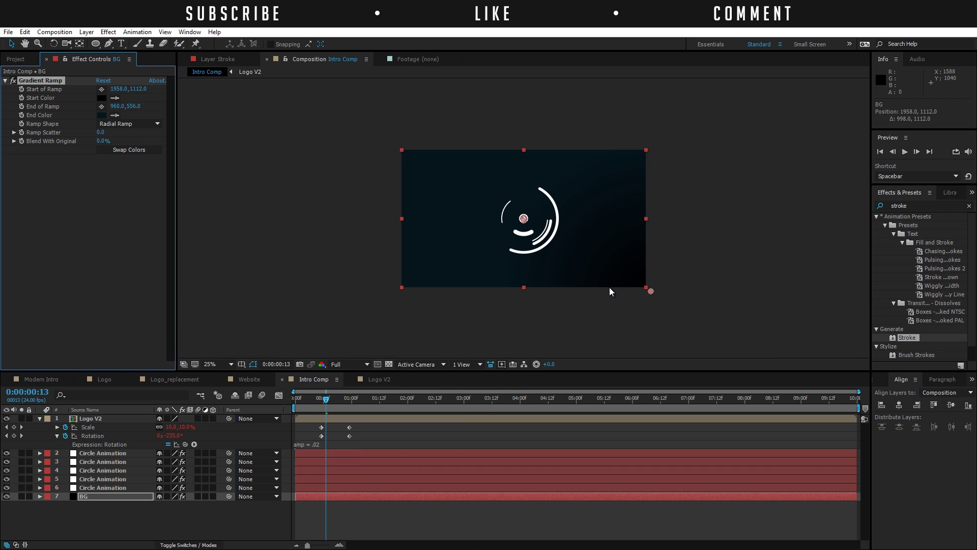
pyautogui.moveTo(652, 294); pyautogui.dragTo(579, 254)
pyautogui.moveTo(524, 223); pyautogui.dragTo(402, 287)
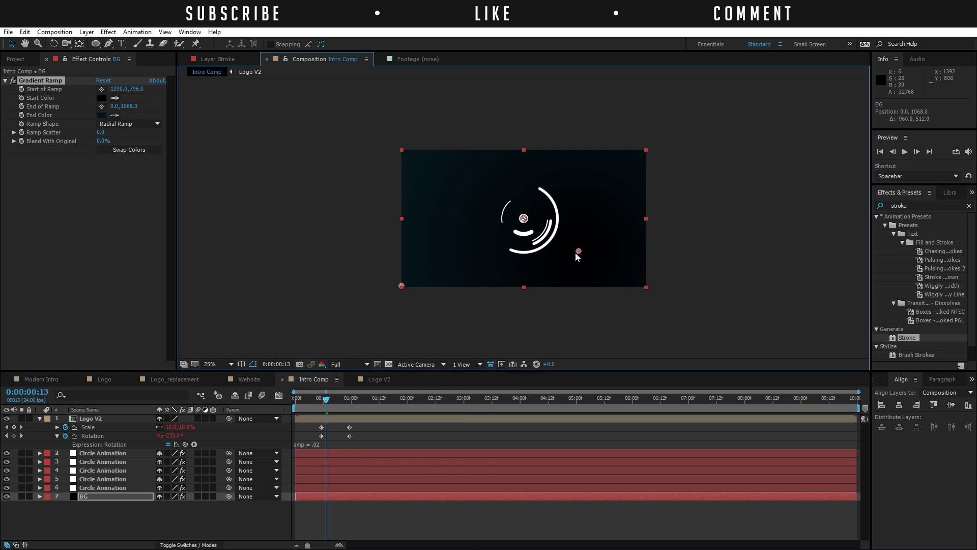
pyautogui.moveTo(576, 252); pyautogui.dragTo(524, 218)
pyautogui.press('.')
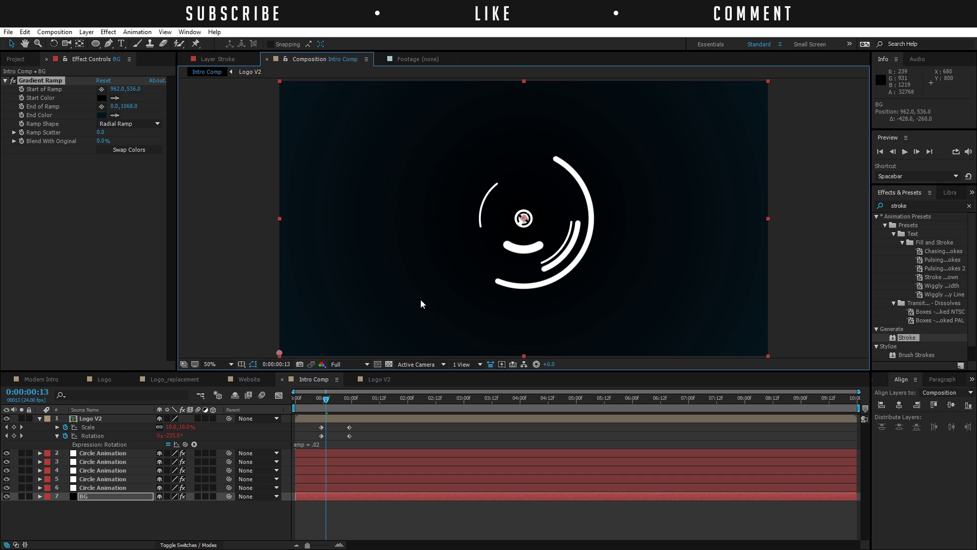
pyautogui.moveTo(281, 353); pyautogui.dragTo(262, 357)
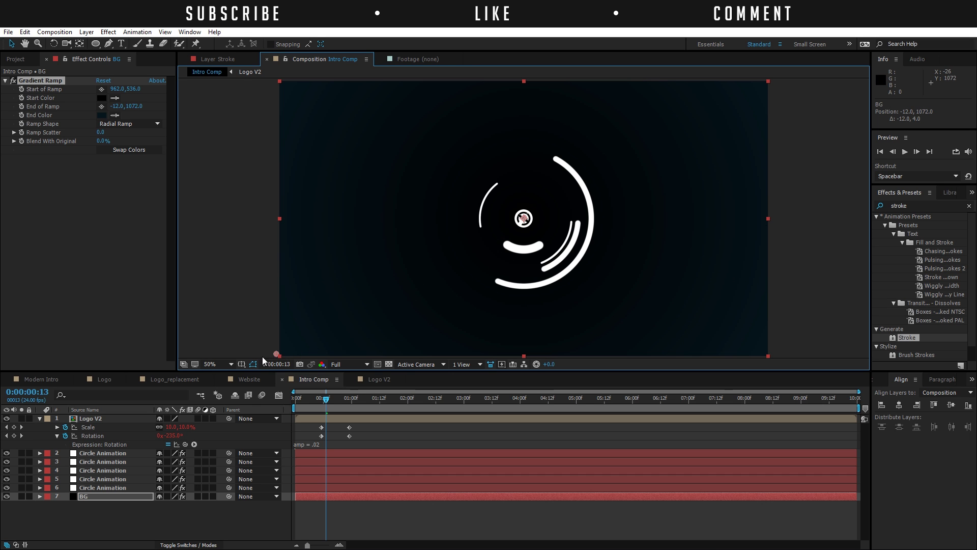
# Darken the end colour to a blue-black around hex 050B10.
pyautogui.click(101, 117)
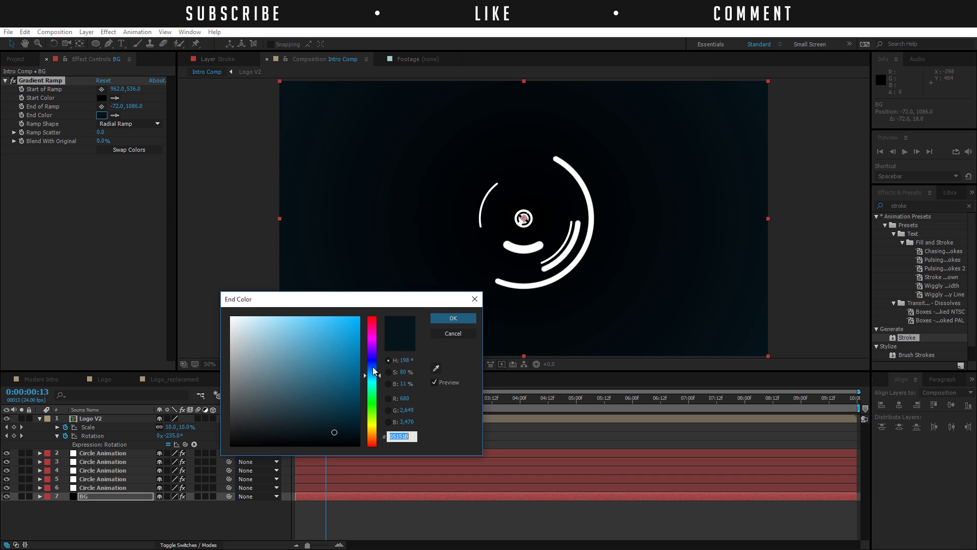
pyautogui.moveTo(372, 366); pyautogui.dragTo(373, 373)
pyautogui.moveTo(328, 431); pyautogui.dragTo(324, 438)
pyautogui.click(453, 318)
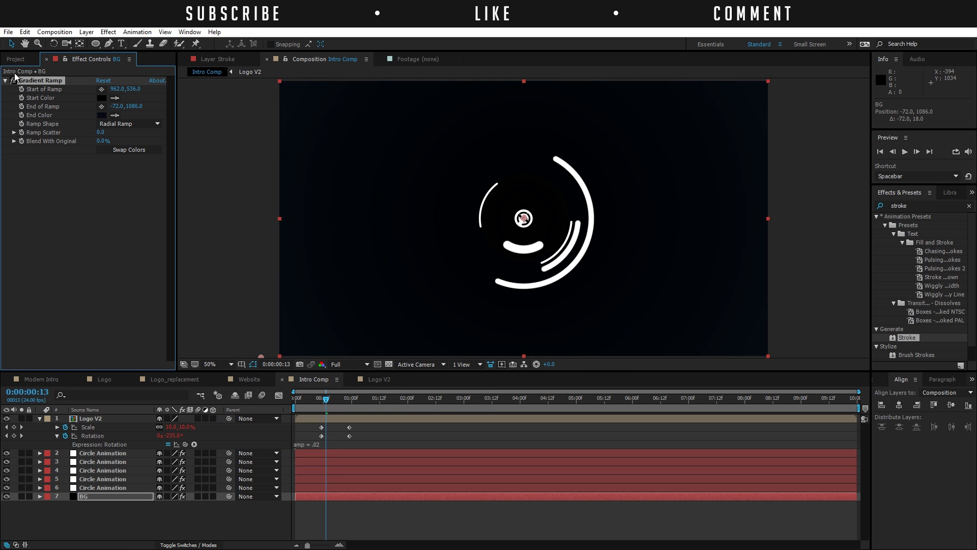
pyautogui.click(17, 60)
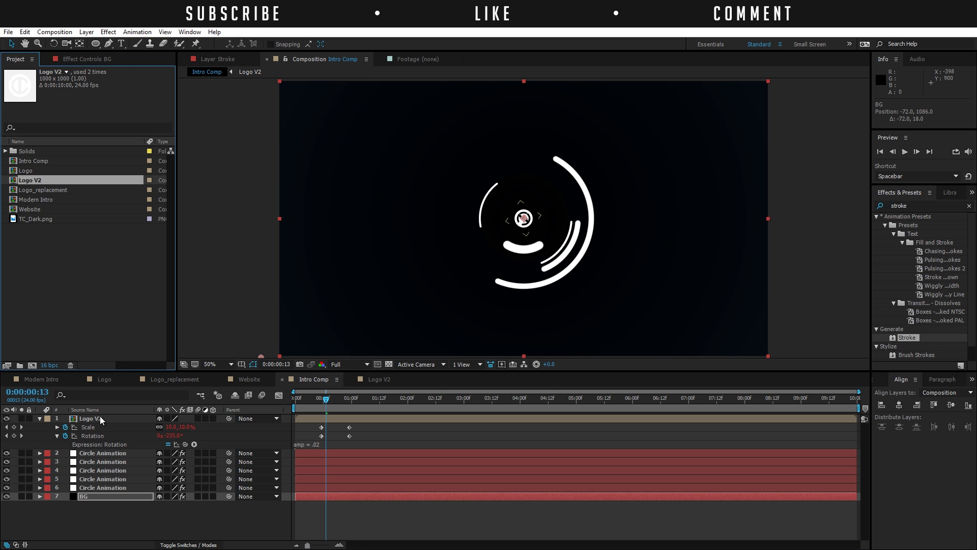
# Raise the BG gradient's Ramp Scatter to 23 and add a Noise effect at 1%.
pyautogui.click(96, 63)
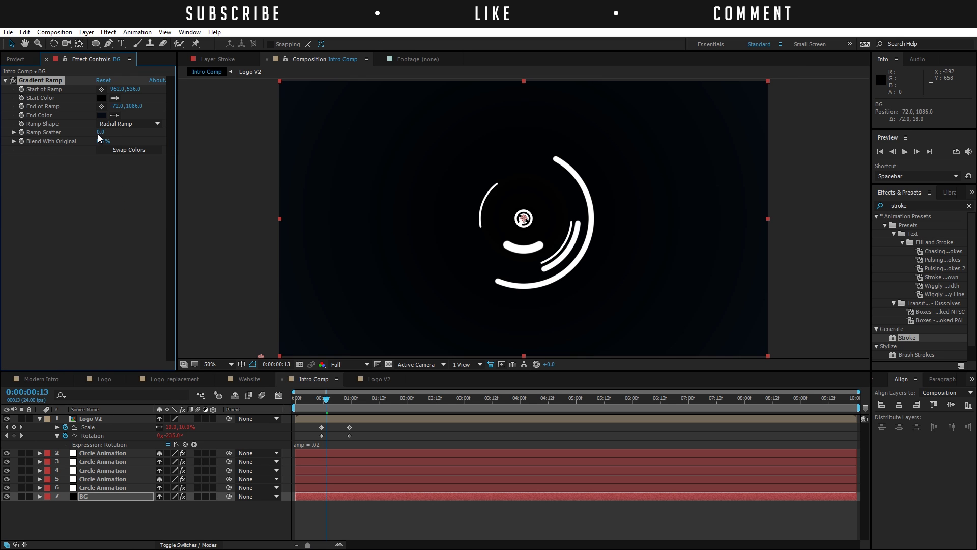
pyautogui.moveTo(99, 132); pyautogui.dragTo(218, 128)
pyautogui.click(109, 33)
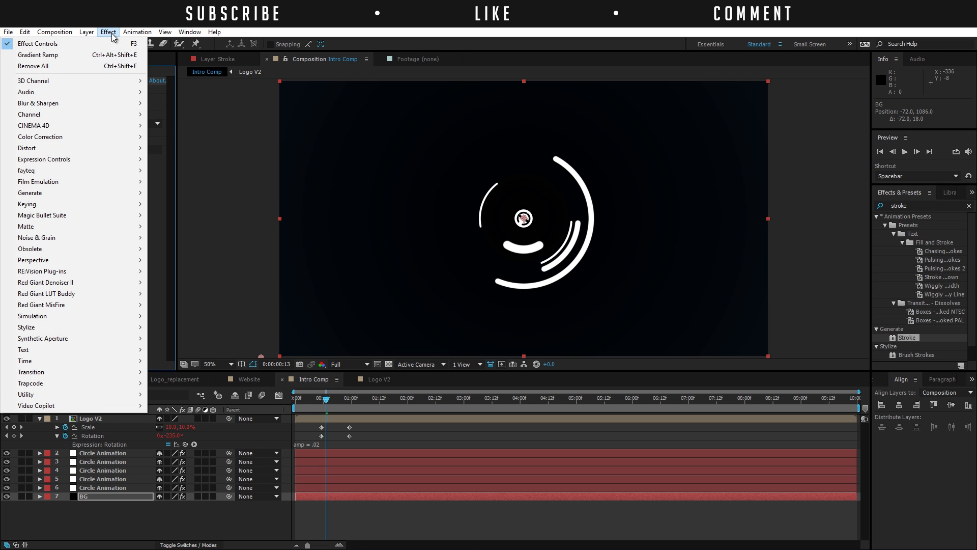
pyautogui.moveTo(48, 237)
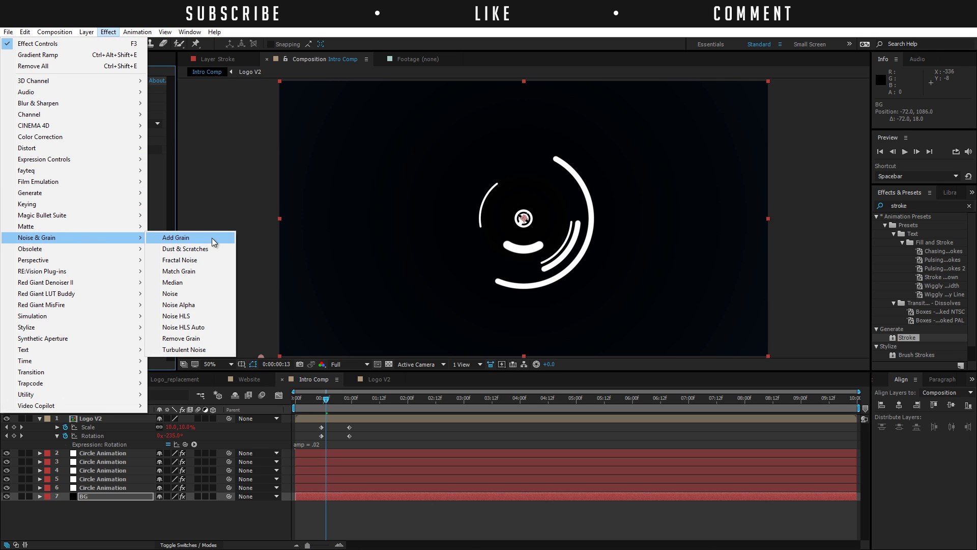
pyautogui.click(179, 294)
pyautogui.moveTo(101, 168); pyautogui.dragTo(102, 171)
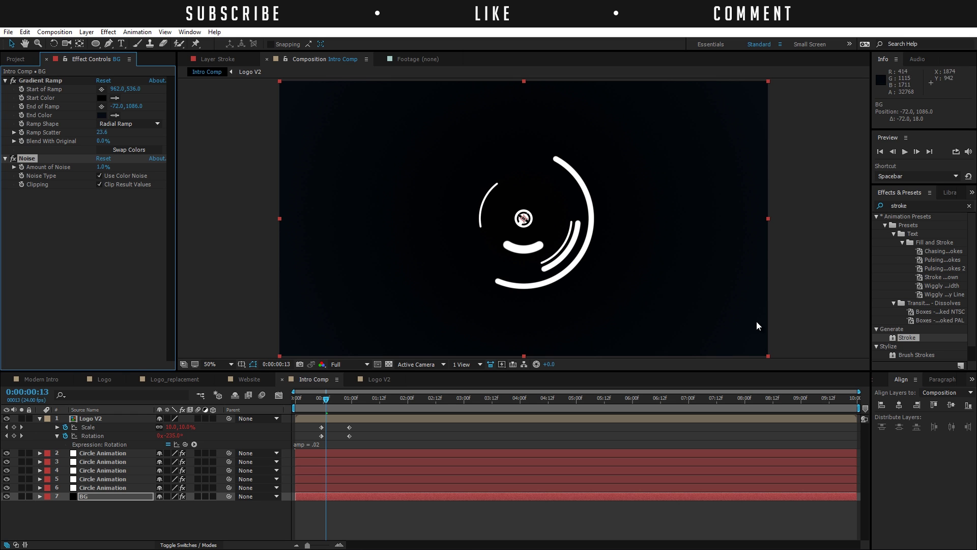
# Switch the project colour depth to 16 bits per channel.
pyautogui.click(23, 58)
pyautogui.keyDown('alt'); pyautogui.click(53, 365); pyautogui.keyUp('alt')
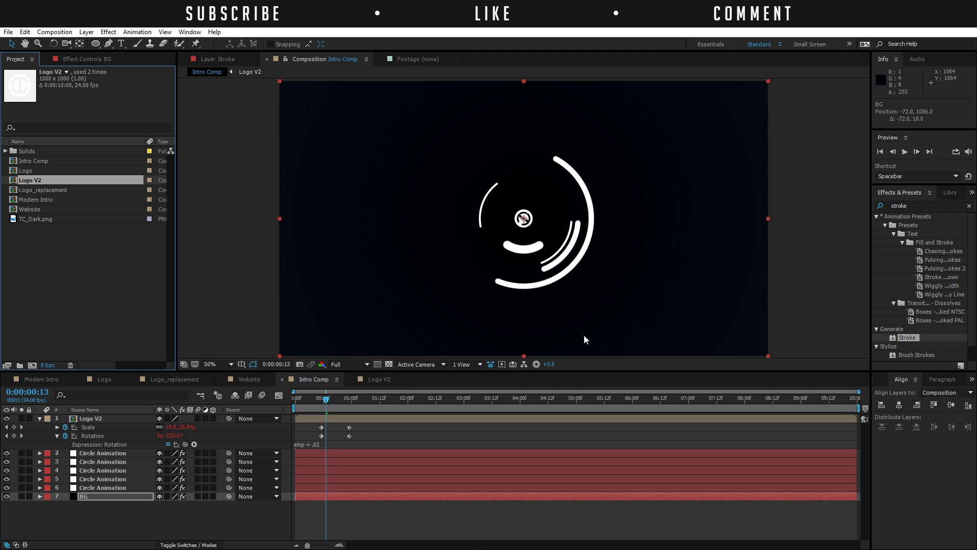
pyautogui.keyDown('alt'); pyautogui.click(45, 365); pyautogui.keyUp('alt')
pyautogui.press('F3')
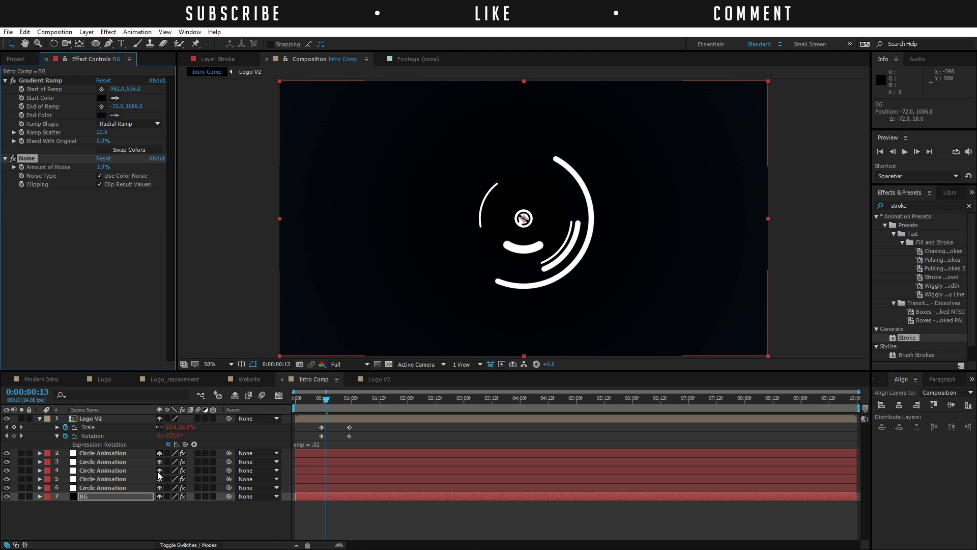
# Create a new solid layer named Particles through New > Solid.
pyautogui.rightClick(158, 508)
pyautogui.moveTo(230, 411)
pyautogui.click(118, 438)
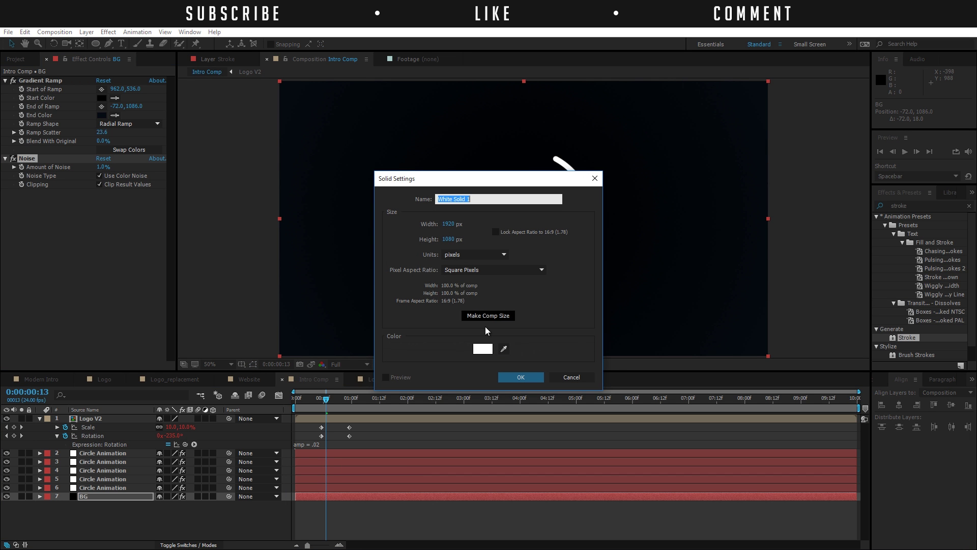
pyautogui.write('B')
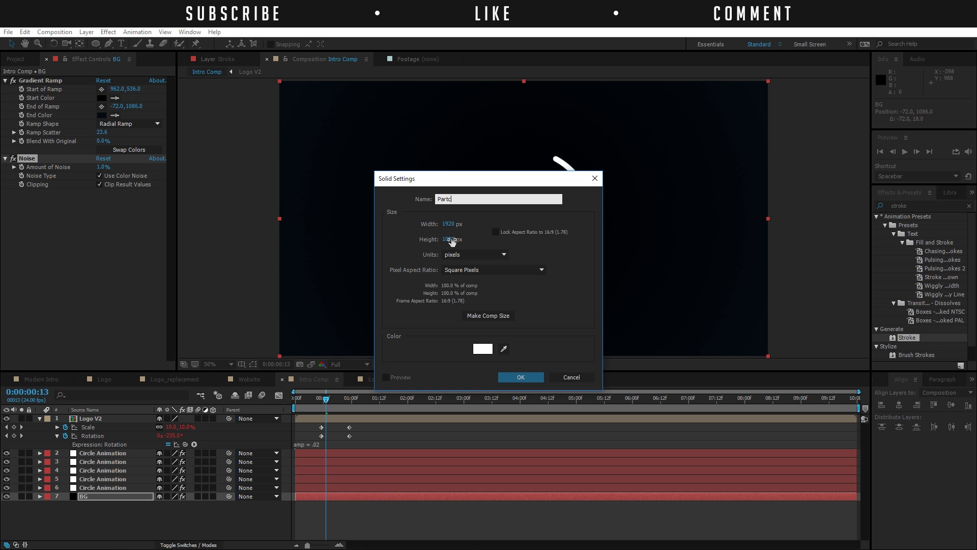
pyautogui.write('s')
pyautogui.press('Return')
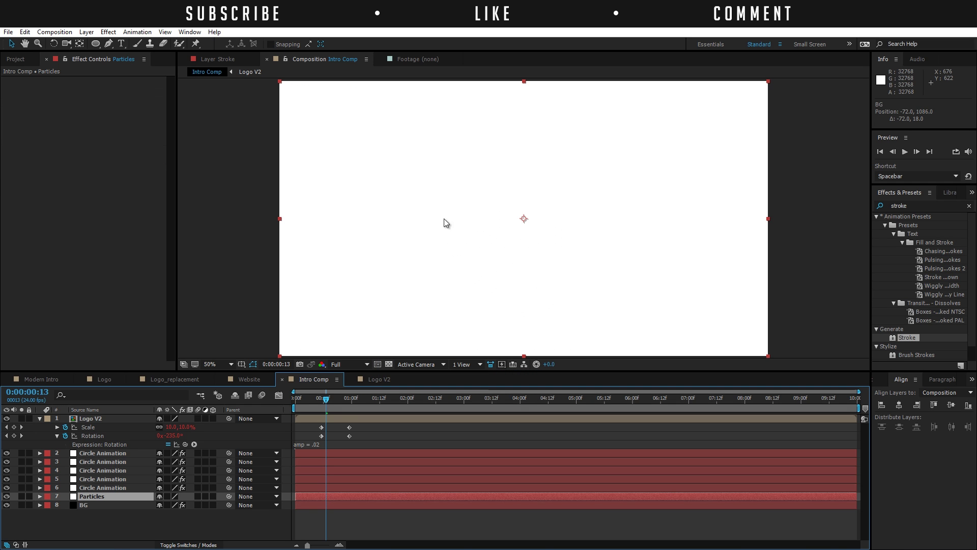
# Search effects for 'ball', undo the misplaced CC Ball Action, and select the Particles layer.
pyautogui.click(916, 205)
pyautogui.click(917, 204)
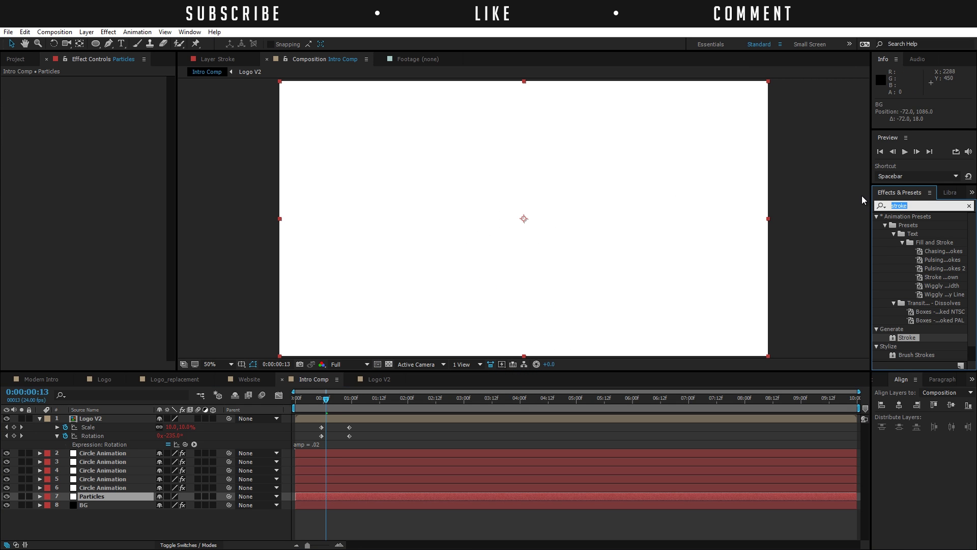
pyautogui.write('ball')
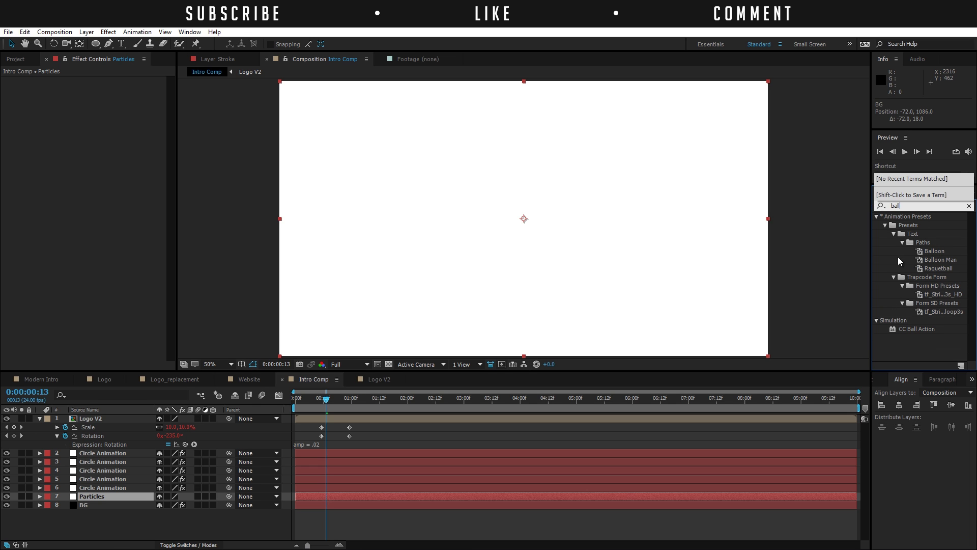
pyautogui.moveTo(917, 328); pyautogui.dragTo(429, 218)
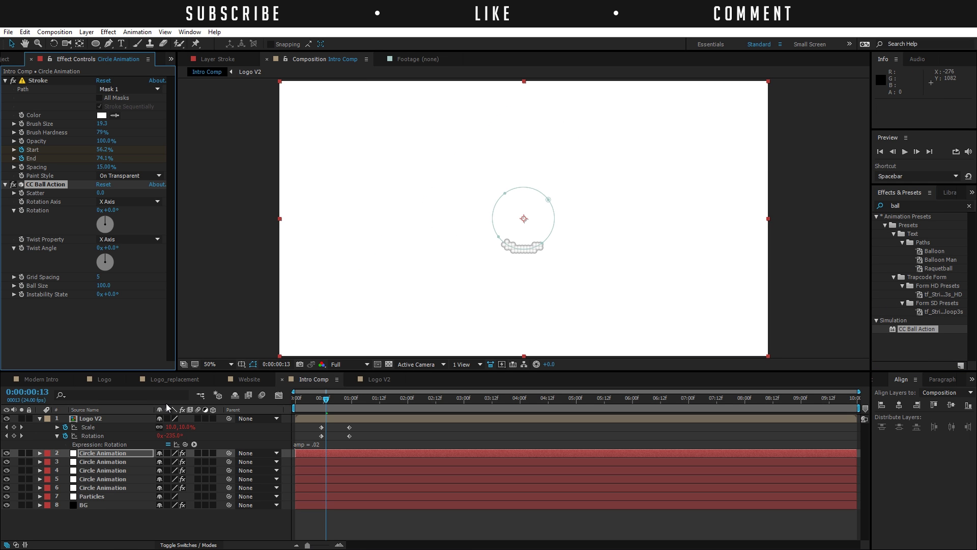
pyautogui.hotkey('ctrl', 'z')
pyautogui.click(94, 496)
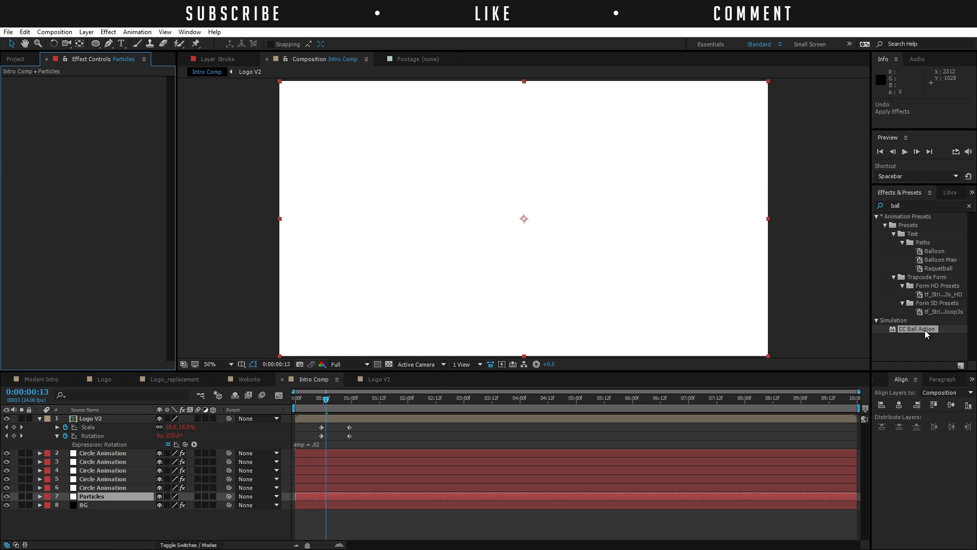
# Apply CC Ball Action to the Particles layer and advance the playhead to show the full logo.
pyautogui.moveTo(925, 328); pyautogui.dragTo(573, 498)
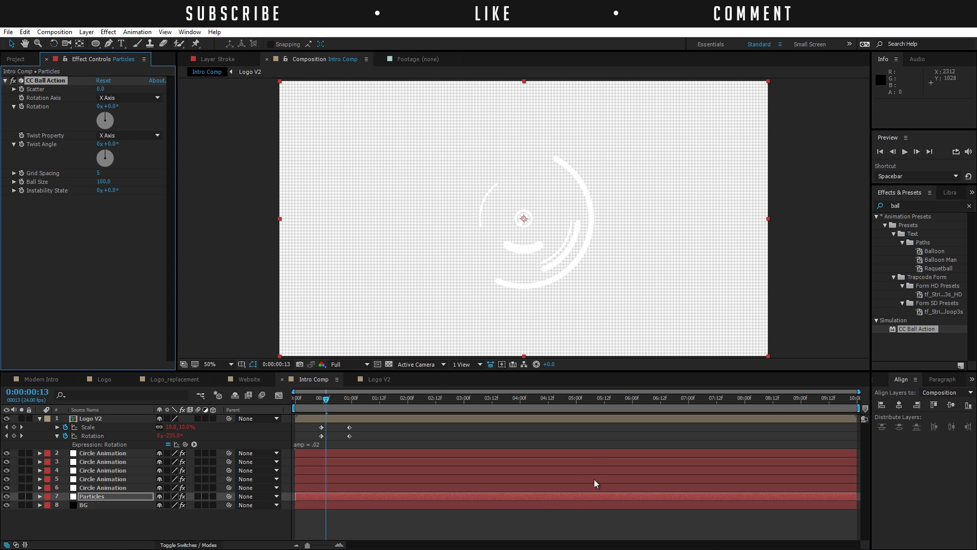
pyautogui.click(539, 529)
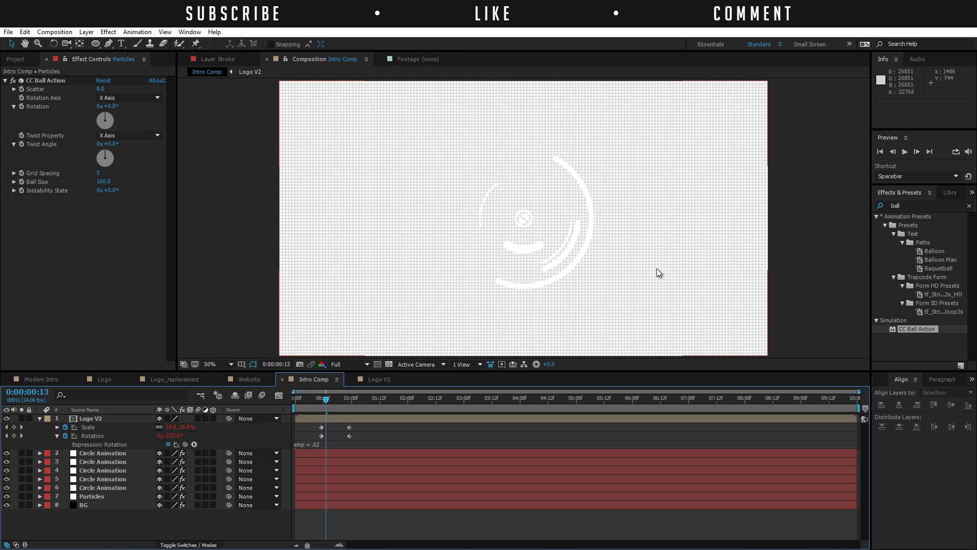
pyautogui.click(331, 432)
pyautogui.moveTo(325, 406); pyautogui.dragTo(358, 410)
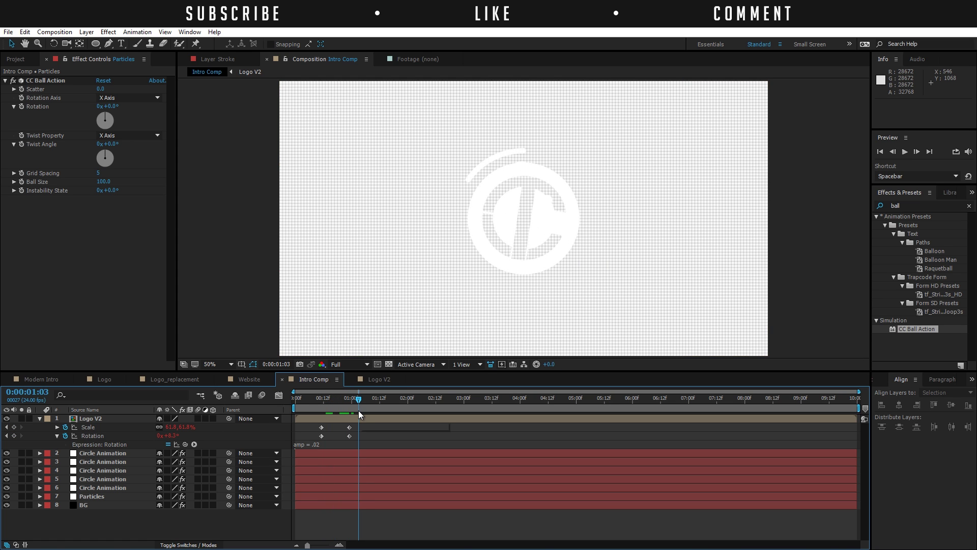
pyautogui.click(312, 191)
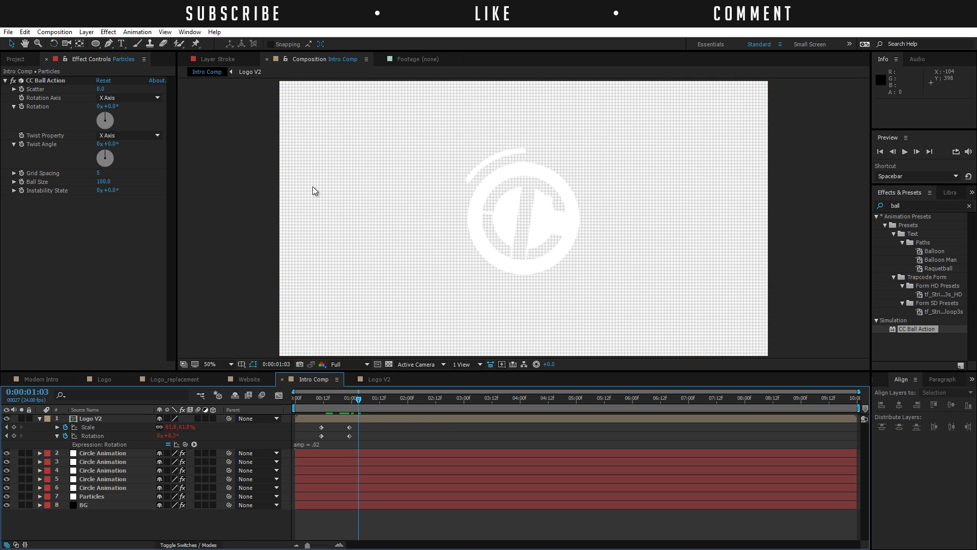
# Set CC Ball Action's Grid Spacing to 2 and zoom in to inspect the particle grid.
pyautogui.click(99, 172)
pyautogui.write('2')
pyautogui.press('Return')
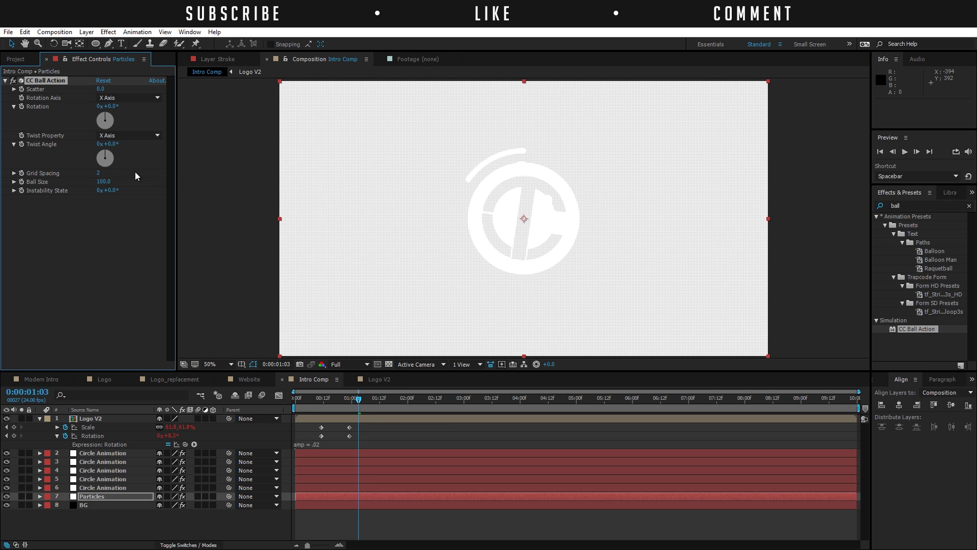
pyautogui.press('.')
pyautogui.press('.')
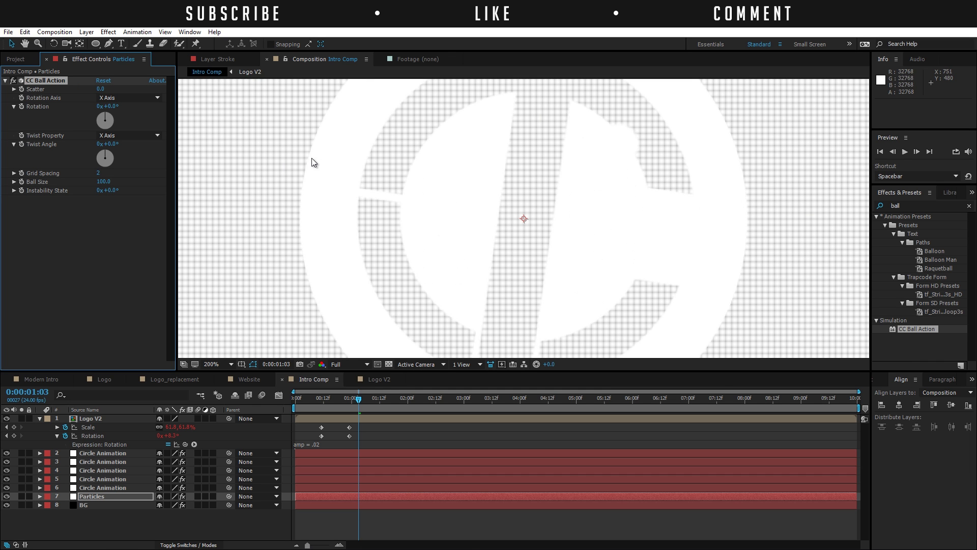
pyautogui.press(',')
pyautogui.press(',')
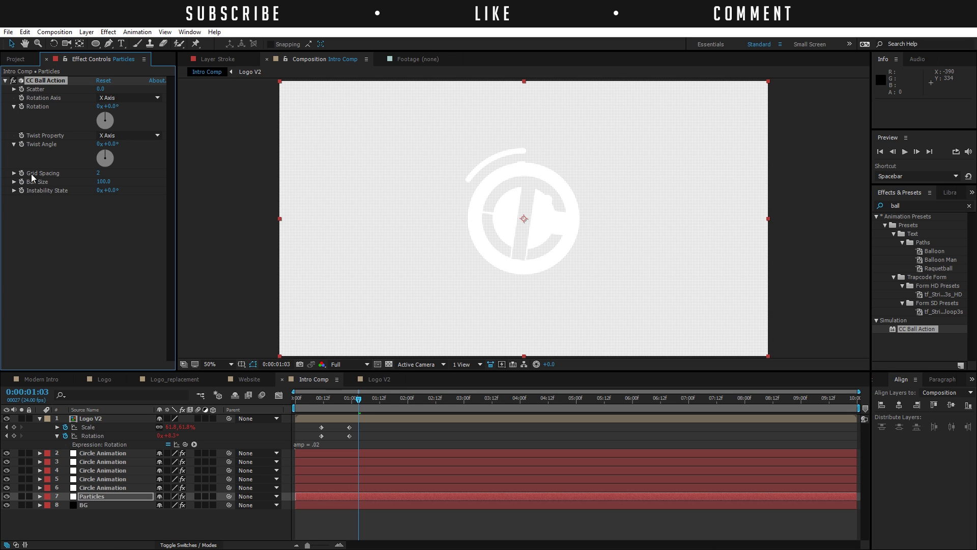
# Set Scatter to 1024, Grid Spacing to 1 and Ball Size to 19 for tiny star dots.
pyautogui.moveTo(116, 91); pyautogui.dragTo(654, 133)
pyautogui.click(99, 173)
pyautogui.write('24')
pyautogui.press('Return')
pyautogui.moveTo(99, 171); pyautogui.dragTo(96, 173)
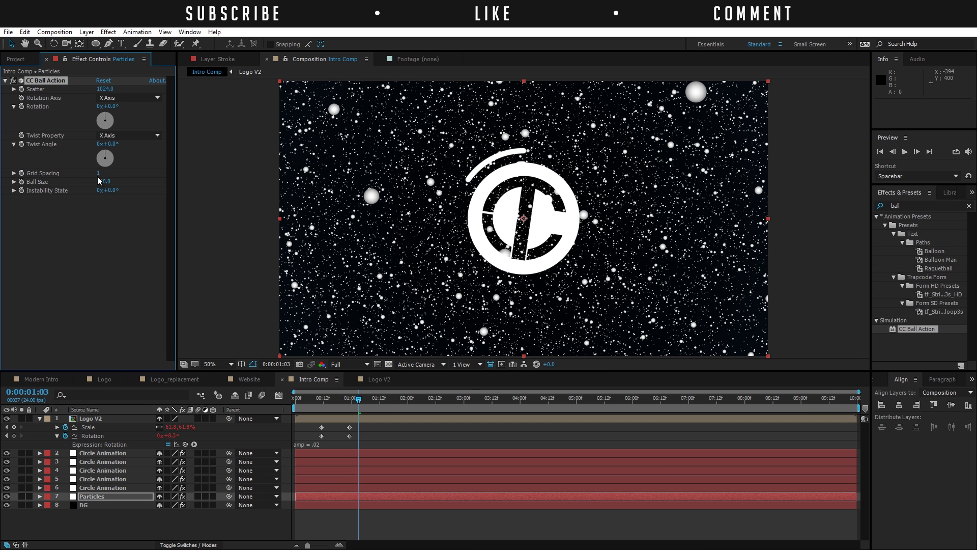
pyautogui.moveTo(101, 183); pyautogui.dragTo(73, 187)
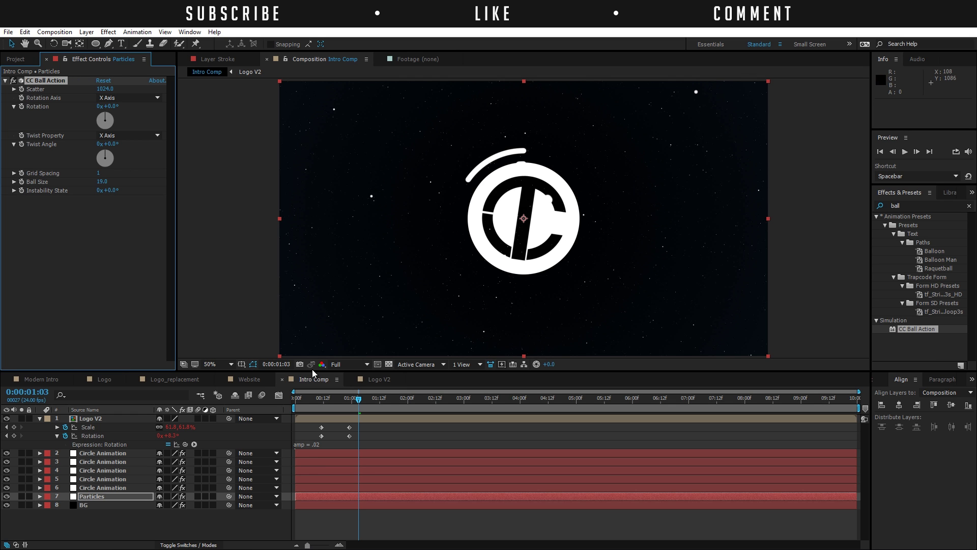
# Add a time*1 expression to Instability State and preview the animation from the start.
pyautogui.click(293, 398)
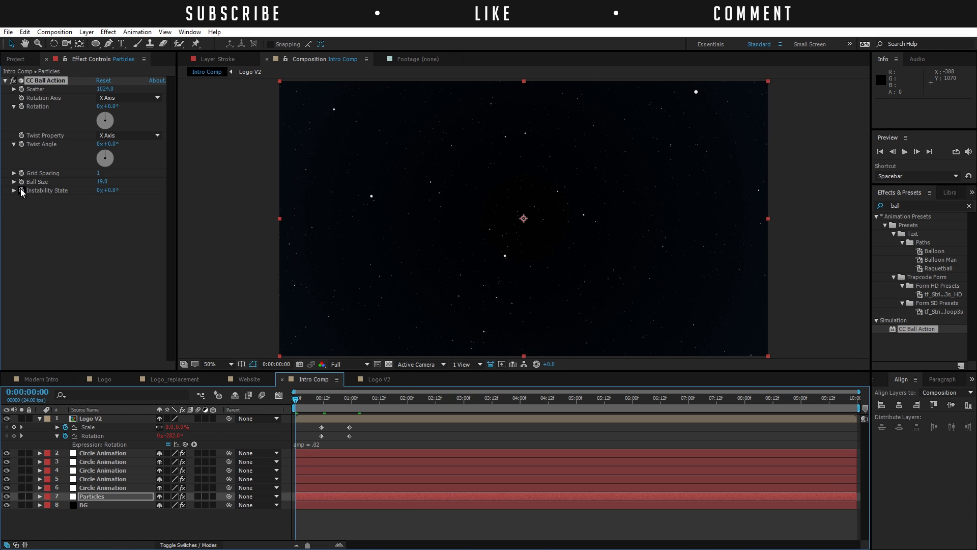
pyautogui.keyDown('alt'); pyautogui.click(20, 188); pyautogui.keyUp('alt')
pyautogui.write('time*1')
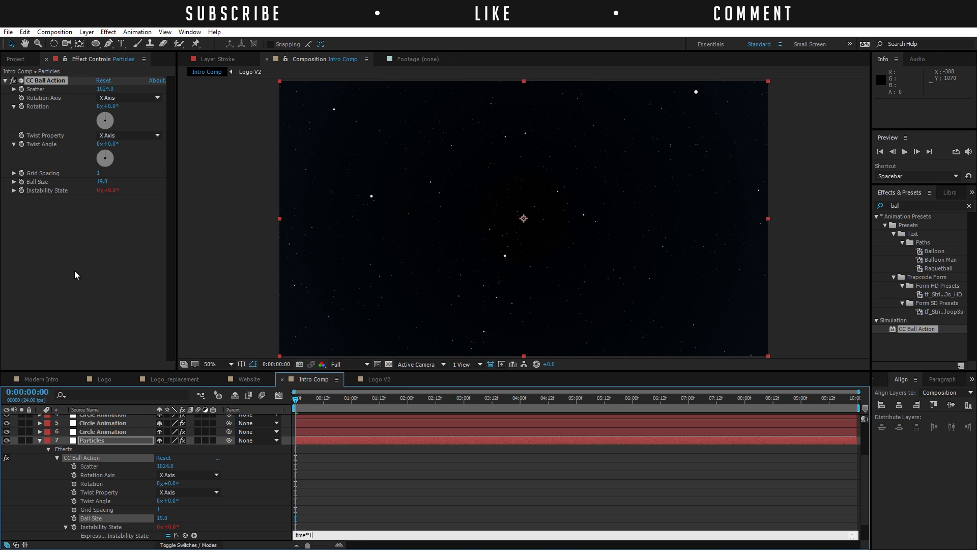
pyautogui.click(75, 270)
pyautogui.click(373, 499)
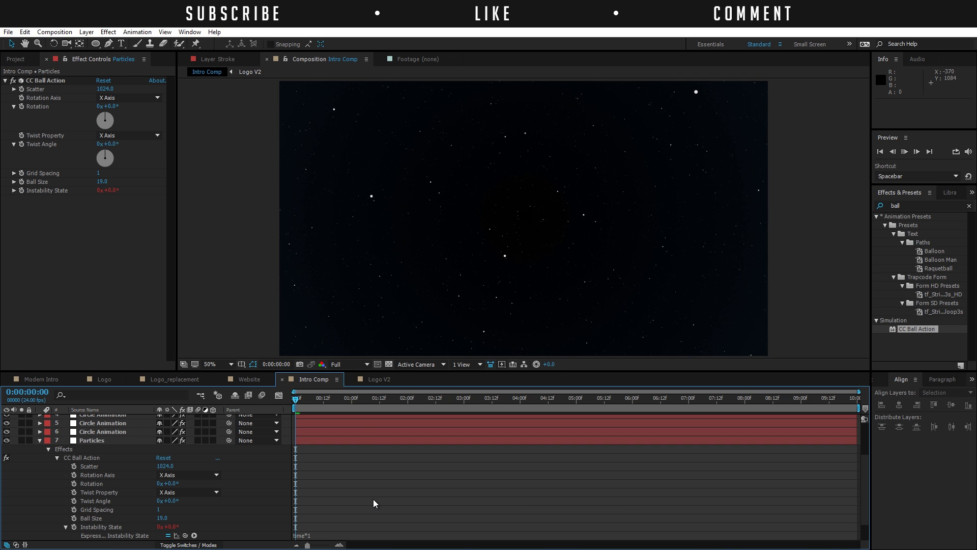
pyautogui.press('space')
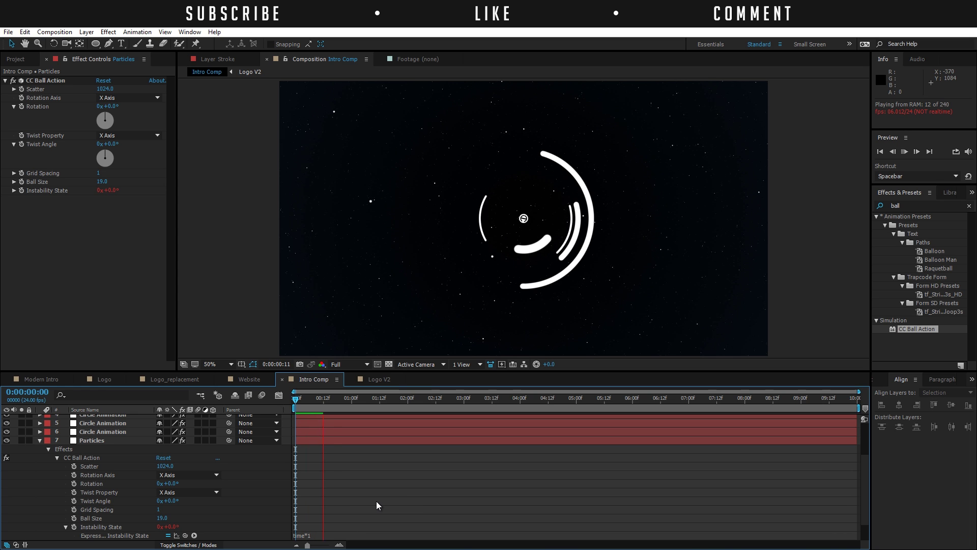
pyautogui.click(316, 398)
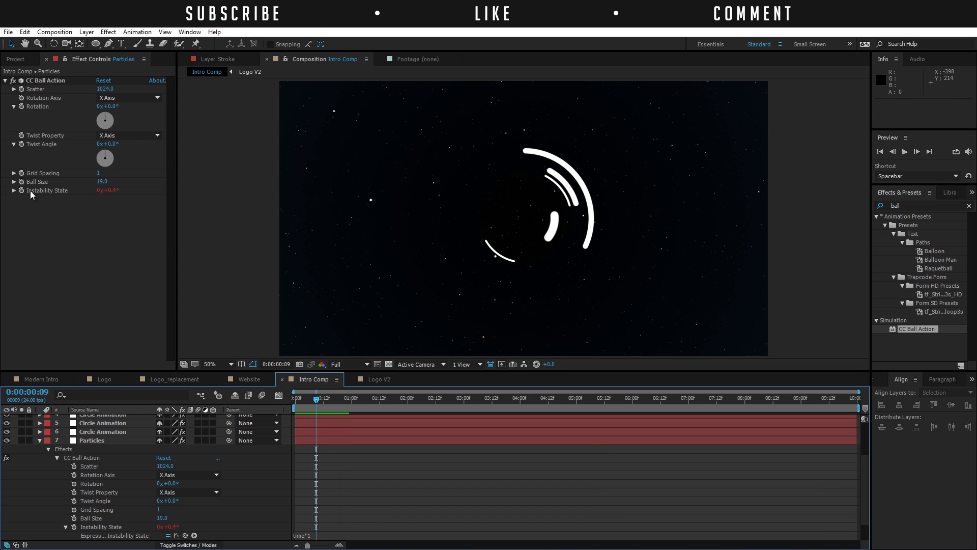
# Recommit the time*1 expression, preview the drifting starfield, and collapse the Particles layer's effects.
pyautogui.click(305, 535)
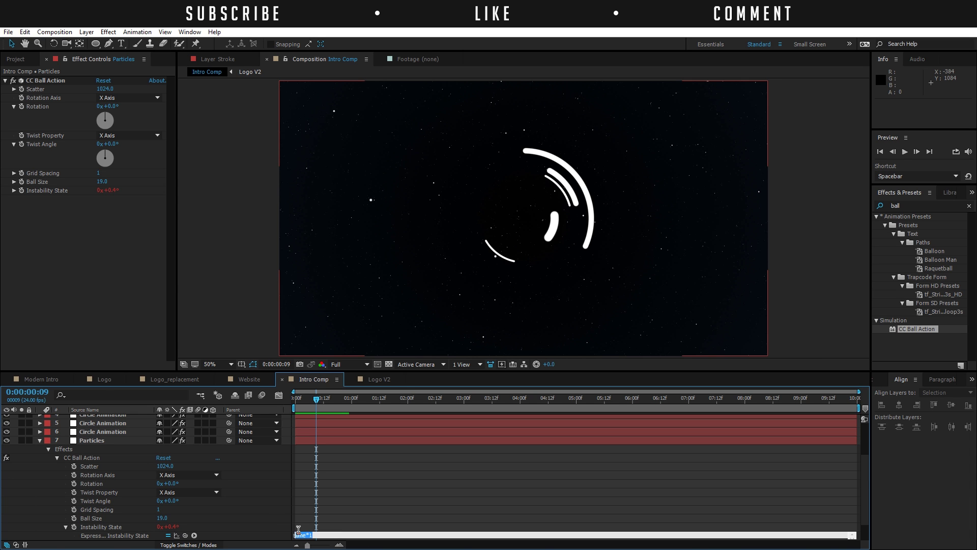
pyautogui.click(407, 487)
pyautogui.press('space')
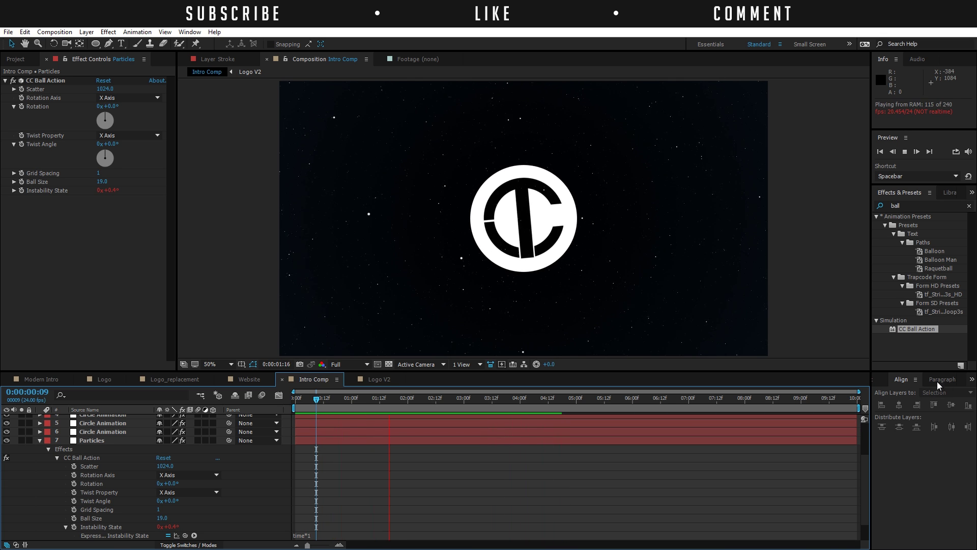
pyautogui.press('space')
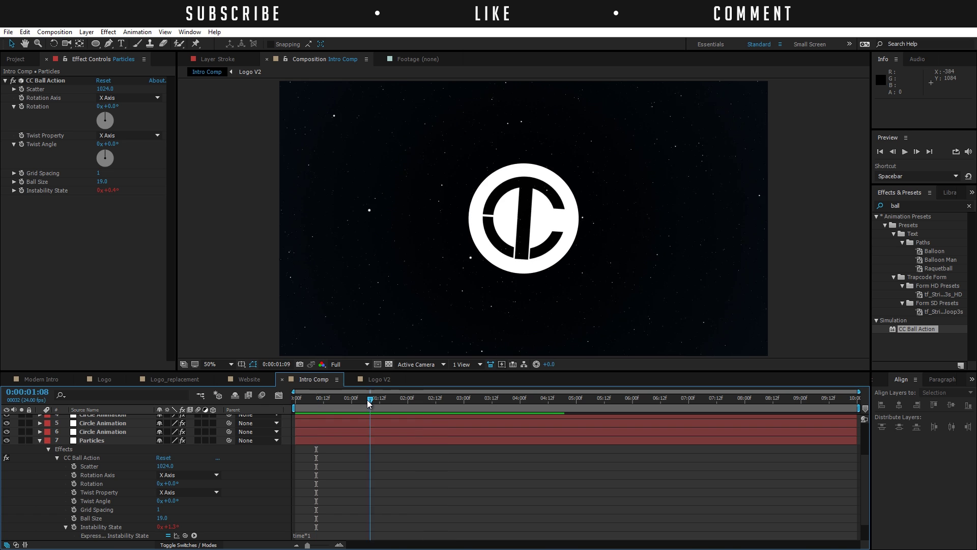
pyautogui.click(39, 441)
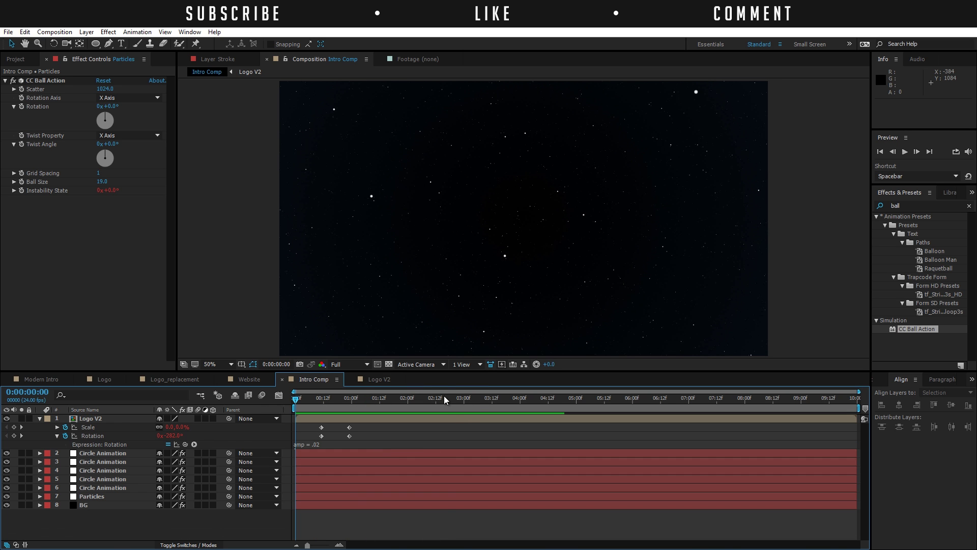
# At 4:00, make Logo V2 a 3D layer and set an Orientation keyframe.
pyautogui.moveTo(450, 398); pyautogui.dragTo(519, 420)
pyautogui.click(520, 420)
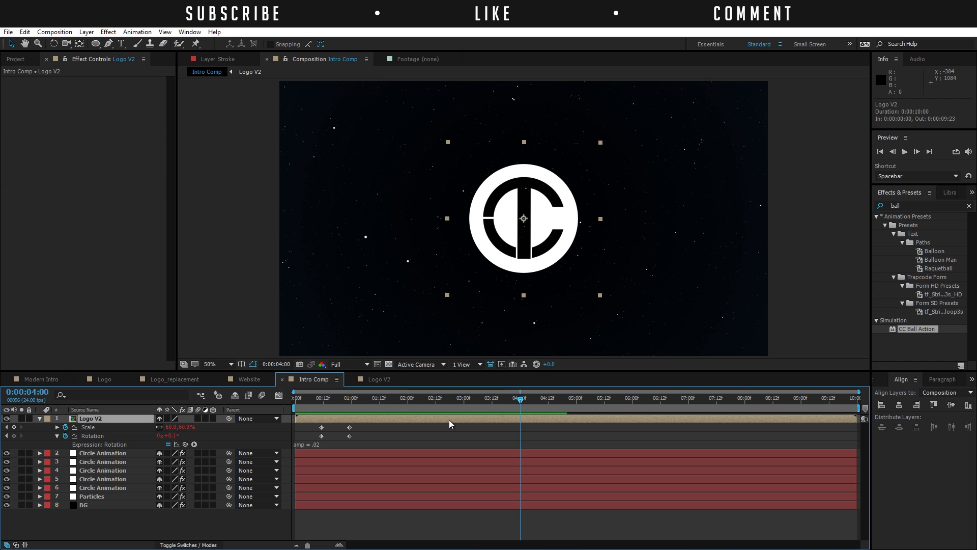
pyautogui.click(213, 418)
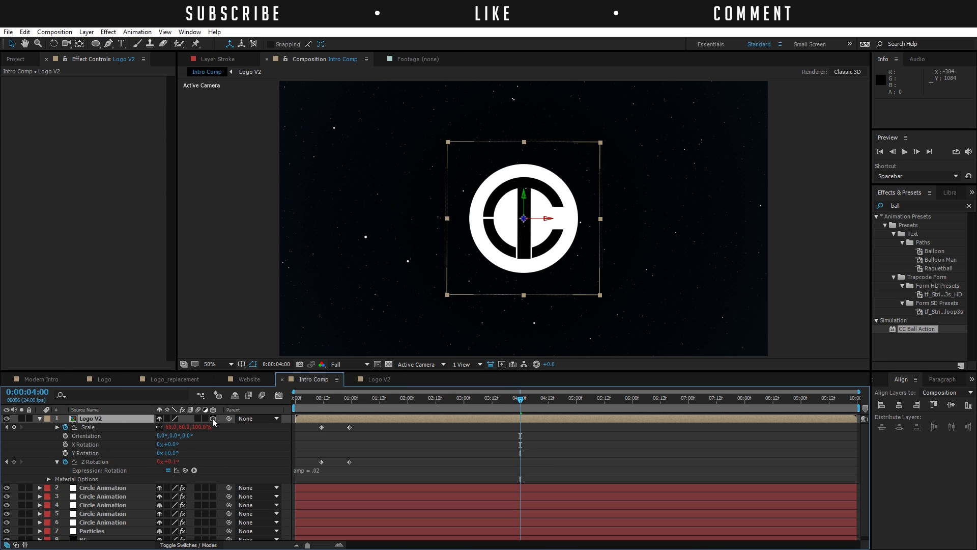
pyautogui.click(65, 436)
# At 4:12, rotate the logo edge-on to 270° and scrub to check the flip.
pyautogui.moveTo(526, 404); pyautogui.dragTo(548, 405)
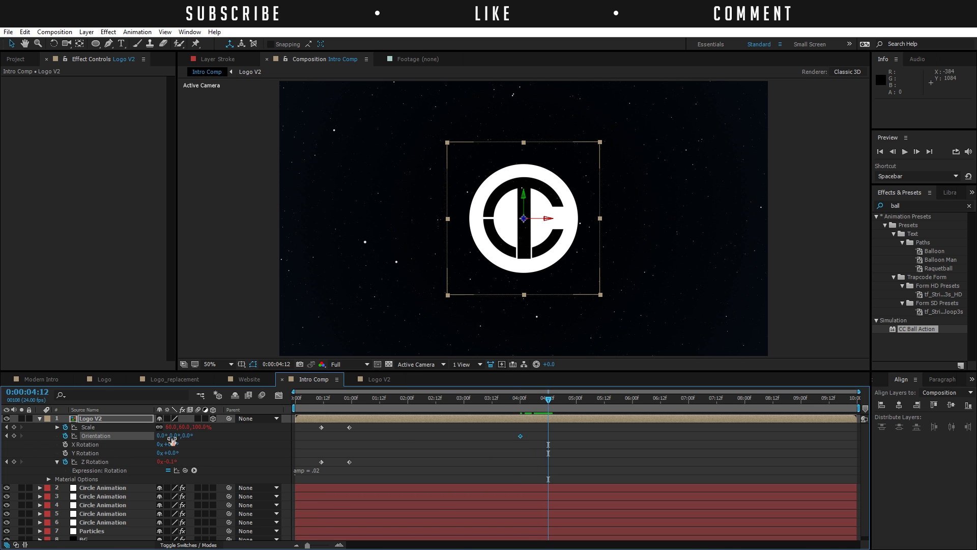
pyautogui.click(54, 43)
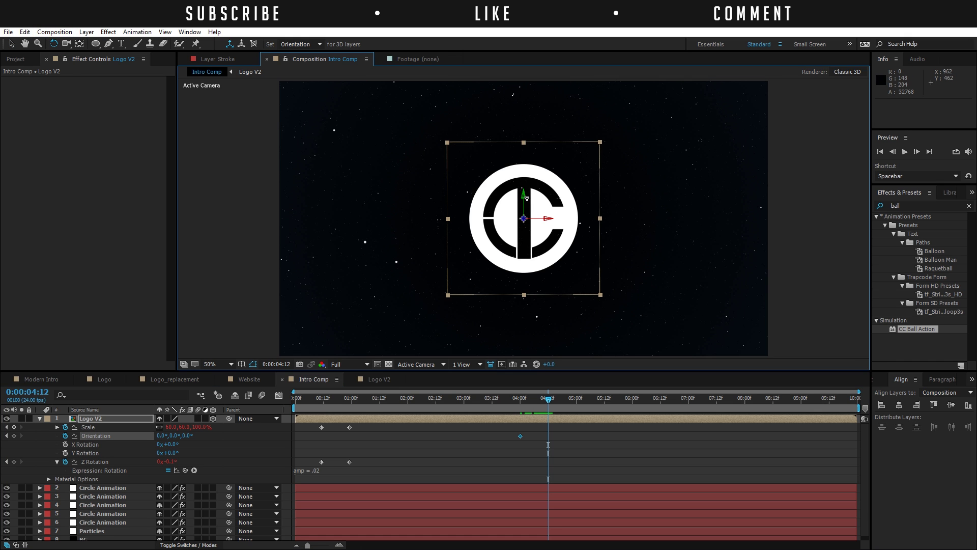
pyautogui.moveTo(525, 198); pyautogui.dragTo(551, 222)
pyautogui.click(572, 440)
pyautogui.press('v')
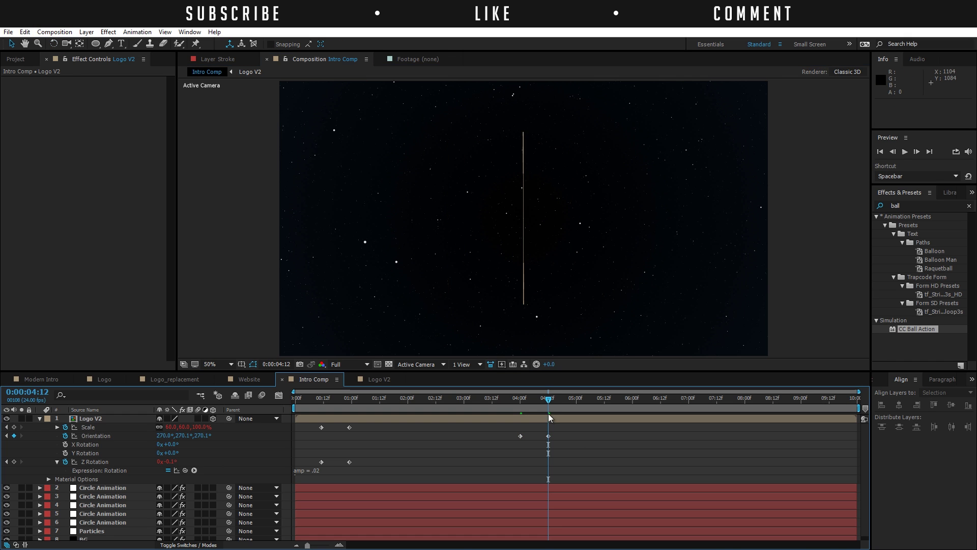
pyautogui.moveTo(548, 399); pyautogui.dragTo(520, 398)
pyautogui.click(123, 44)
# Type 'toleratedcinematics.com' as a new text layer and centre it in the composition.
pyautogui.click(383, 135)
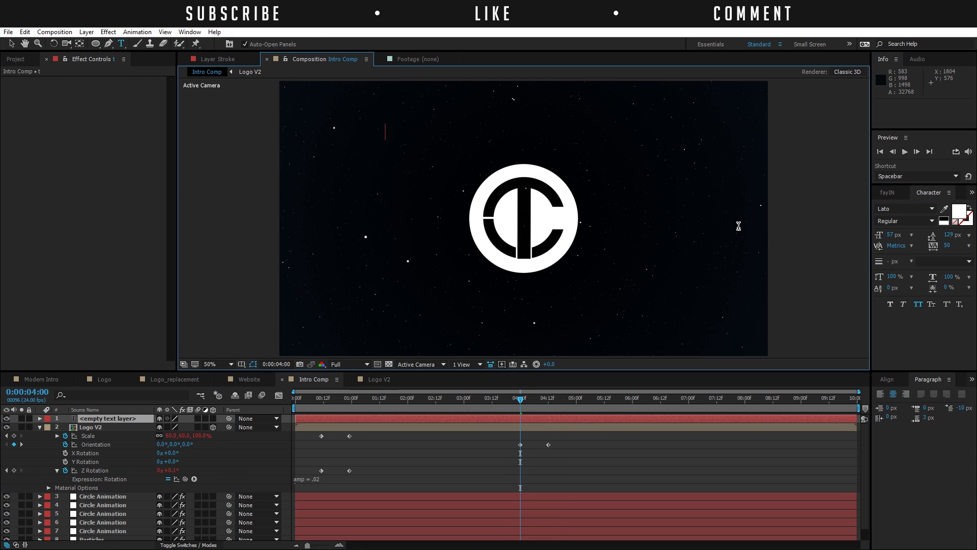
pyautogui.write('toleratedcinematics.com')
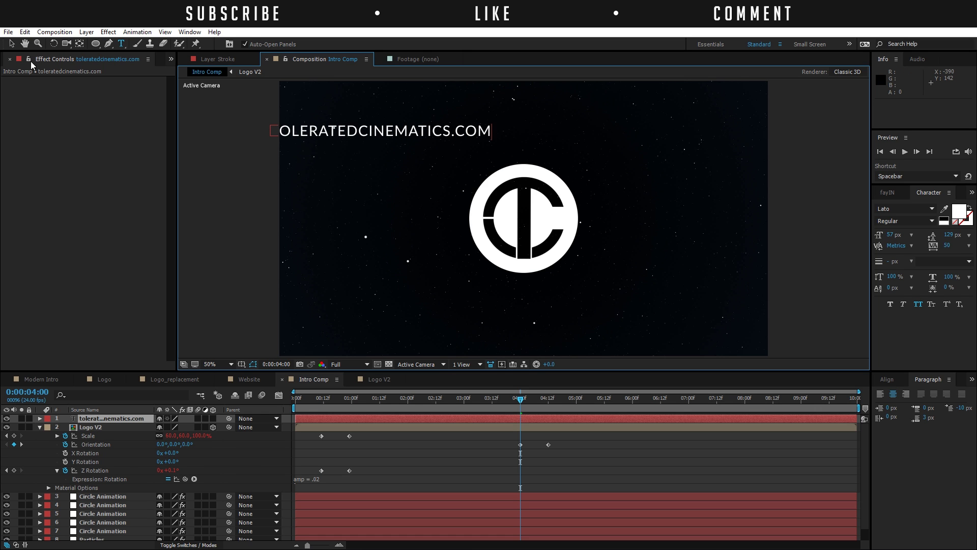
pyautogui.click(11, 43)
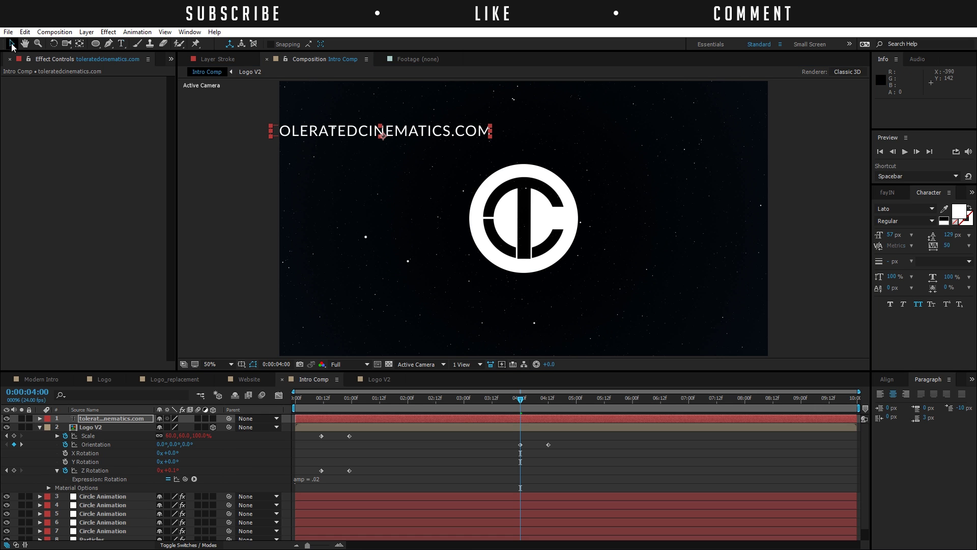
pyautogui.click(887, 379)
pyautogui.click(899, 405)
pyautogui.click(951, 405)
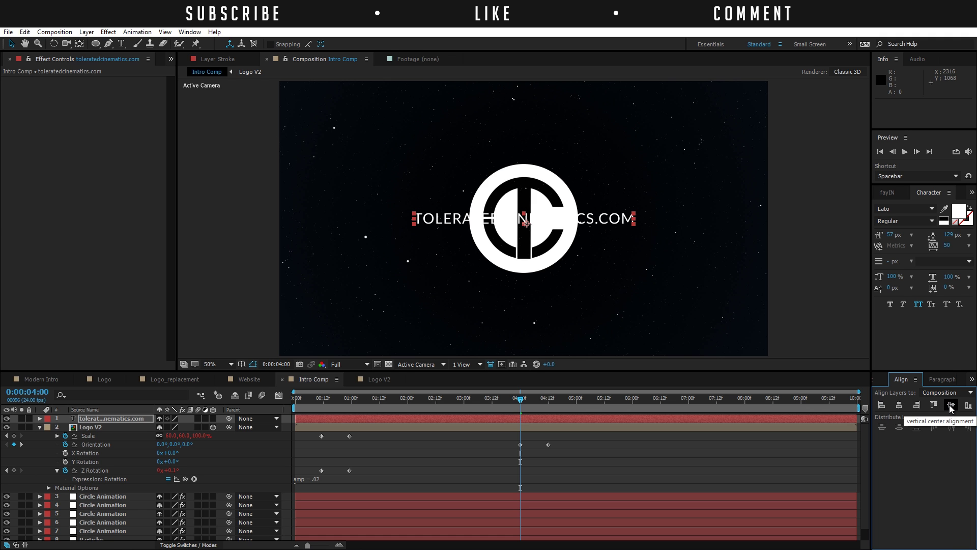
# Make the text layer 3D and rotate it 90° on Y, edge-on at 4:12.
pyautogui.click(213, 419)
pyautogui.press('w')
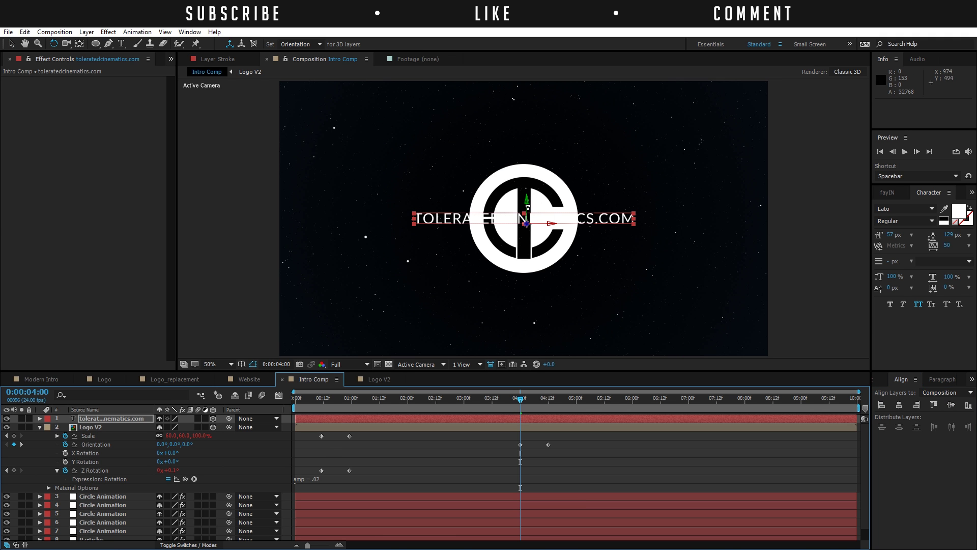
pyautogui.moveTo(527, 207); pyautogui.dragTo(473, 224)
pyautogui.hotkey('ctrl', 'z')
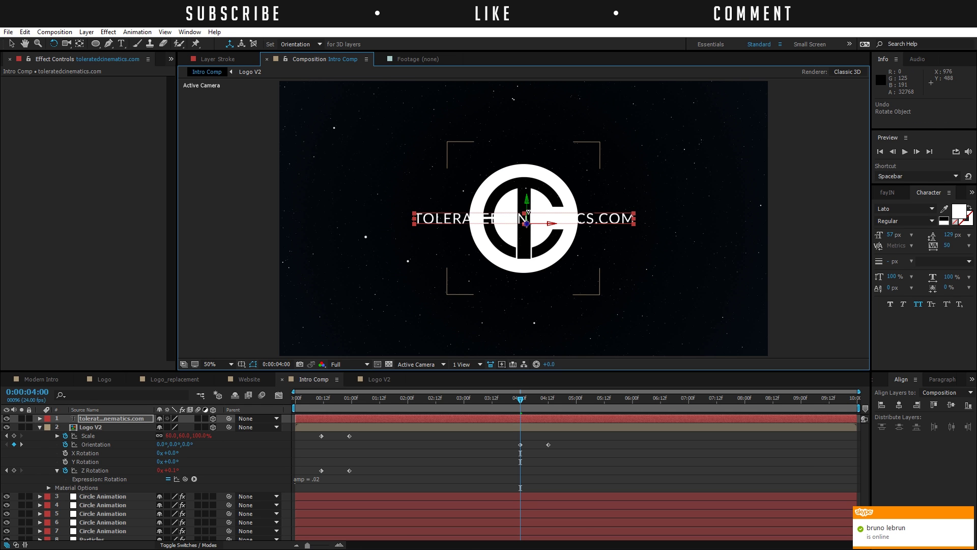
pyautogui.moveTo(520, 400); pyautogui.dragTo(549, 408)
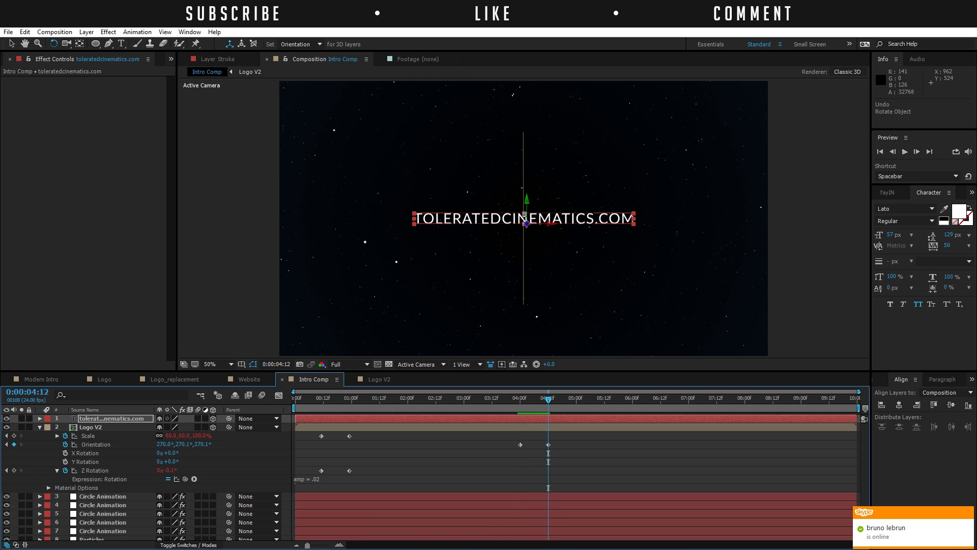
pyautogui.moveTo(528, 211); pyautogui.dragTo(503, 222)
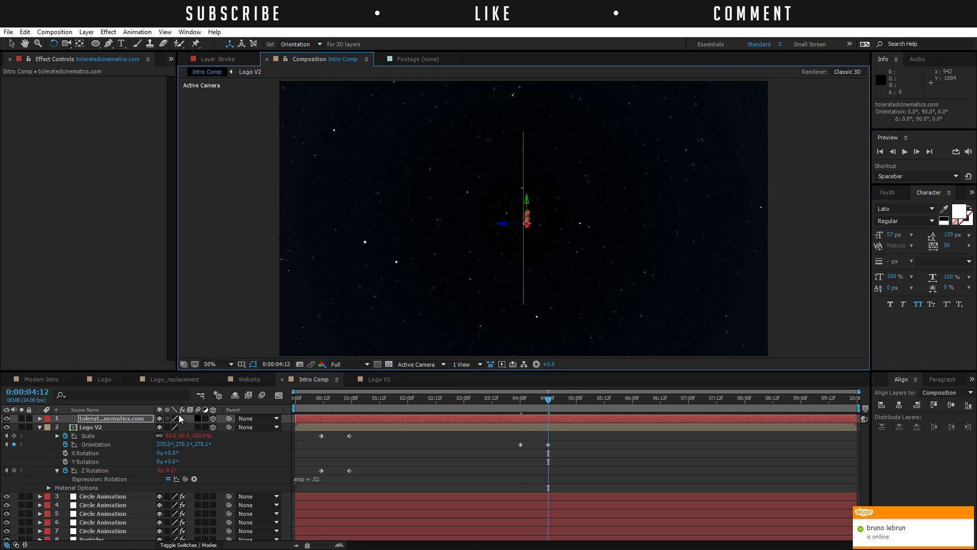
# Keyframe the text's Orientation edge-on at 4:12 and turn it face-on at 5:00.
pyautogui.press('r')
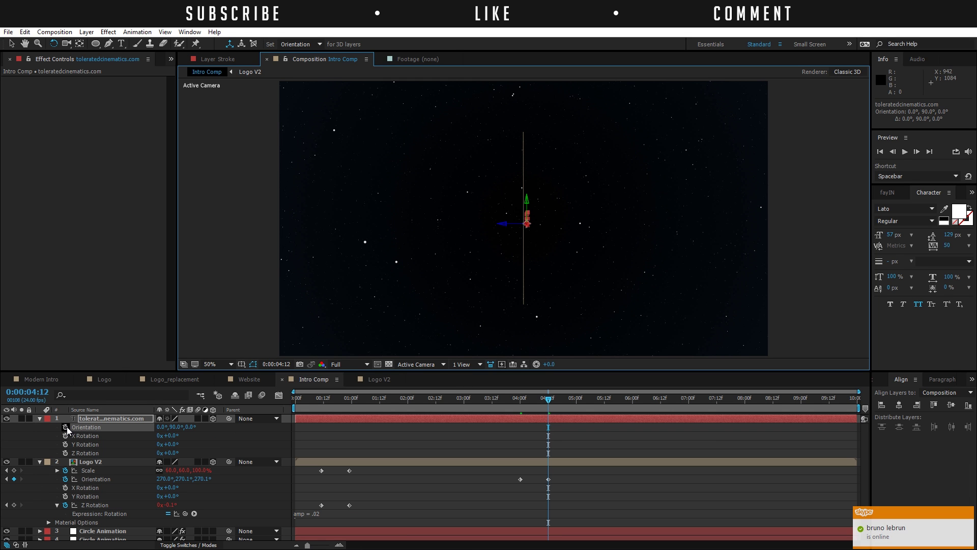
pyautogui.click(65, 427)
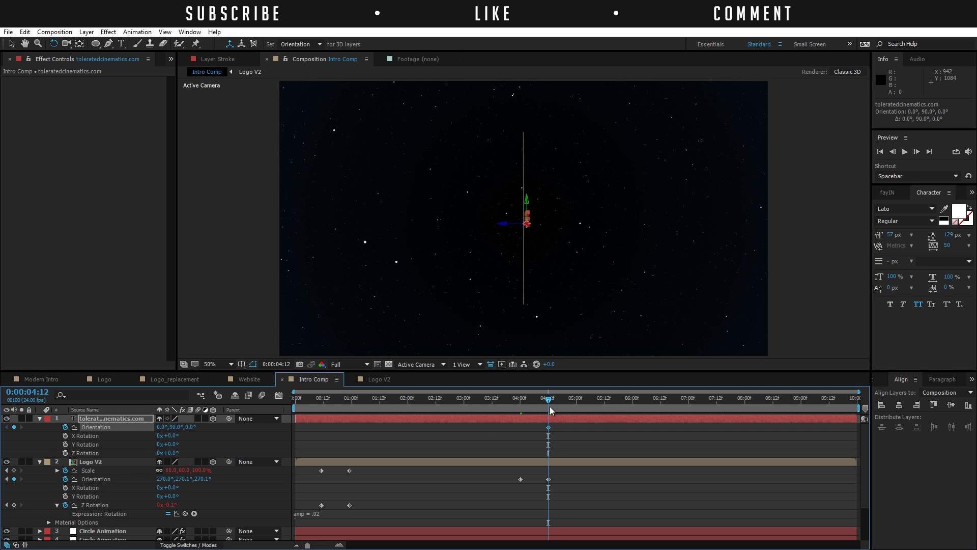
pyautogui.moveTo(549, 405); pyautogui.dragTo(576, 405)
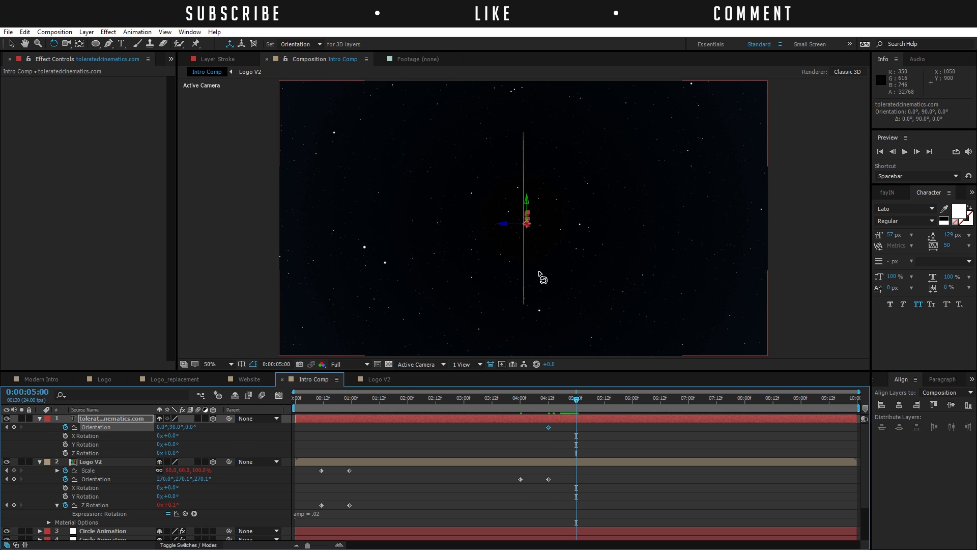
pyautogui.moveTo(536, 243); pyautogui.dragTo(556, 218)
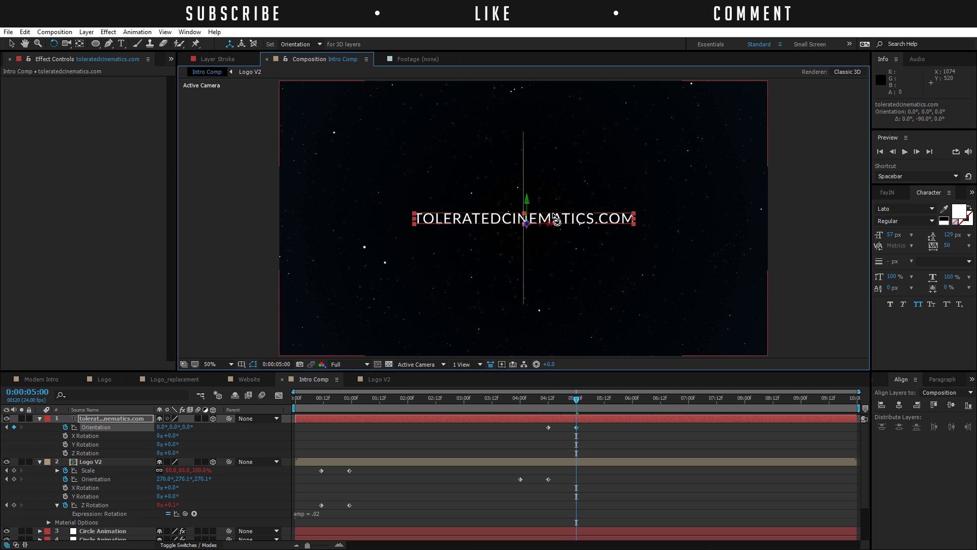
# Preview the logo-to-text flip starting from 3:19.
pyautogui.moveTo(576, 399); pyautogui.dragTo(525, 408)
pyautogui.press('space')
pyautogui.click(509, 400)
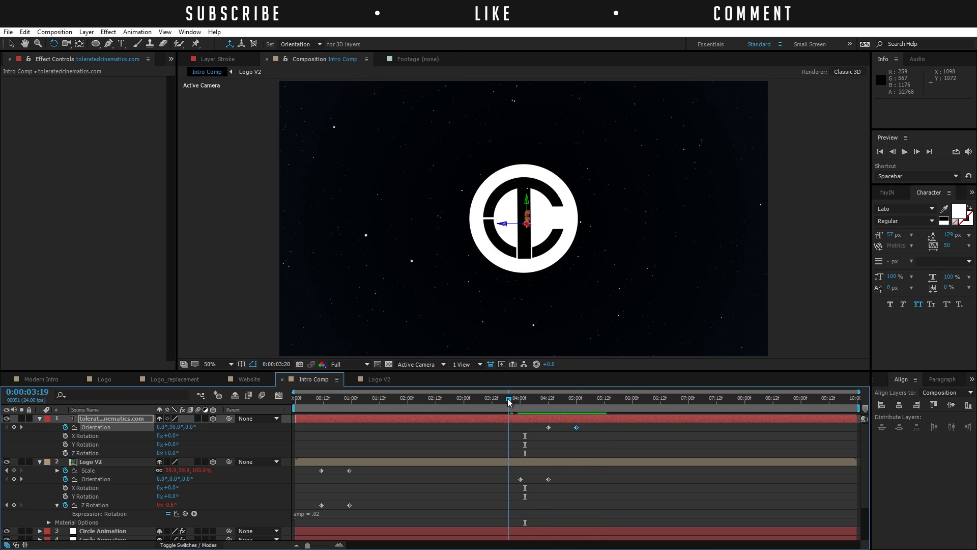
pyautogui.press('space')
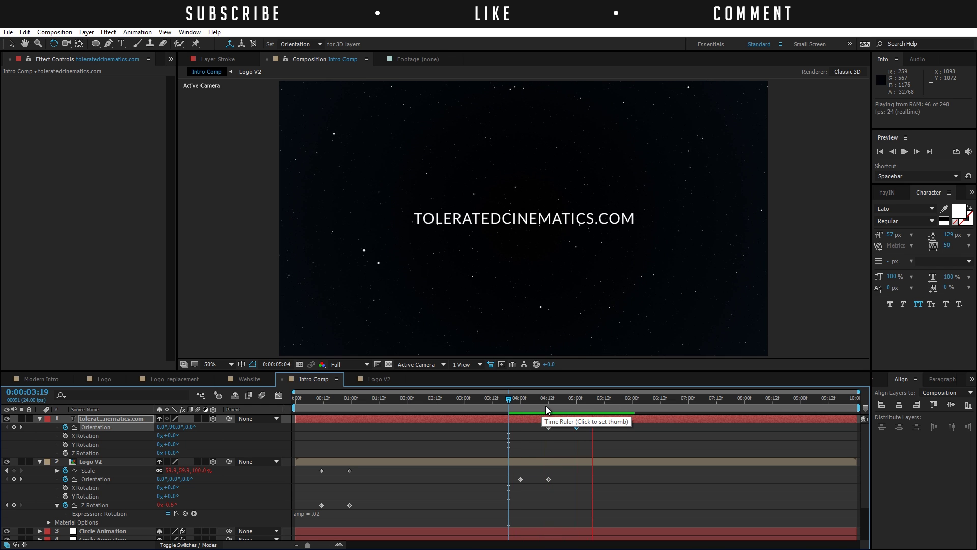
# Move the flip's Orientation keyframes to 4:04 and 4:20 and apply Easy Ease.
pyautogui.click(547, 410)
pyautogui.click(576, 428)
pyautogui.moveTo(521, 479); pyautogui.dragTo(528, 481)
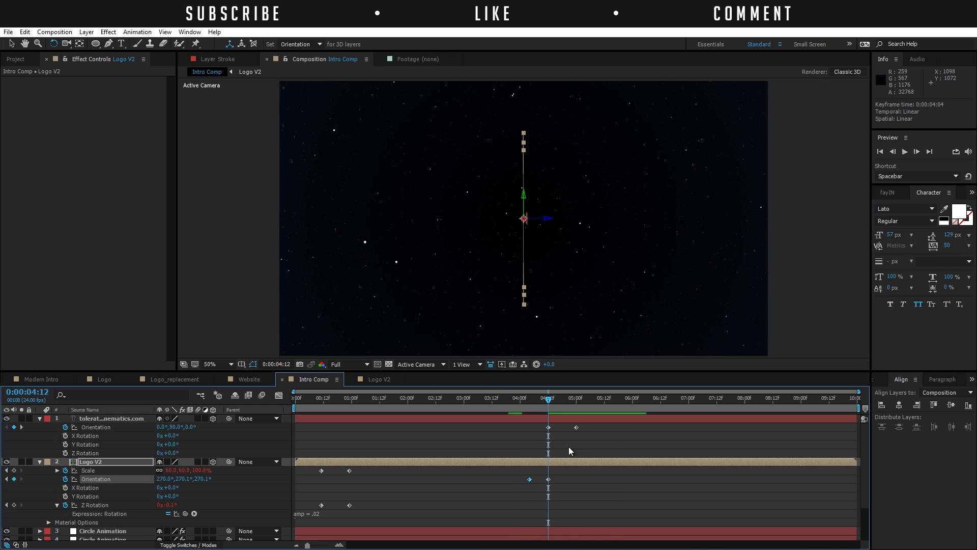
pyautogui.moveTo(577, 428); pyautogui.dragTo(568, 428)
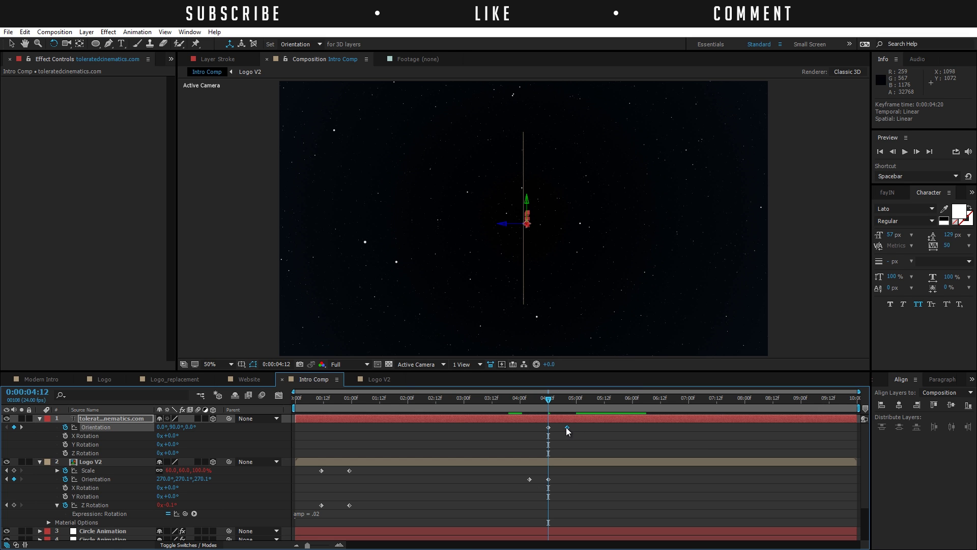
pyautogui.click(530, 479)
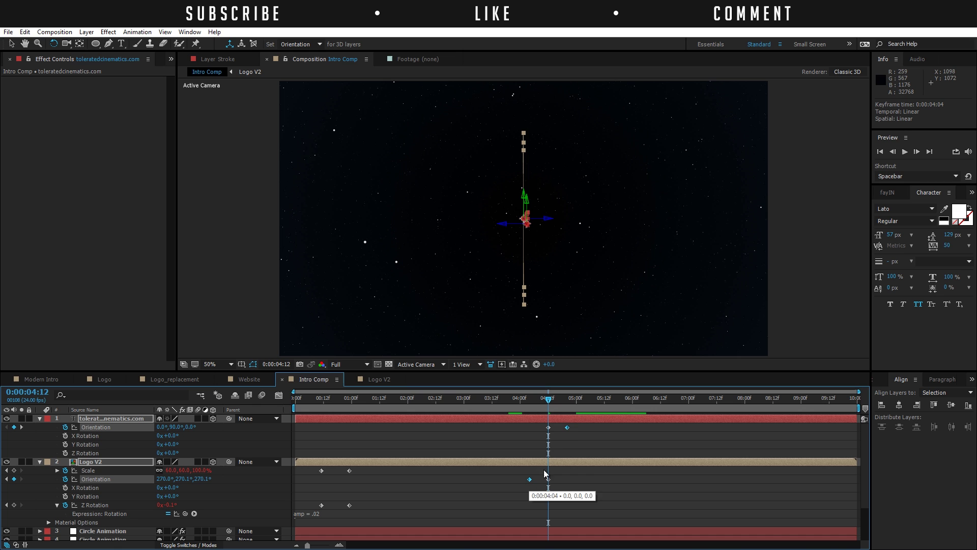
pyautogui.rightClick(567, 427)
pyautogui.moveTo(590, 419)
pyautogui.click(465, 441)
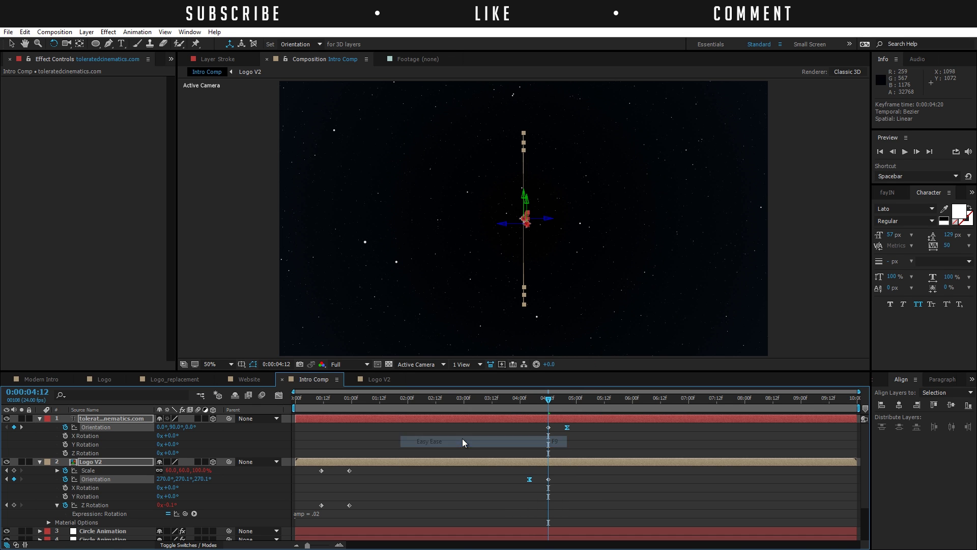
# In the Graph Editor, lengthen the ease influence to about 62% so speed peaks at 4:12.
pyautogui.click(280, 398)
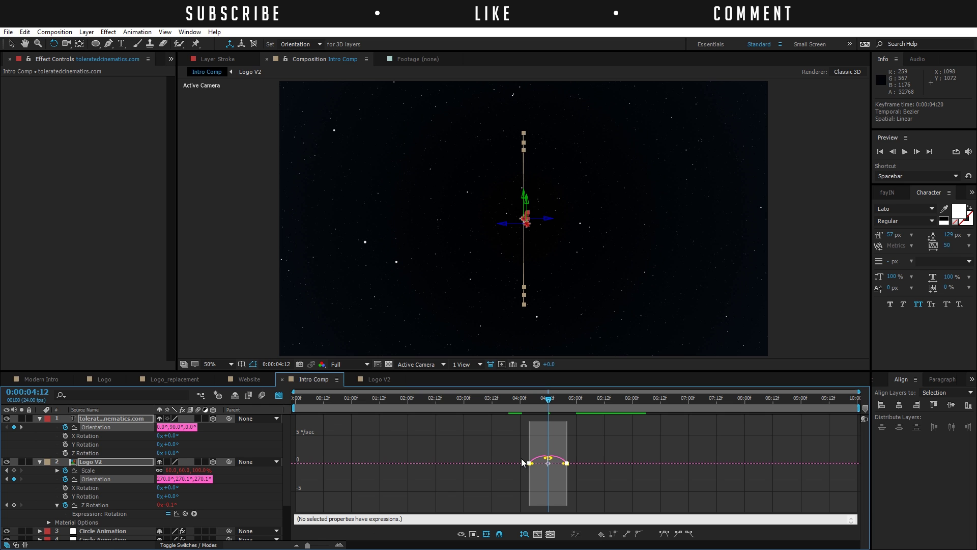
pyautogui.click(339, 545)
pyautogui.click(339, 545)
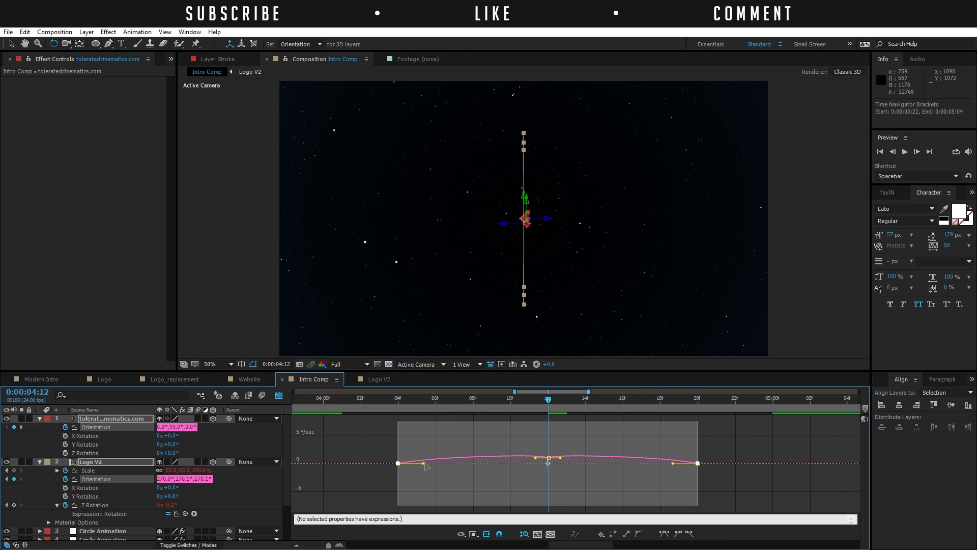
pyautogui.moveTo(426, 464); pyautogui.dragTo(447, 462)
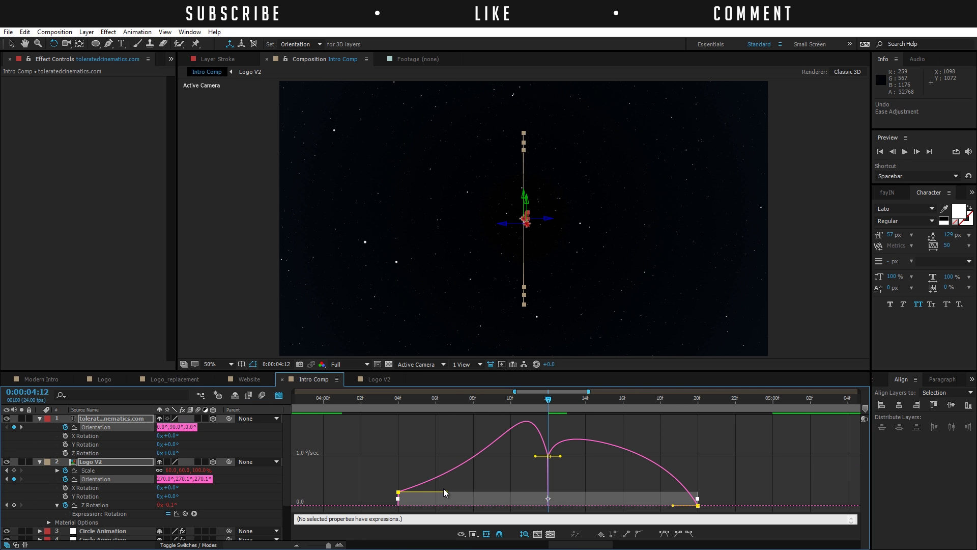
pyautogui.moveTo(423, 501); pyautogui.dragTo(441, 503)
pyautogui.moveTo(673, 503); pyautogui.dragTo(656, 503)
pyautogui.click(278, 395)
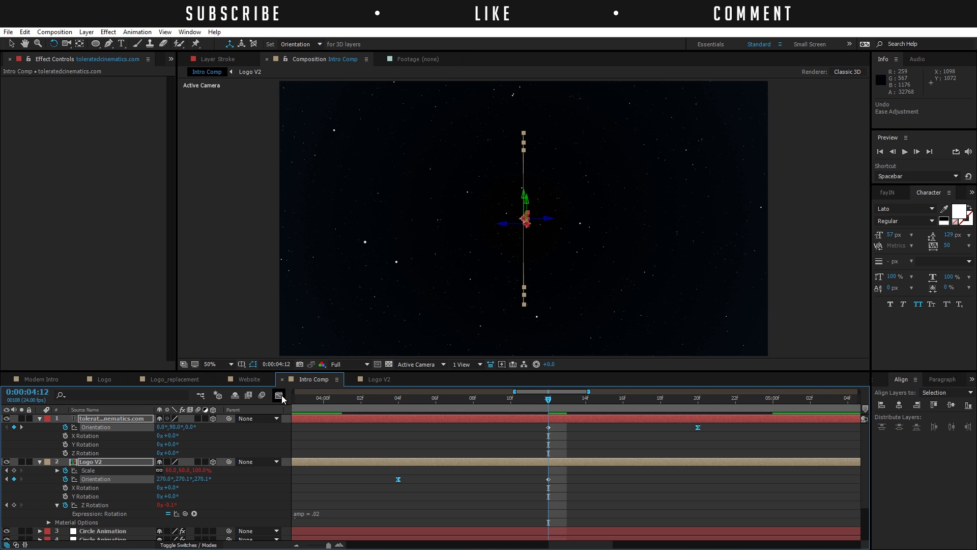
# Enable motion blur on the text and logo layers and the composition's master switch.
pyautogui.moveTo(545, 407); pyautogui.dragTo(379, 402)
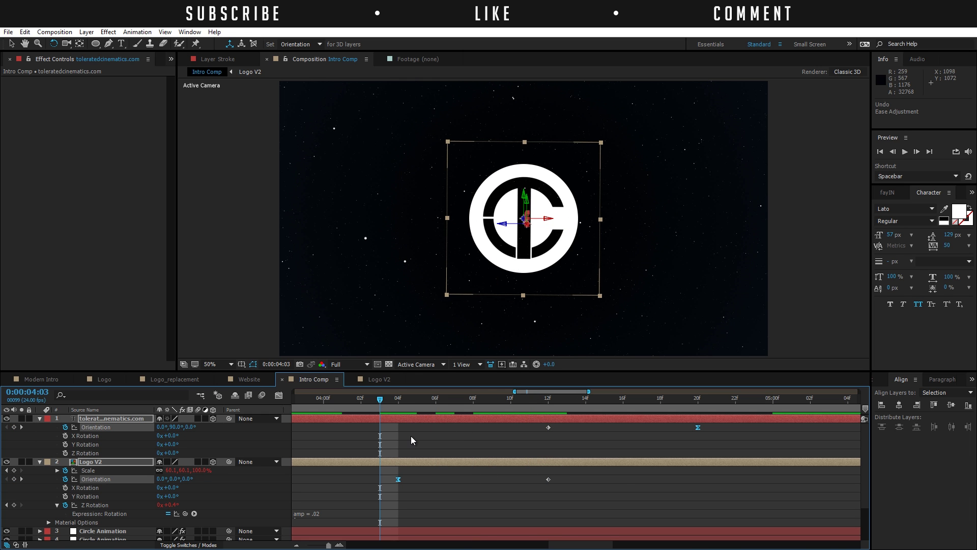
pyautogui.press('space')
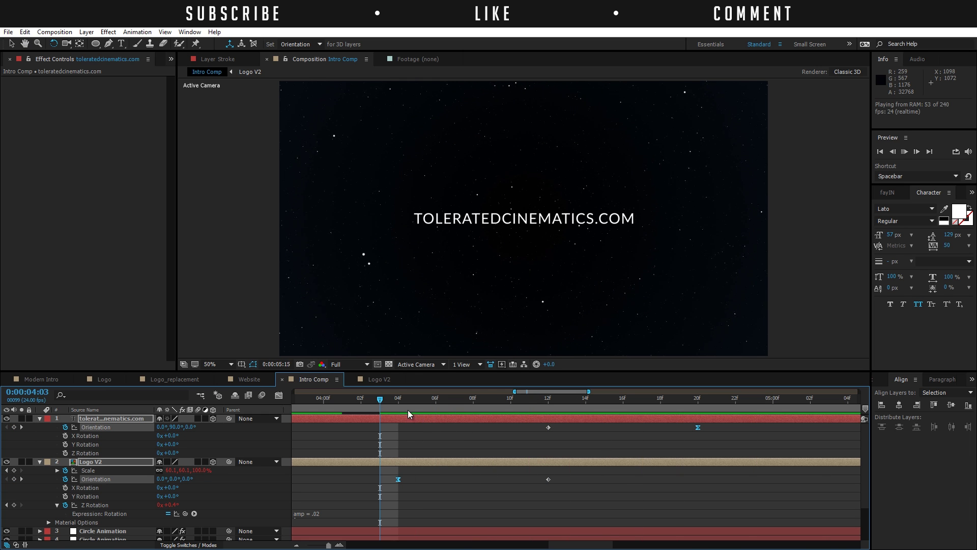
pyautogui.click(436, 399)
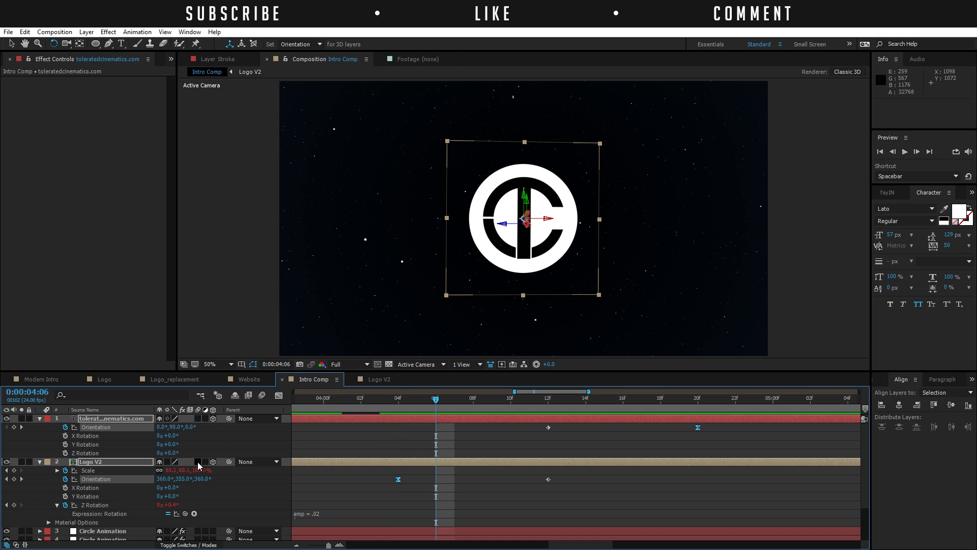
pyautogui.moveTo(198, 461); pyautogui.dragTo(196, 413)
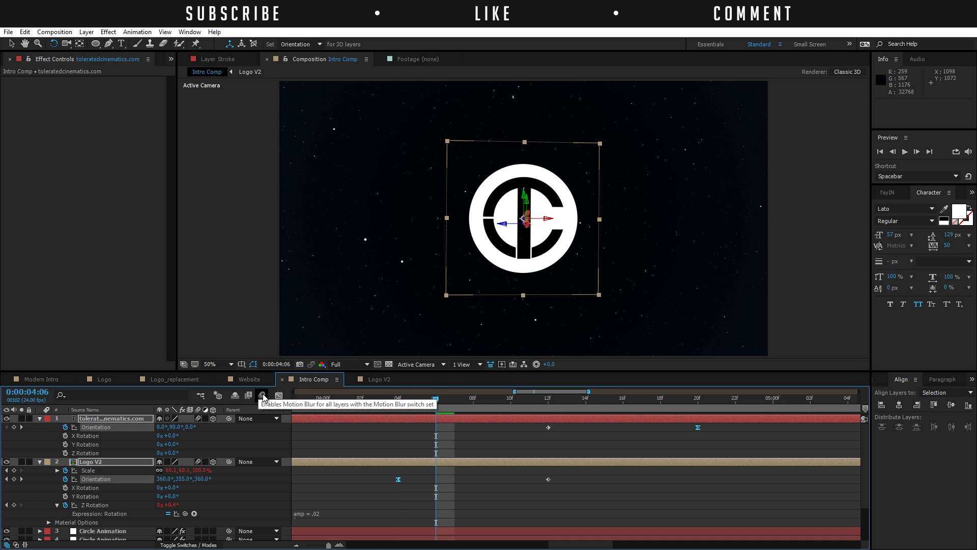
pyautogui.click(263, 395)
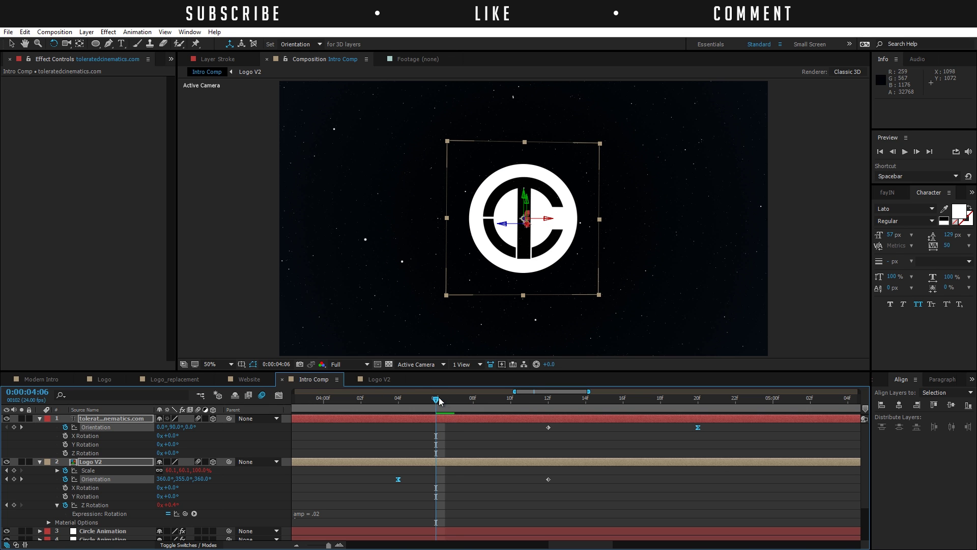
# Scrub to 4:08 to check the blurred flip, then zoom out to the full 10-second timeline.
pyautogui.moveTo(436, 400); pyautogui.dragTo(585, 405)
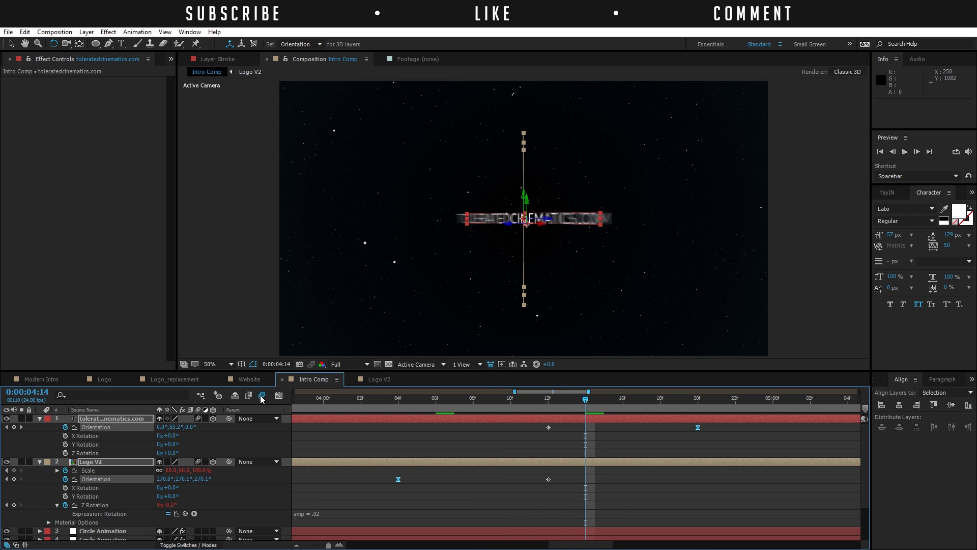
pyautogui.click(422, 443)
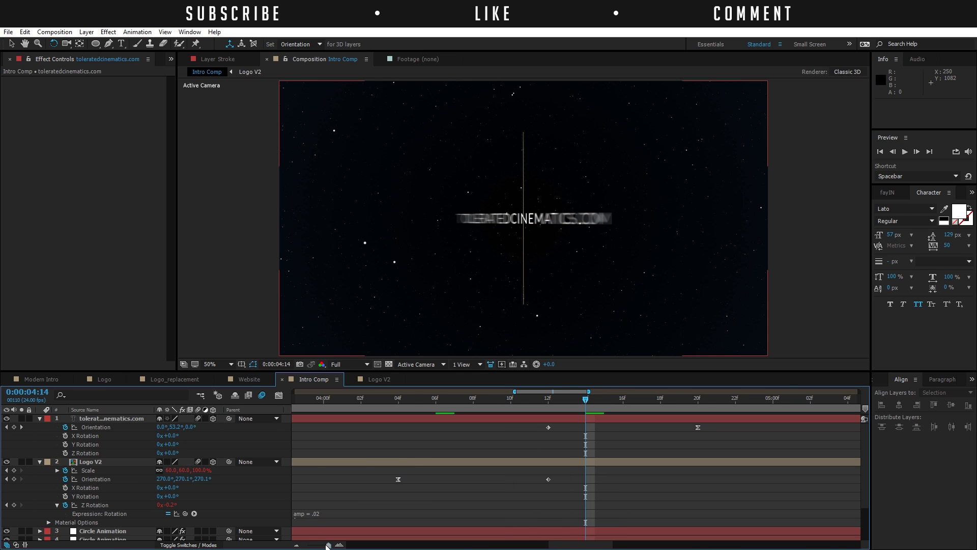
pyautogui.moveTo(329, 545); pyautogui.dragTo(308, 545)
pyautogui.moveTo(360, 403)
pyautogui.mouseDown()
pyautogui.moveTo(328, 402)
pyautogui.moveTo(357, 402)
pyautogui.mouseUp()
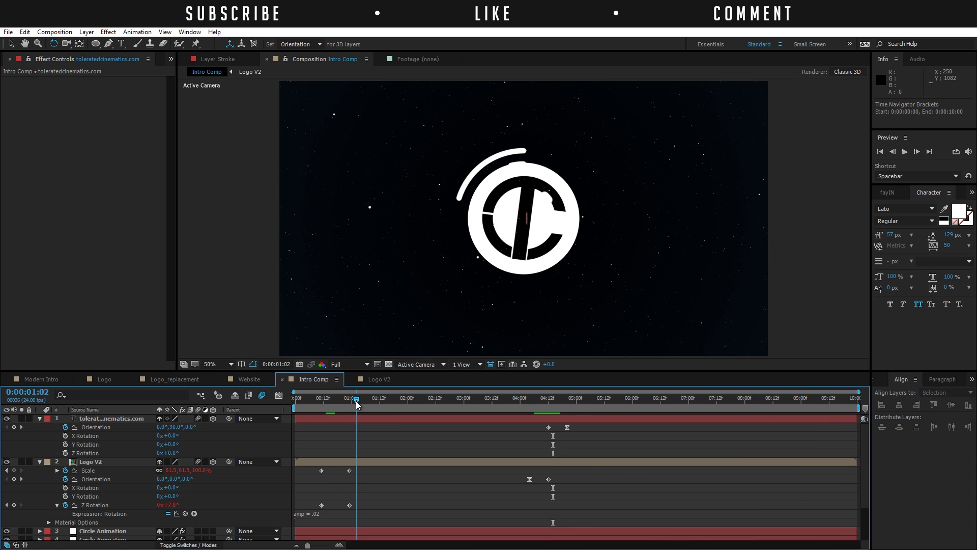
# Collapse the Logo V2 and website text layer properties and play the whole intro.
pyautogui.click(39, 461)
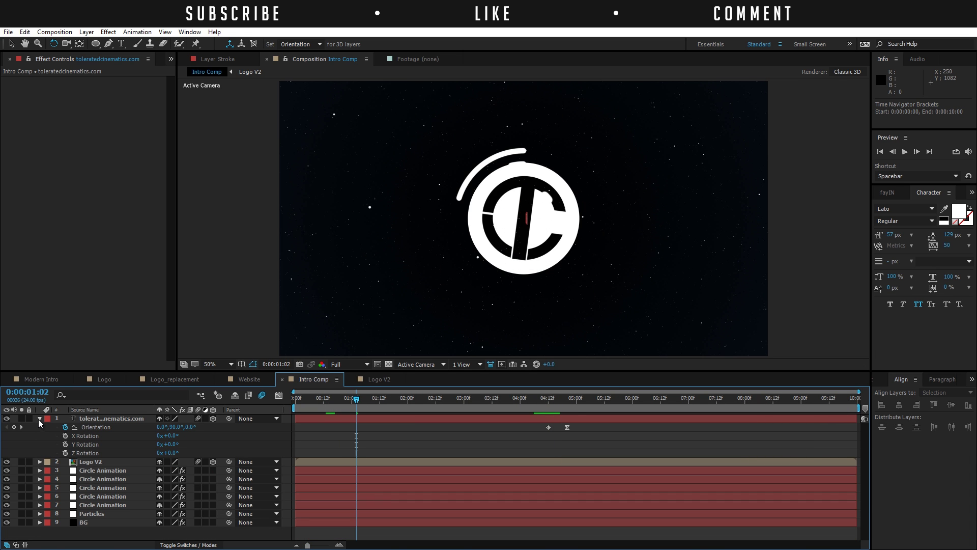
pyautogui.click(39, 418)
pyautogui.press('space')
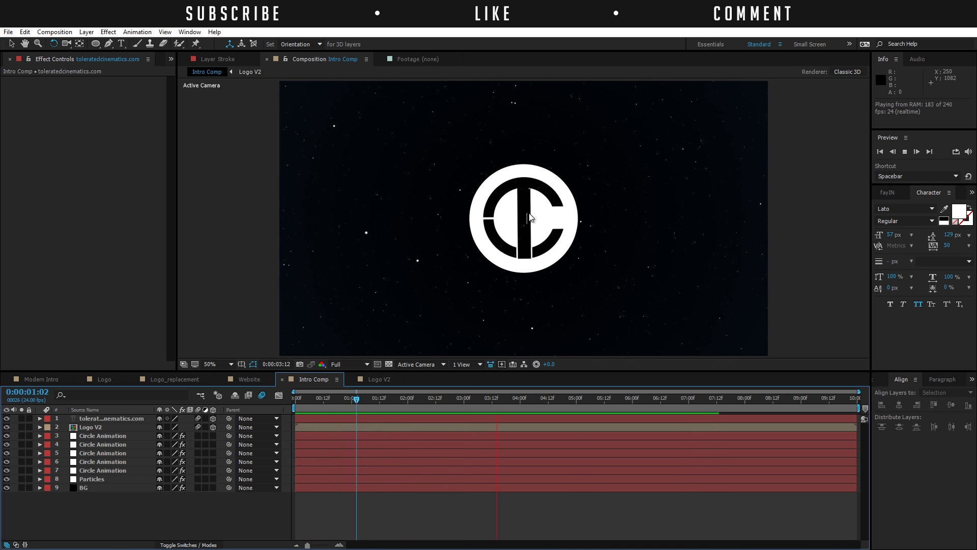
# Split the website text and Logo V2 layers at 0:00:04:12.
pyautogui.moveTo(542, 398); pyautogui.dragTo(542, 398)
pyautogui.press('pagedown')
pyautogui.press('pagedown')
pyautogui.press('pagedown')
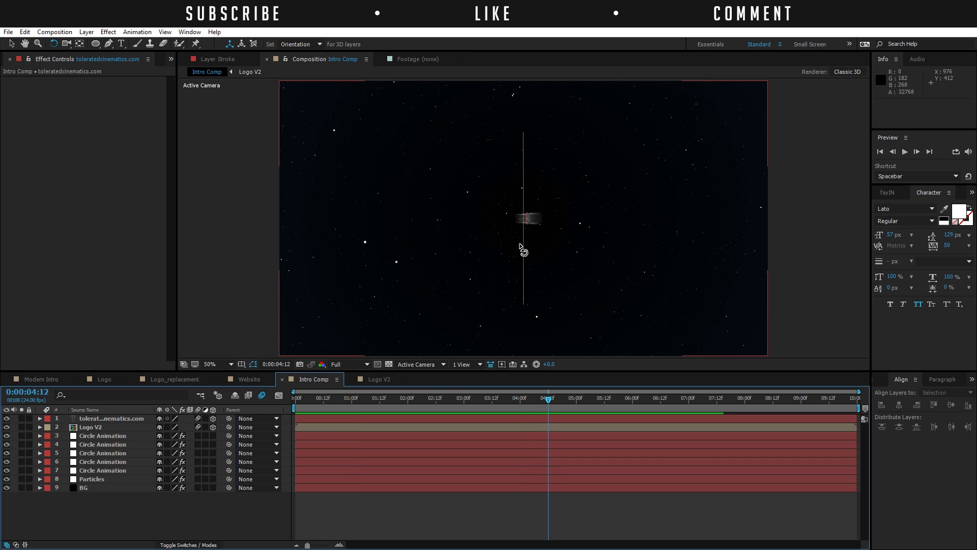
pyautogui.click(302, 419)
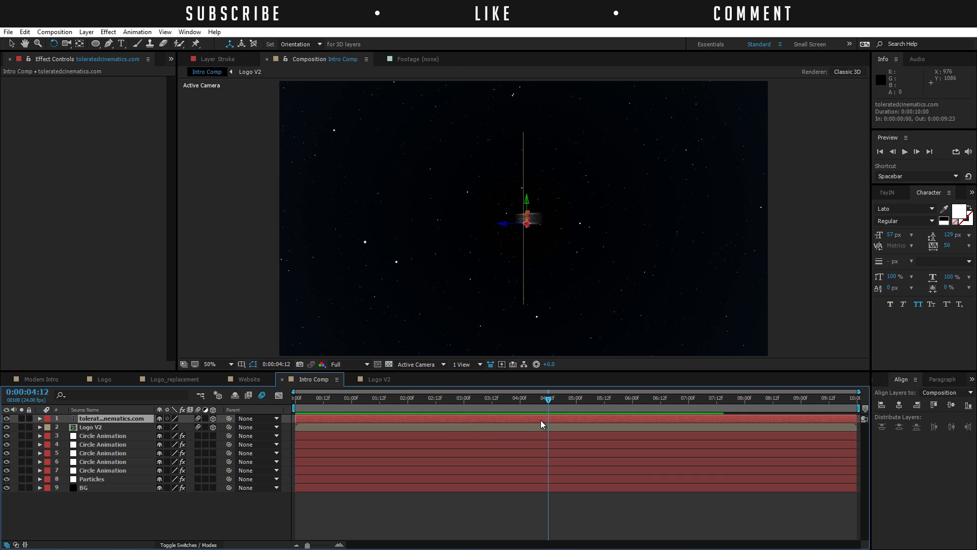
pyautogui.click(21, 32)
pyautogui.click(43, 173)
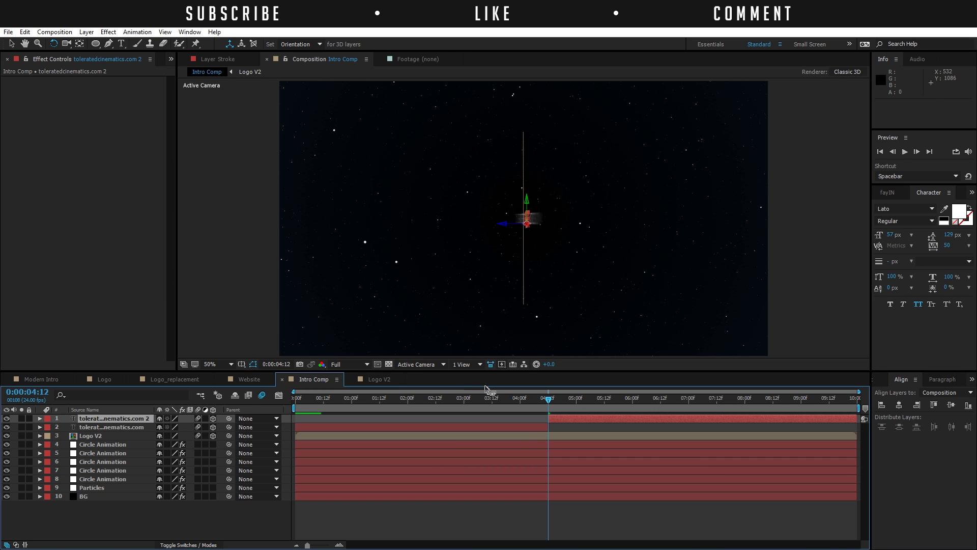
pyautogui.click(542, 434)
pyautogui.click(24, 32)
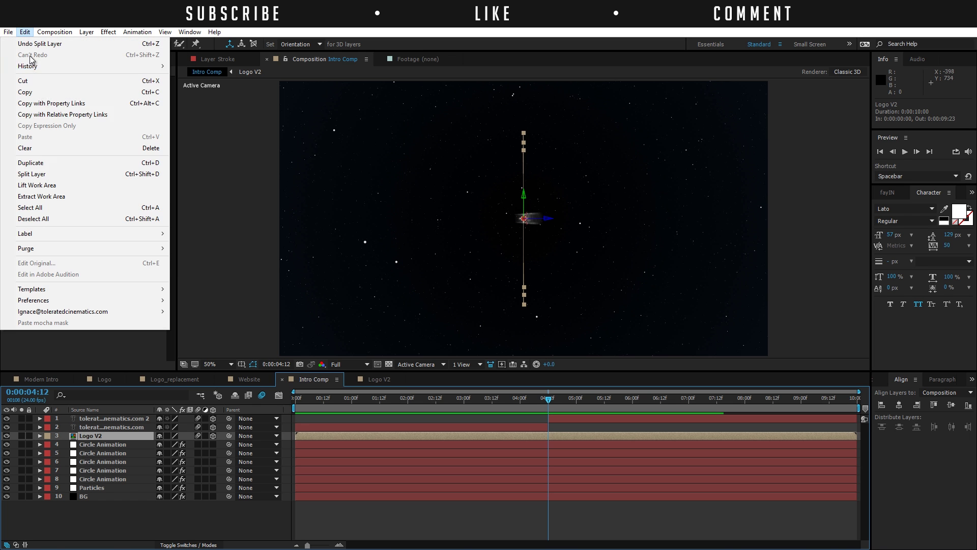
pyautogui.click(49, 162)
# Delete the early text piece and the late Logo V2 piece, then view 4:19.
pyautogui.click(538, 428)
pyautogui.press('Delete')
pyautogui.click(561, 429)
pyautogui.press('Delete')
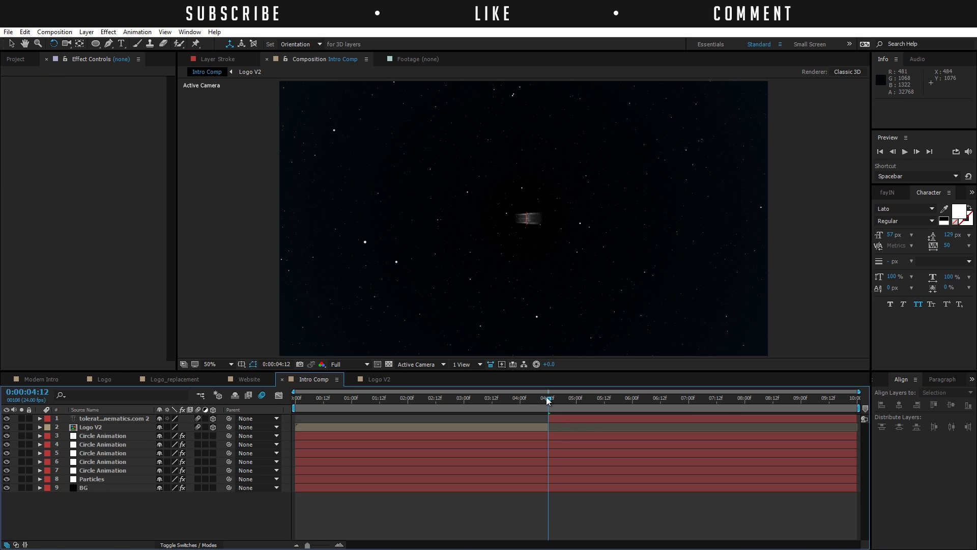
pyautogui.moveTo(545, 397); pyautogui.dragTo(574, 401)
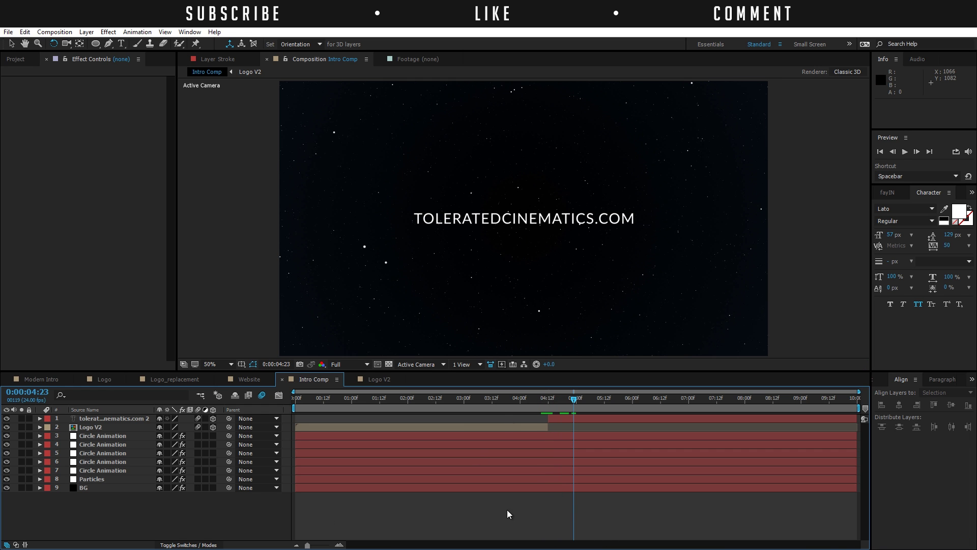
# Create a new adjustment layer and apply a Glow effect with threshold raised to 80.4%.
pyautogui.rightClick(169, 514)
pyautogui.moveTo(200, 416)
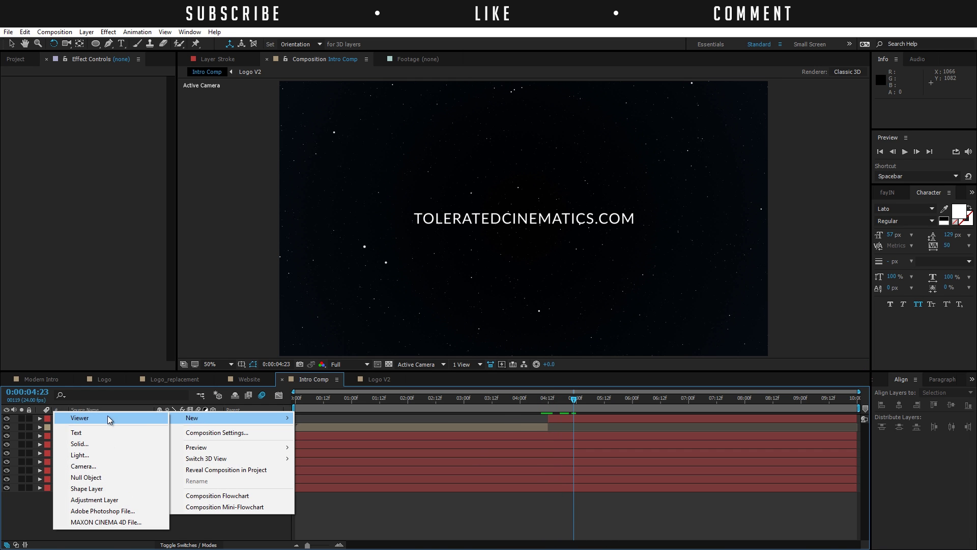
pyautogui.click(103, 497)
pyautogui.click(108, 31)
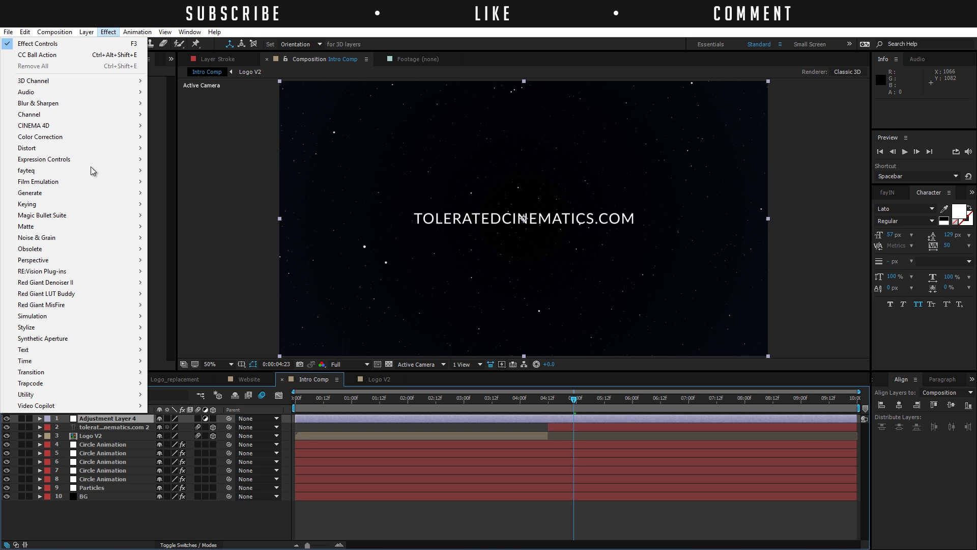
pyautogui.moveTo(46, 327)
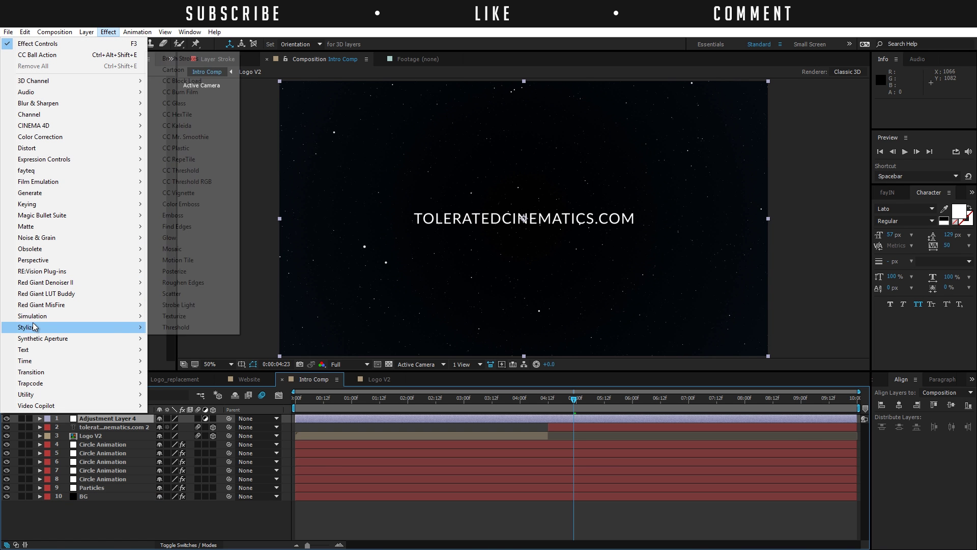
pyautogui.click(193, 239)
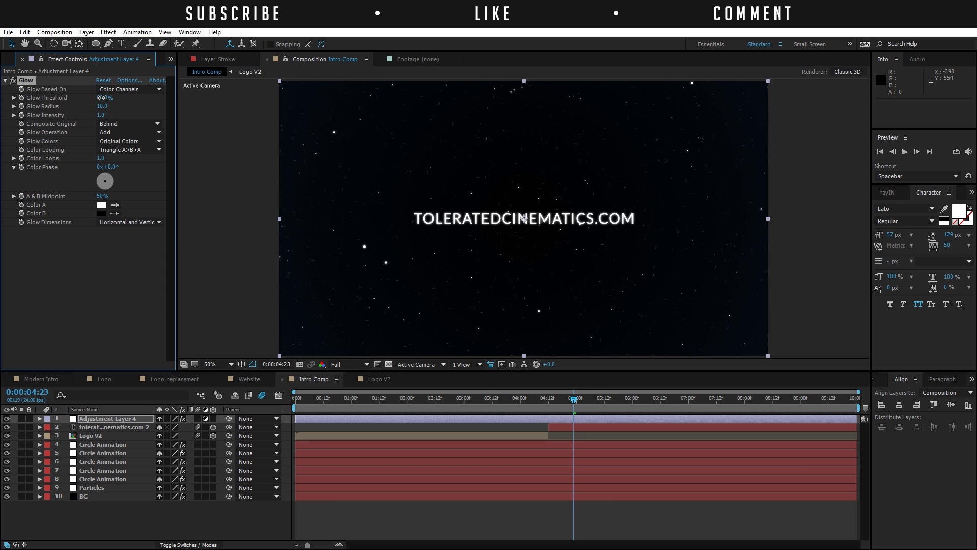
pyautogui.moveTo(101, 97); pyautogui.dragTo(116, 97)
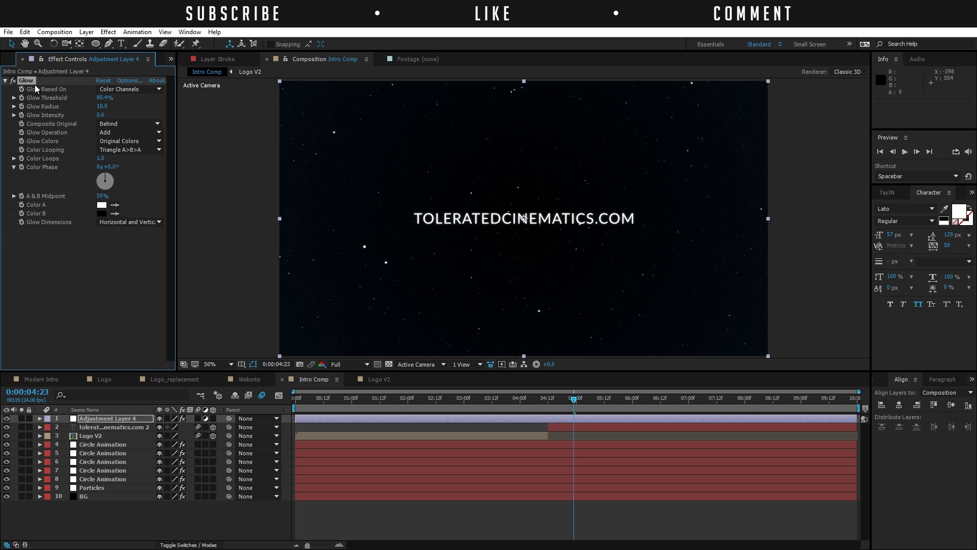
# Duplicate the Glow and widen the second Glow's radius to 785.
pyautogui.hotkey('ctrl', 'd')
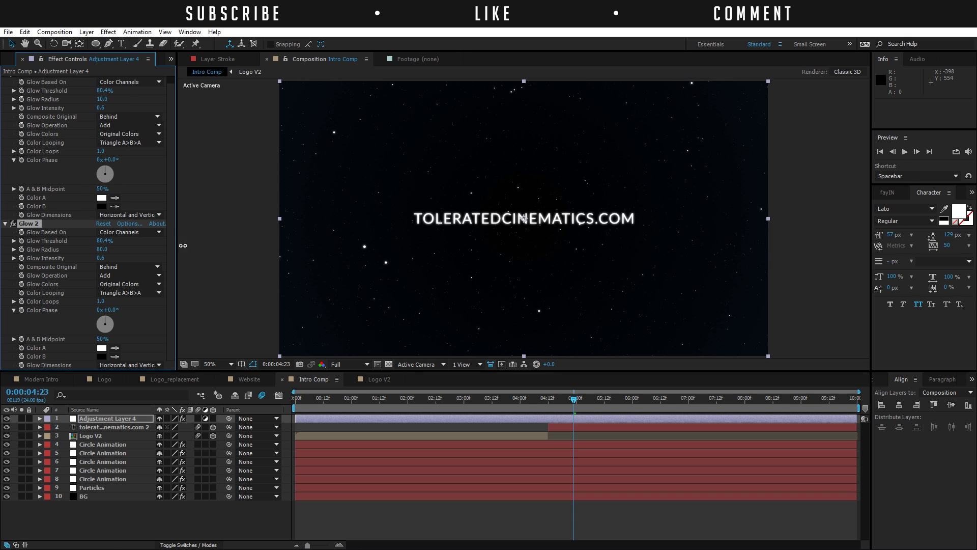
pyautogui.moveTo(223, 247); pyautogui.dragTo(562, 247)
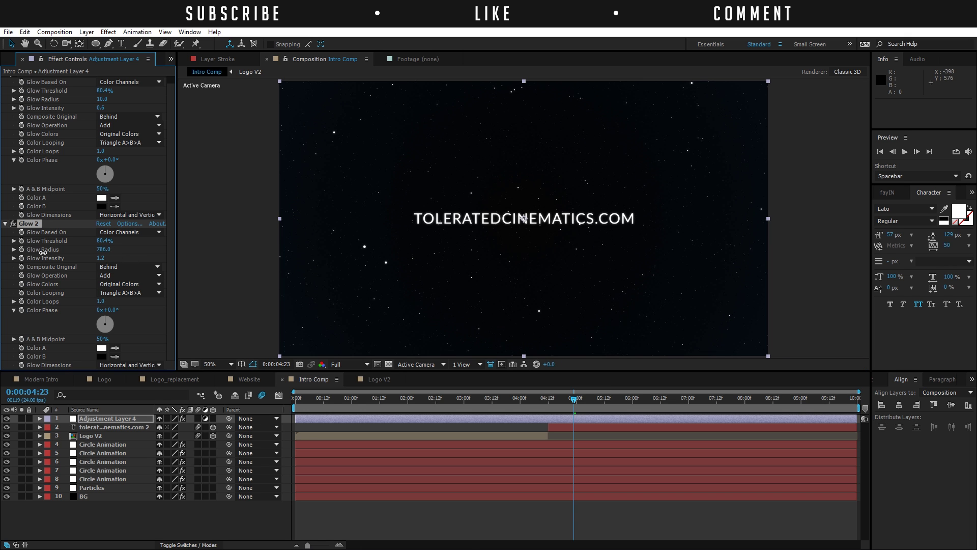
pyautogui.moveTo(36, 251); pyautogui.dragTo(57, 258)
pyautogui.click(579, 436)
pyautogui.click(555, 515)
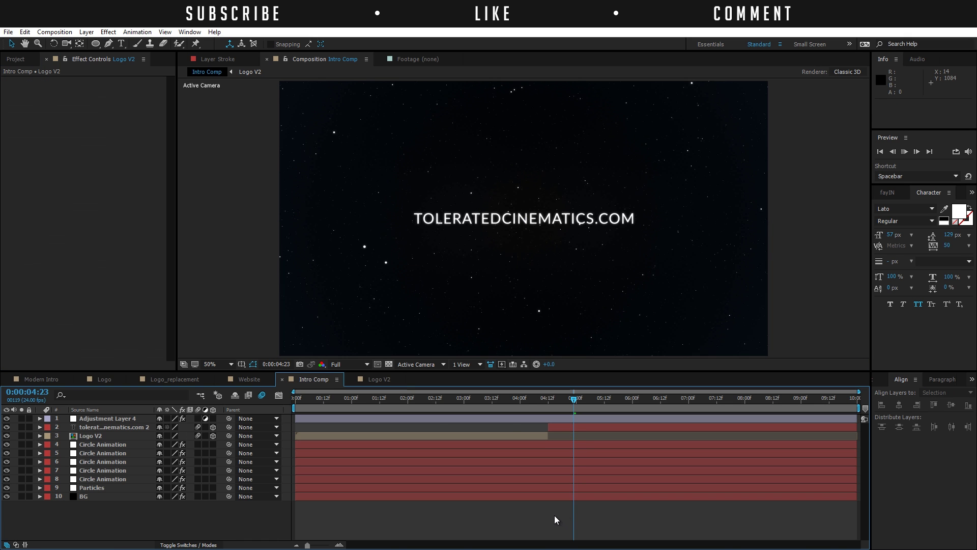
pyautogui.press('space')
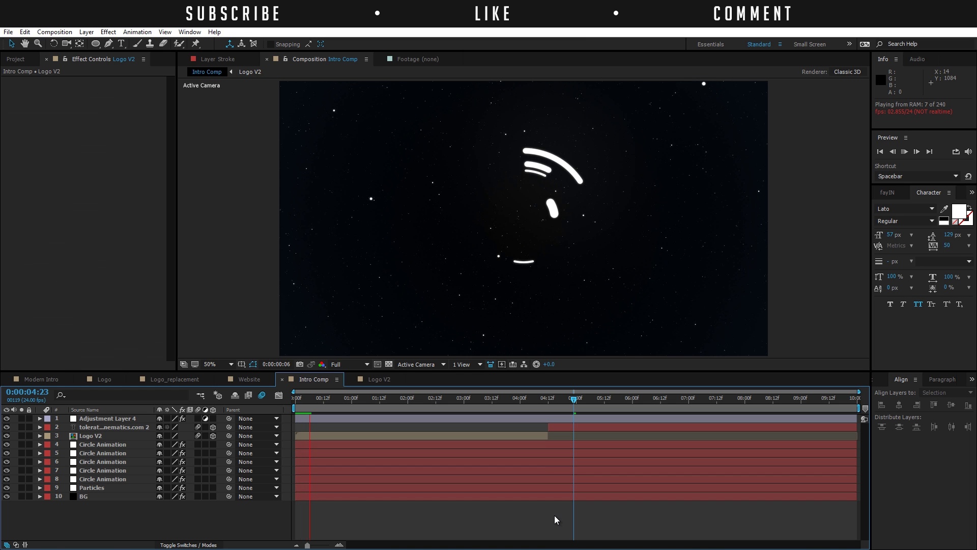